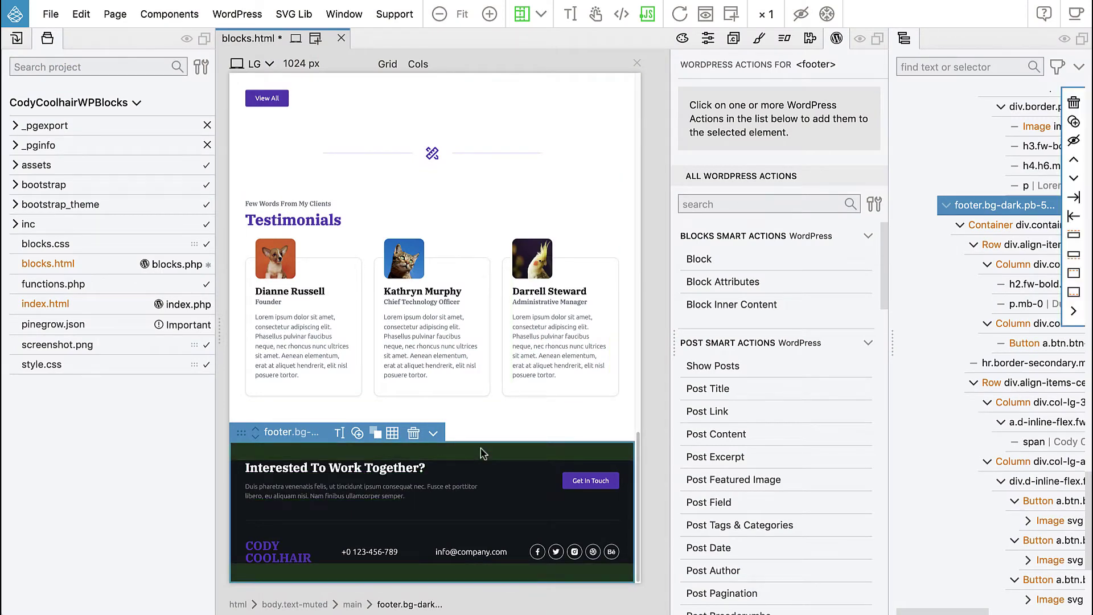
# Add a Block action to the footer element with the unique id "footer" and the title "Footer"
pyautogui.click(708, 260)
pyautogui.write('fo')
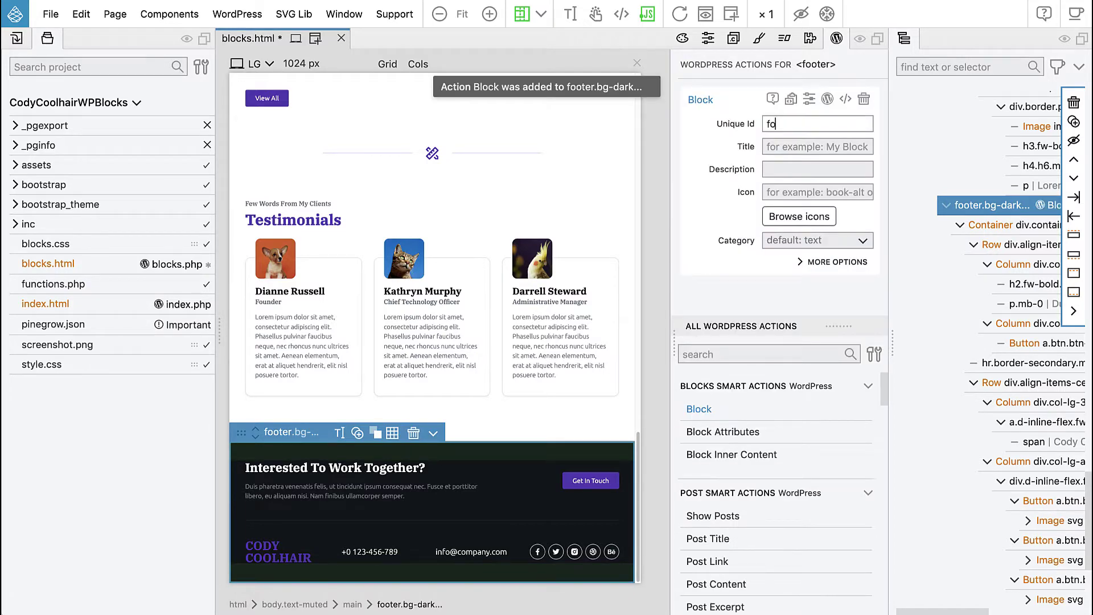
pyautogui.write('oter')
pyautogui.press('Tab')
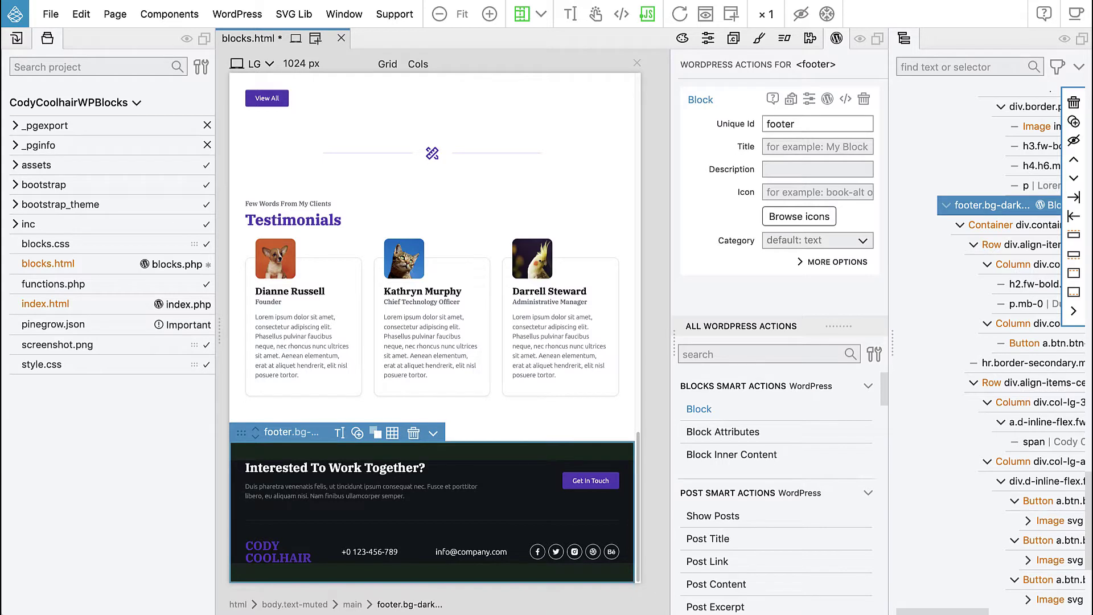
pyautogui.write('Footer')
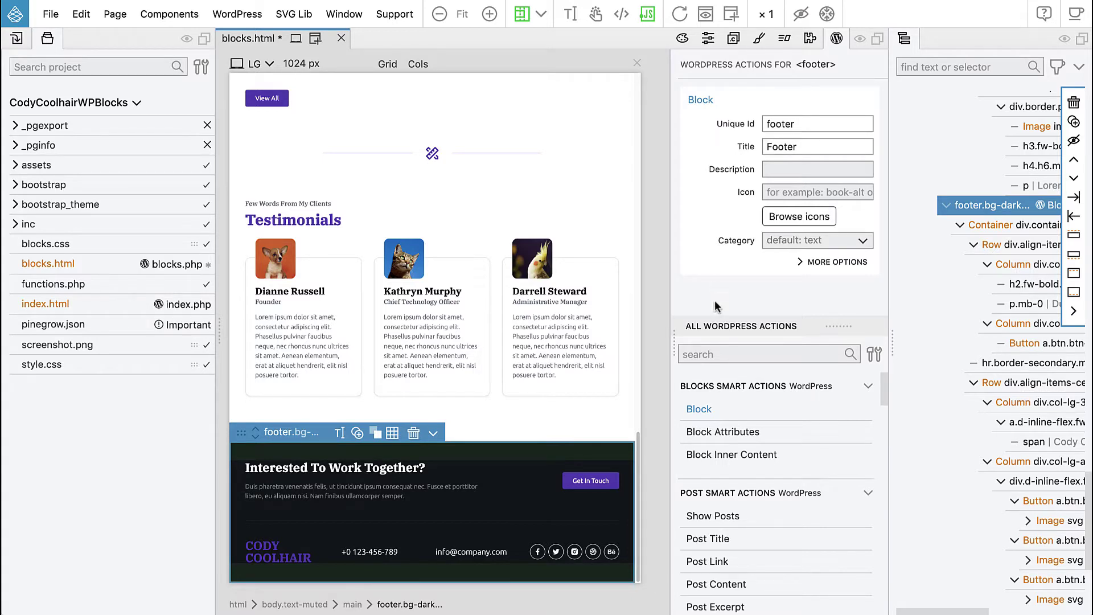
# Set the footer block's category to Custom with the custom category id "pagesections"
pyautogui.click(781, 240)
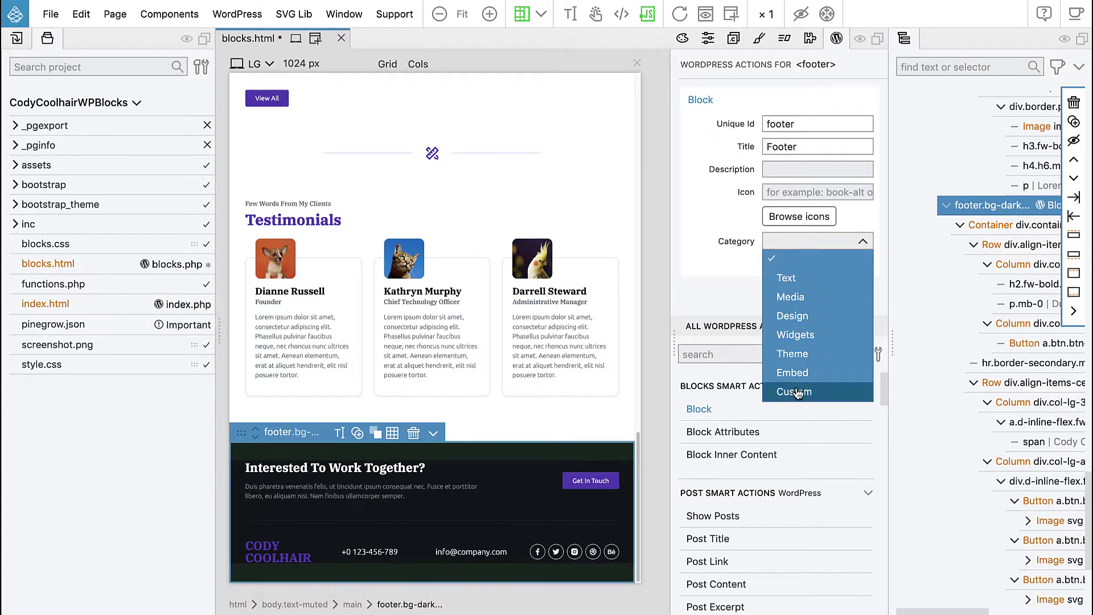
pyautogui.click(797, 392)
pyautogui.click(797, 304)
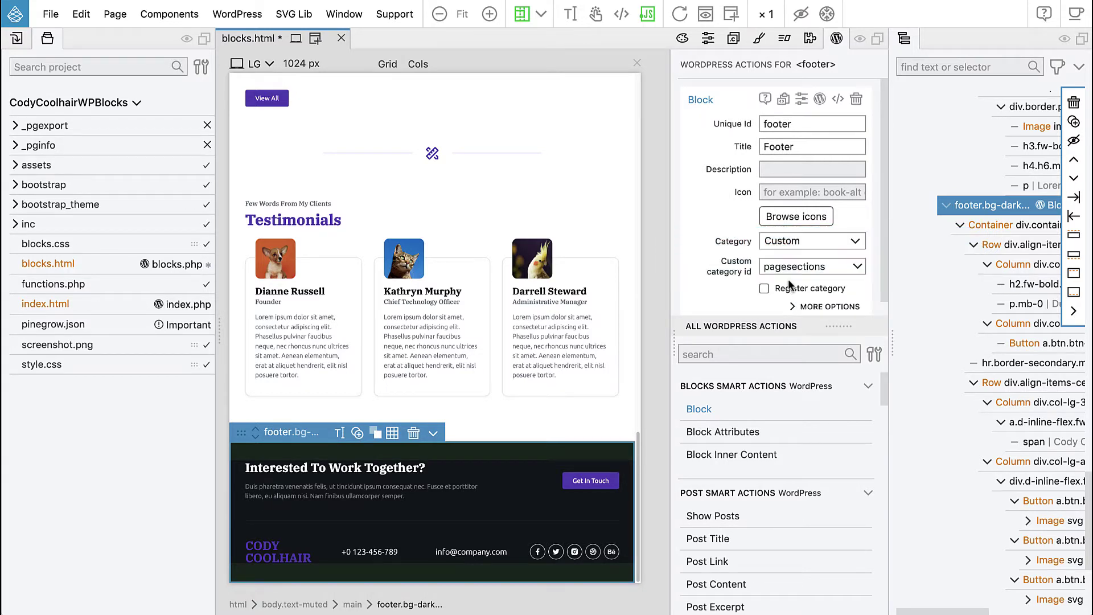
# Add a Block Attributes action to the "Interested To Work Together?" heading with the id "cta" and title "Call to action"
pyautogui.click(420, 470)
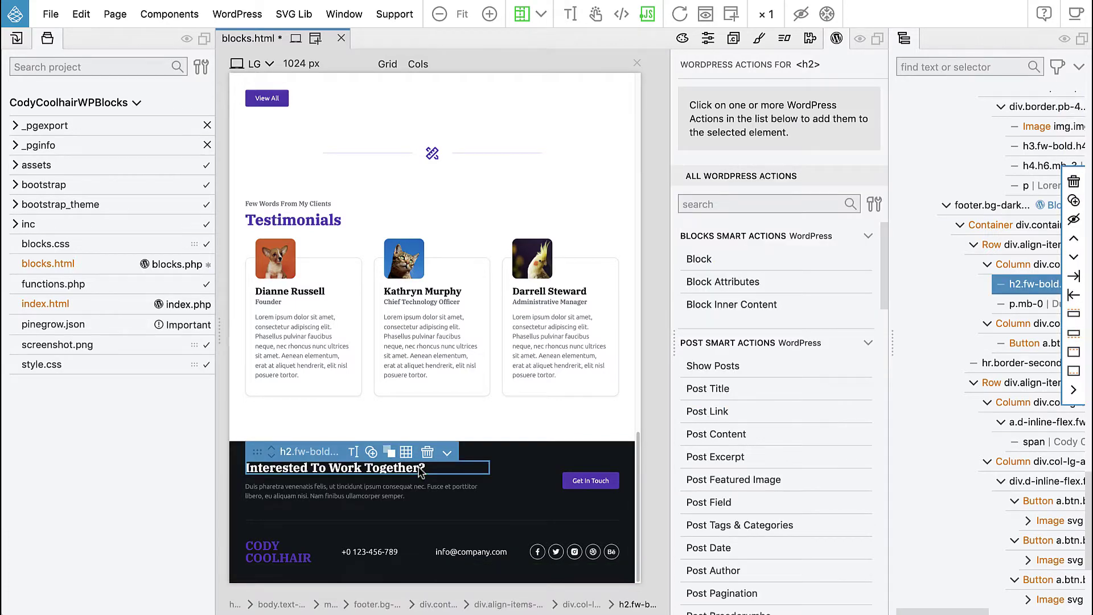
pyautogui.click(708, 285)
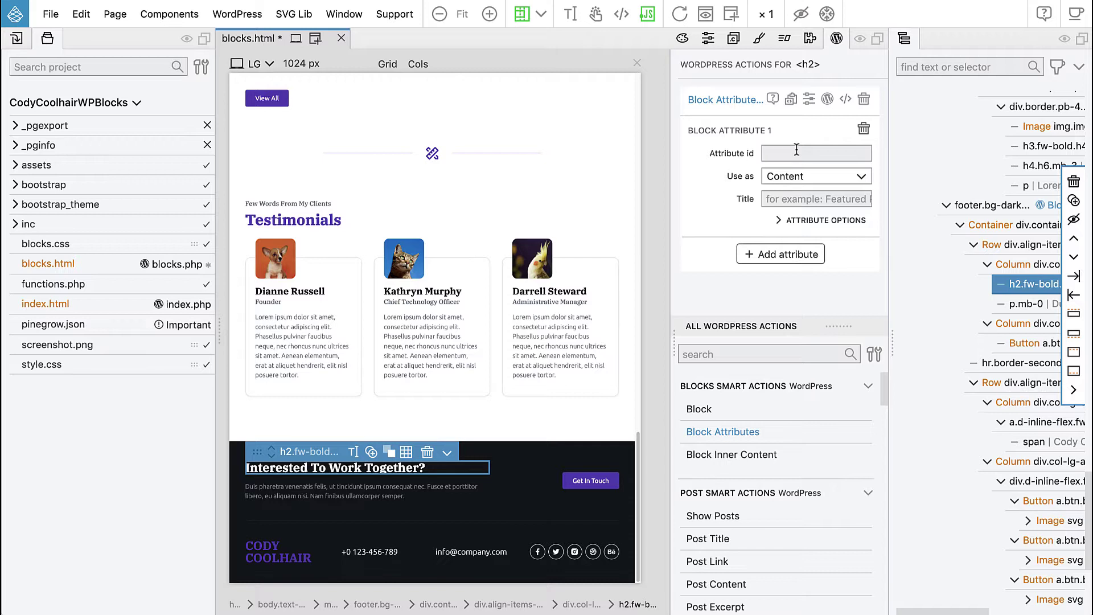
pyautogui.write('cta')
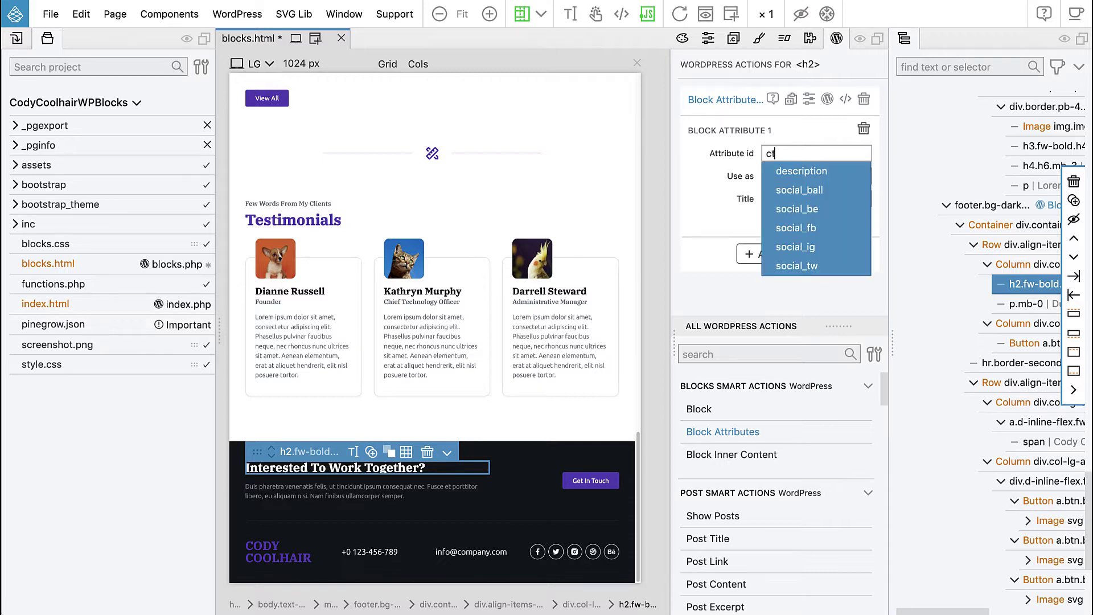
pyautogui.click(796, 200)
pyautogui.write('Call to action')
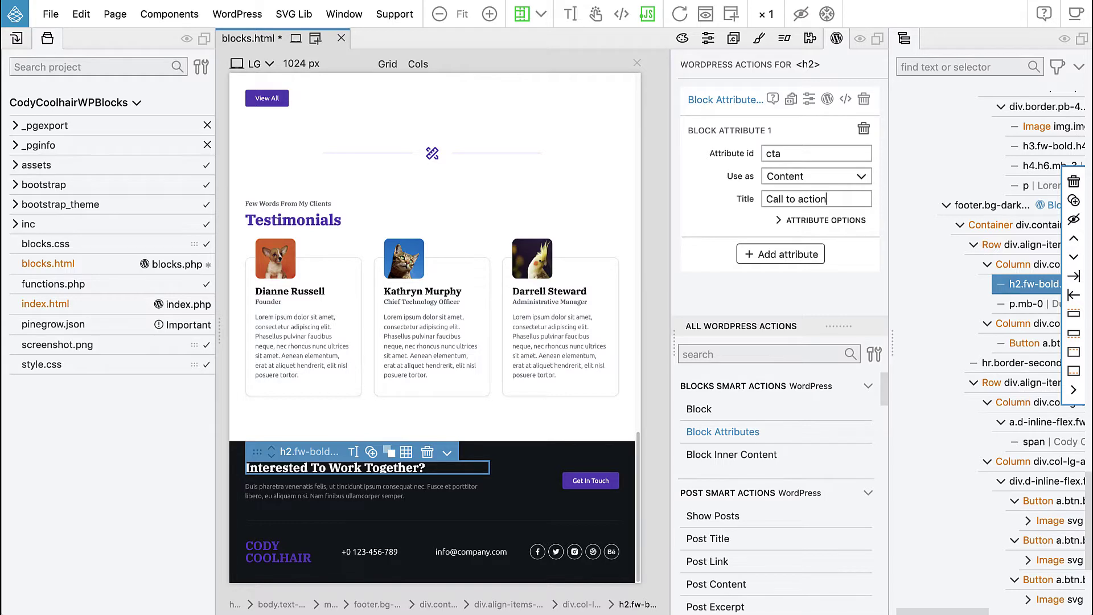
# Add a Block Attributes action to the paragraph below the footer heading with id "description", used as Content, titled "Description"
pyautogui.click(419, 491)
pyautogui.click(721, 282)
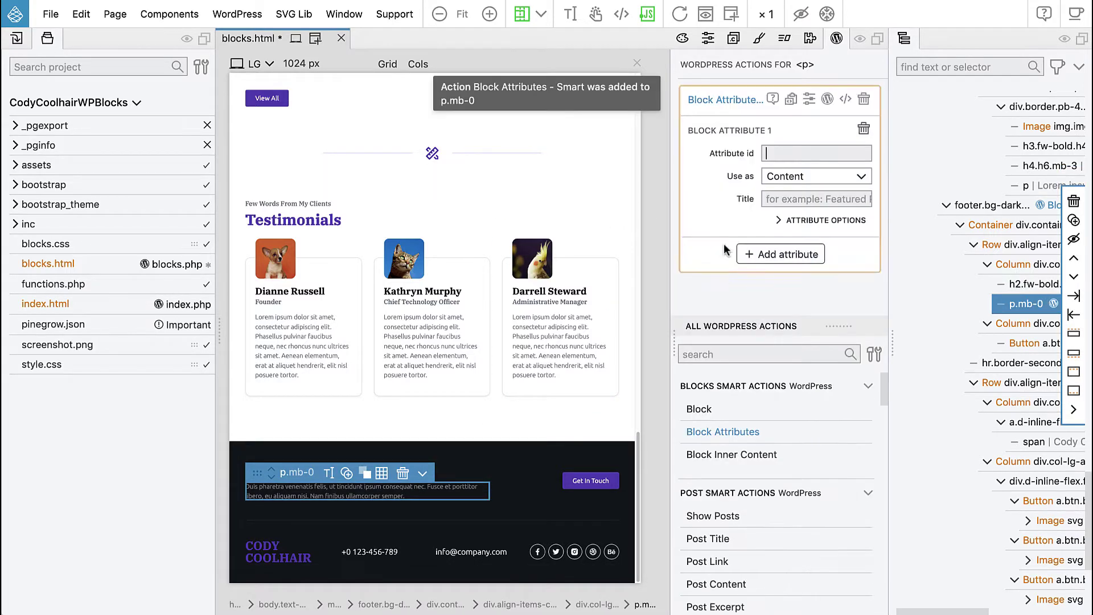
pyautogui.click(770, 152)
pyautogui.write('description')
pyautogui.press('Tab')
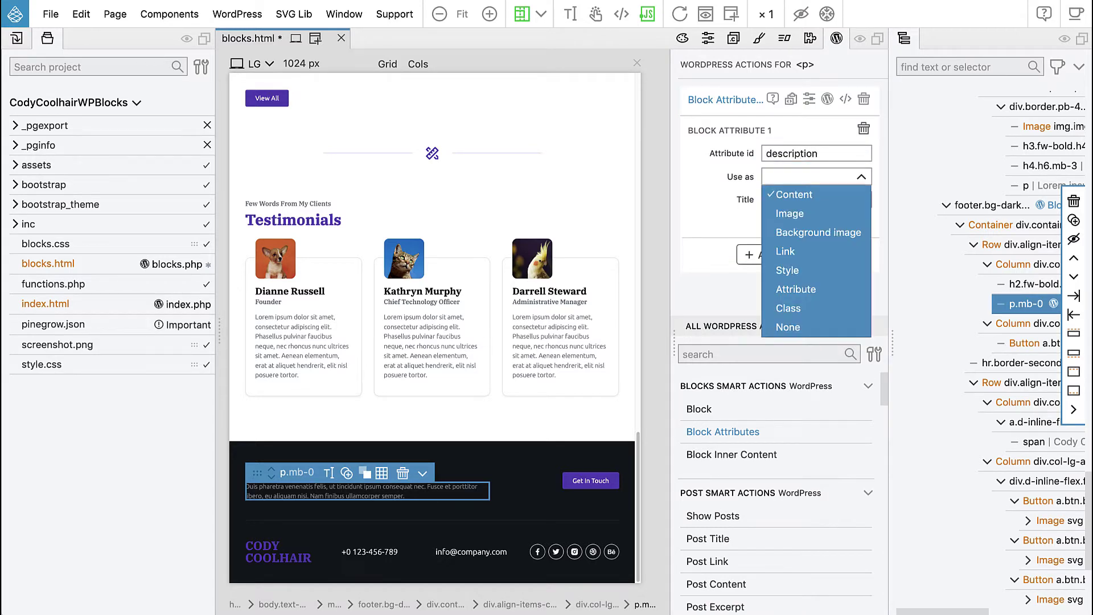
pyautogui.press('Return')
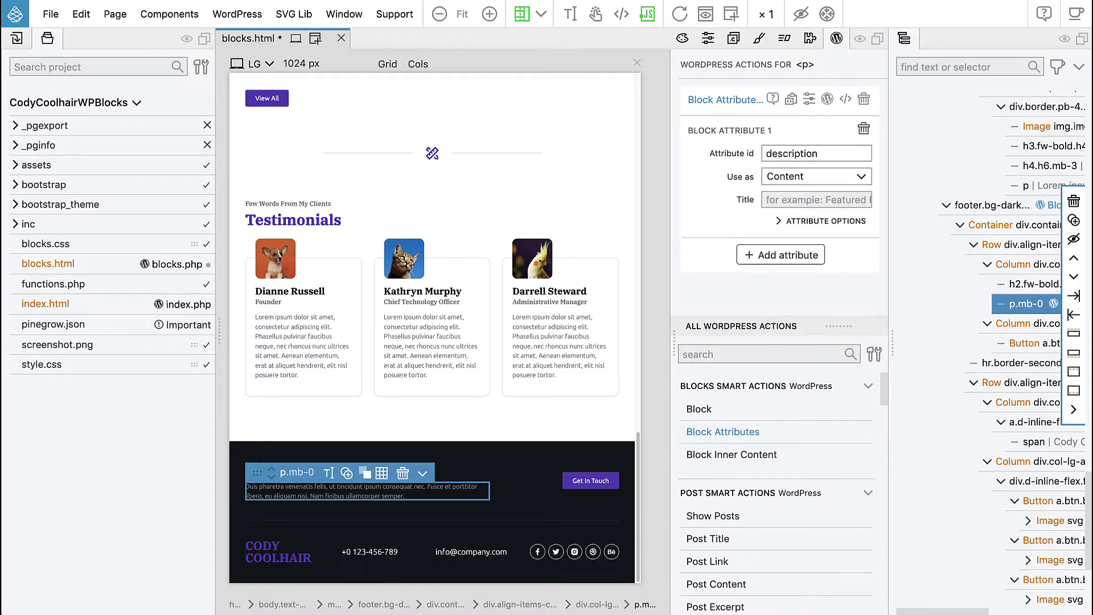
pyautogui.click(783, 194)
pyautogui.write('Des')
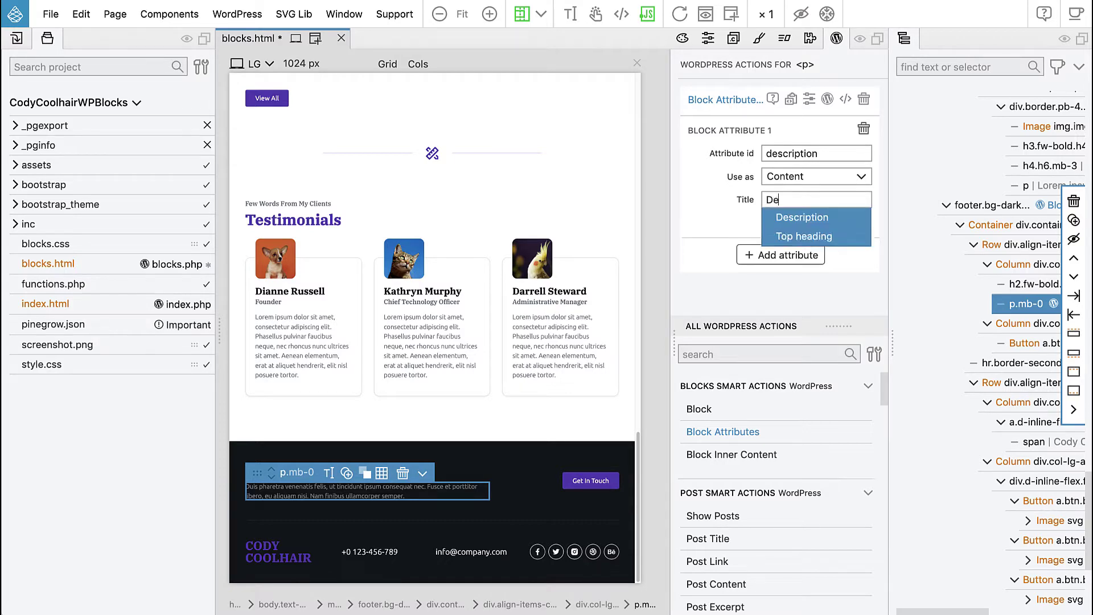
pyautogui.click(787, 216)
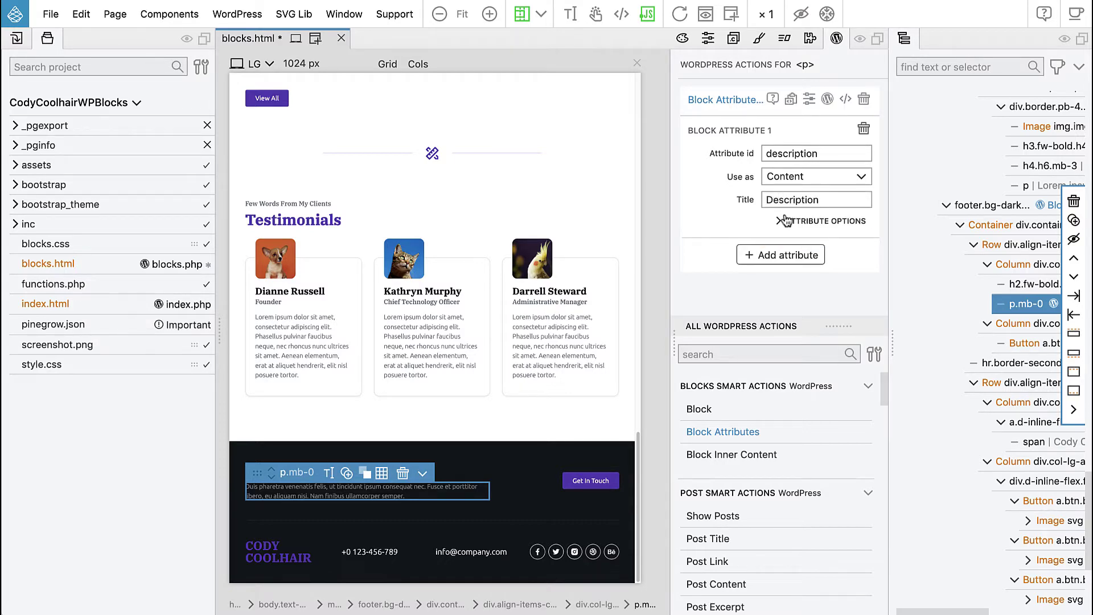
# Add the Site Name action to the span that holds the footer's logo text
pyautogui.click(264, 561)
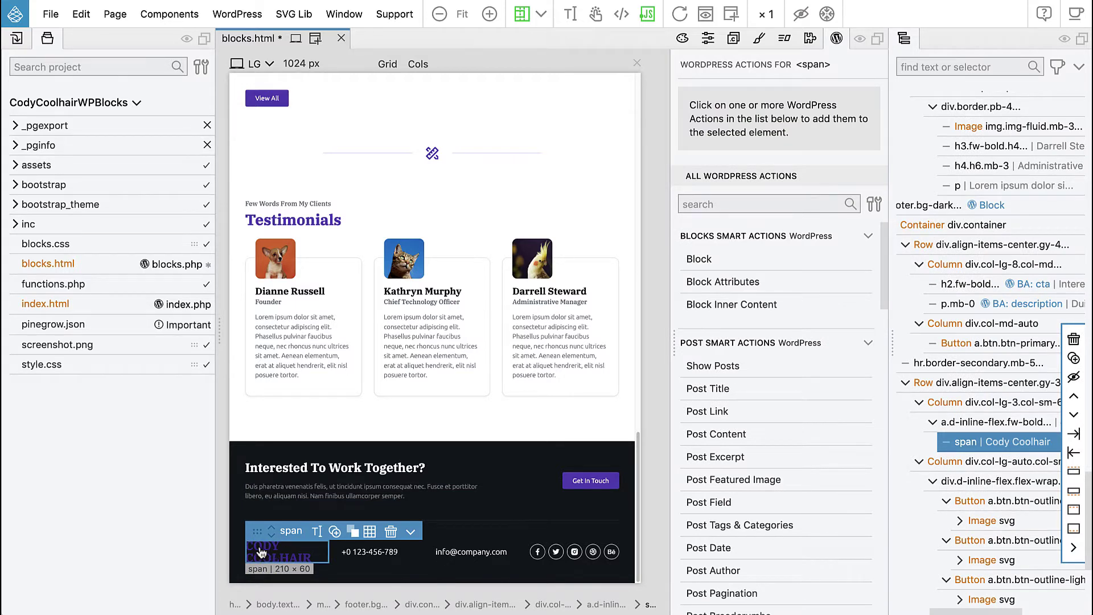
pyautogui.scroll(-5, 788, 395)
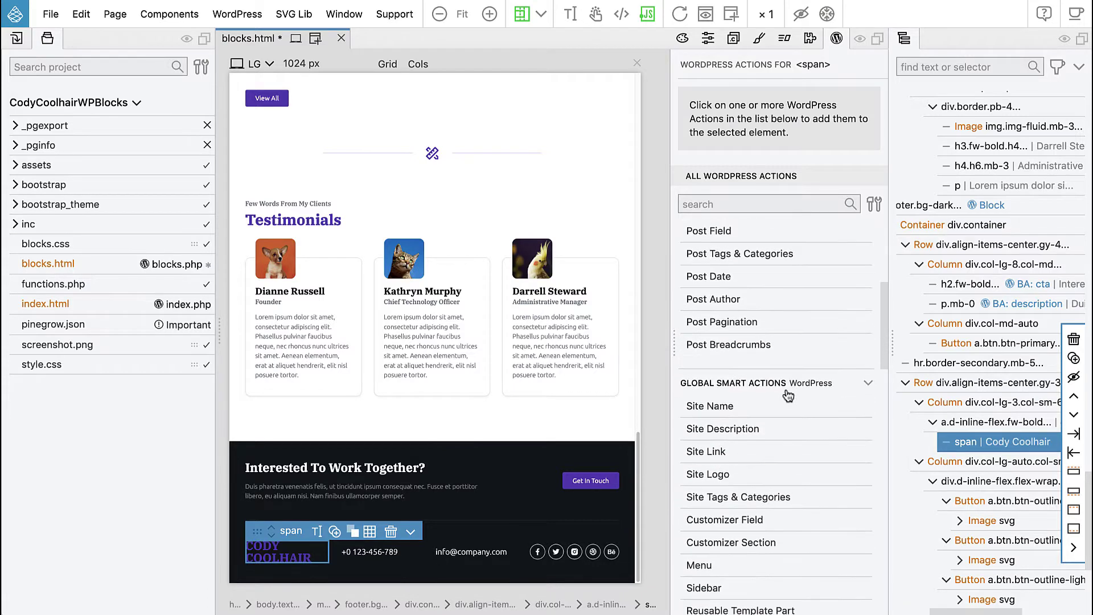
pyautogui.click(721, 407)
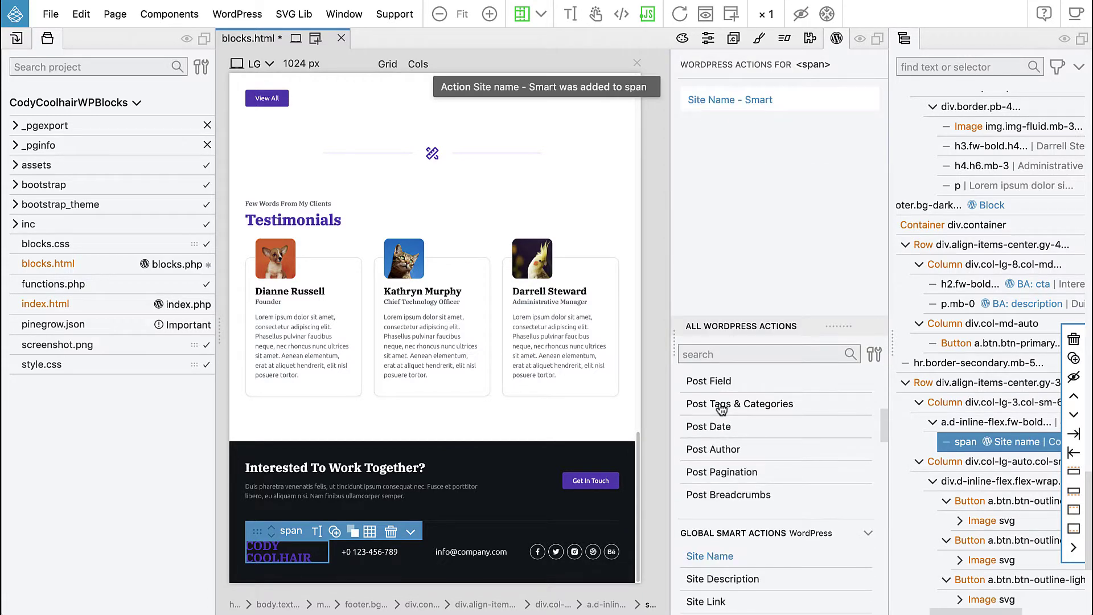
# Add a Block Attributes action to the footer's phone number link with id "phone", used as Link, titled "Phone"
pyautogui.click(386, 559)
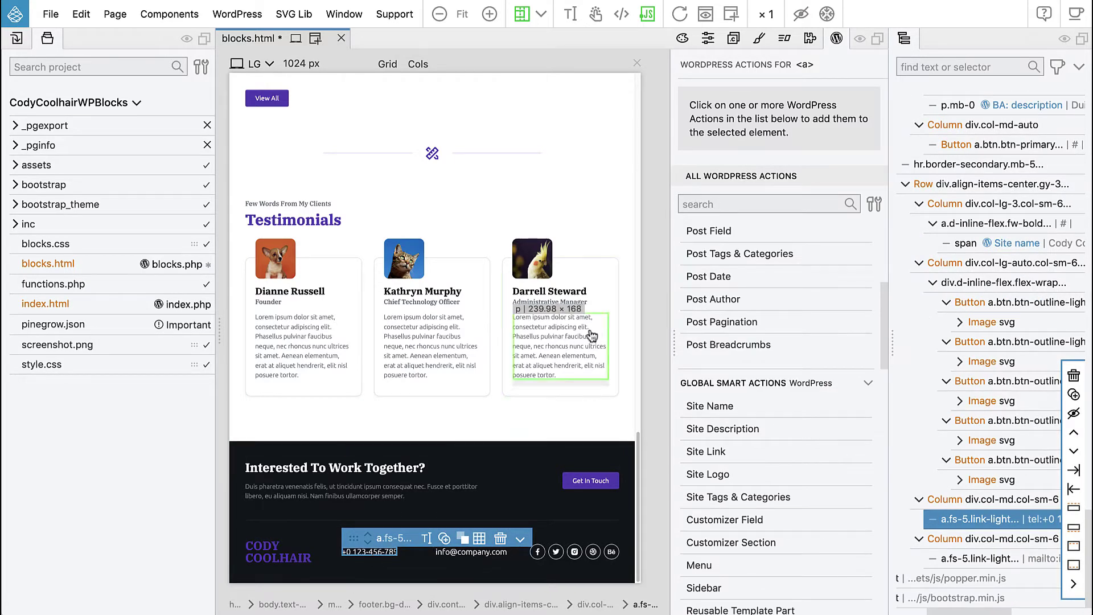
pyautogui.scroll(5, 781, 335)
pyautogui.click(718, 282)
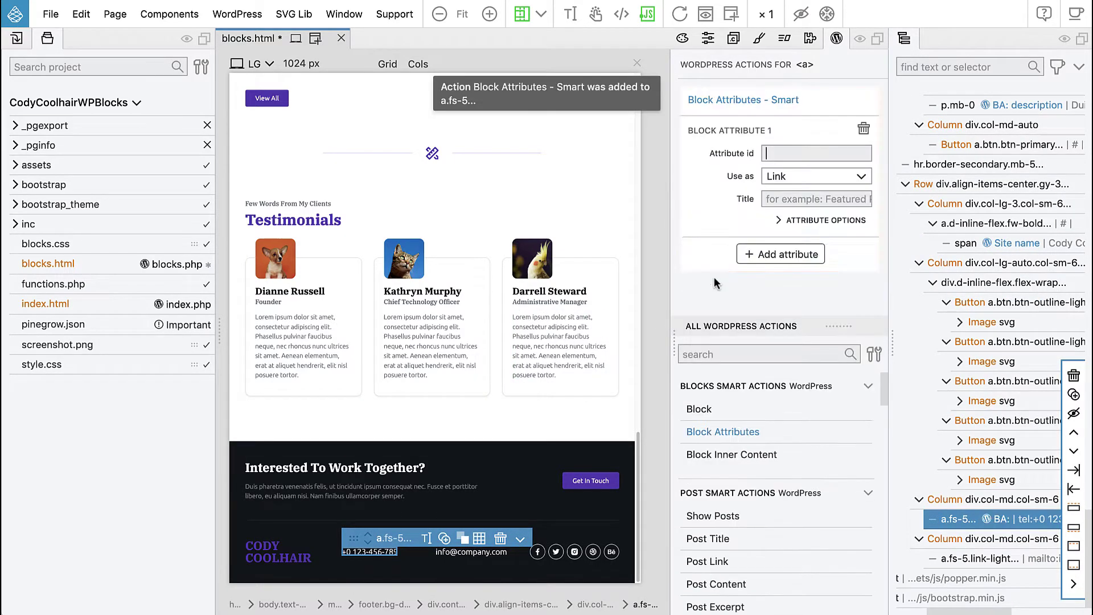
pyautogui.write('phone')
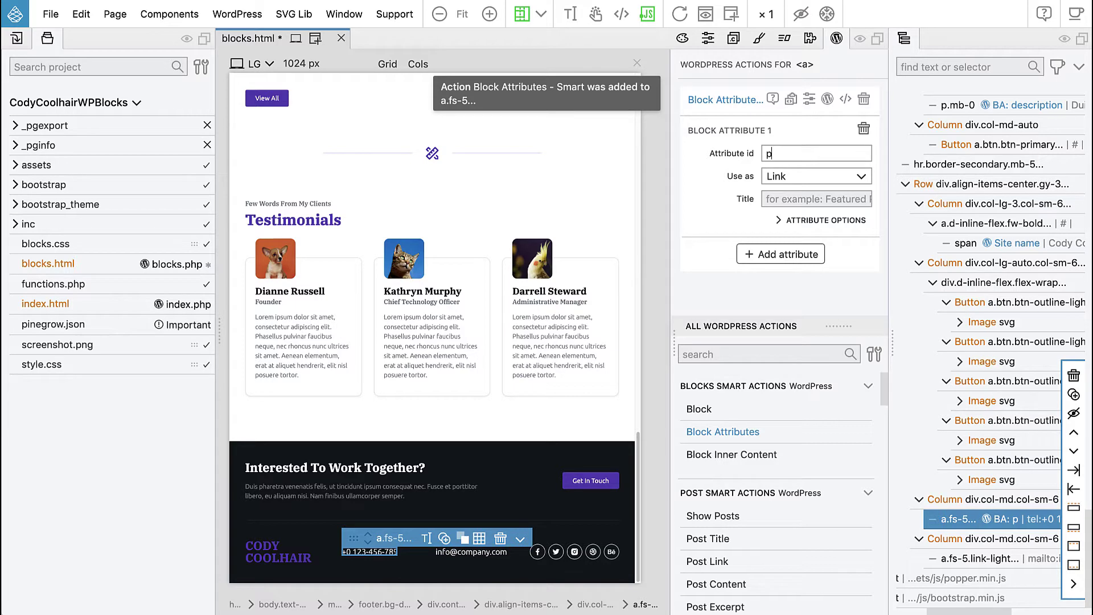
pyautogui.click(816, 176)
pyautogui.click(842, 247)
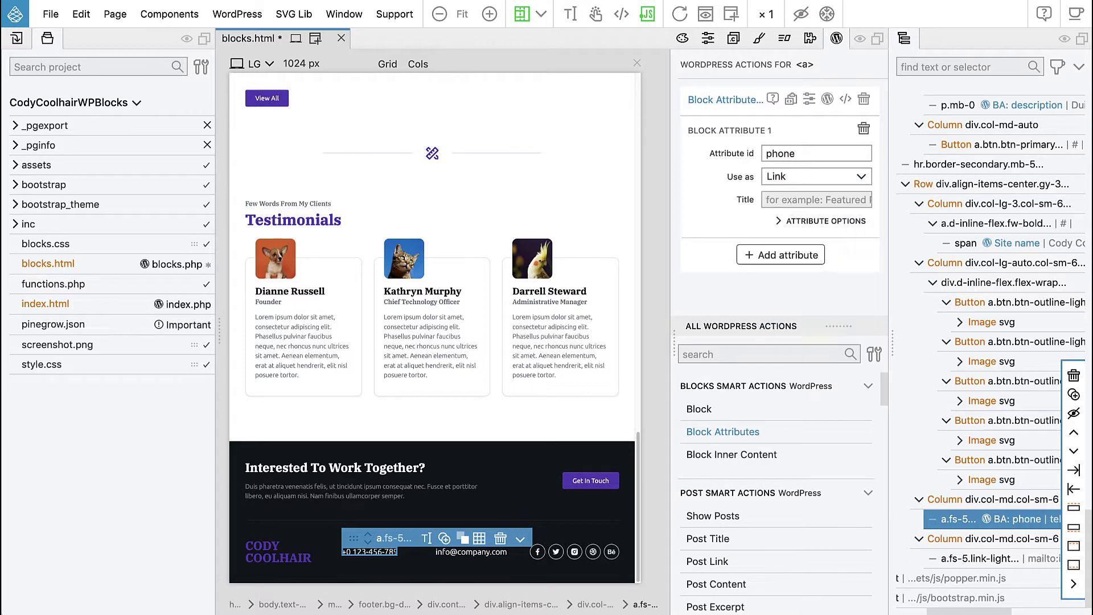
pyautogui.hotkey('ctrl', 'shift', 'p')
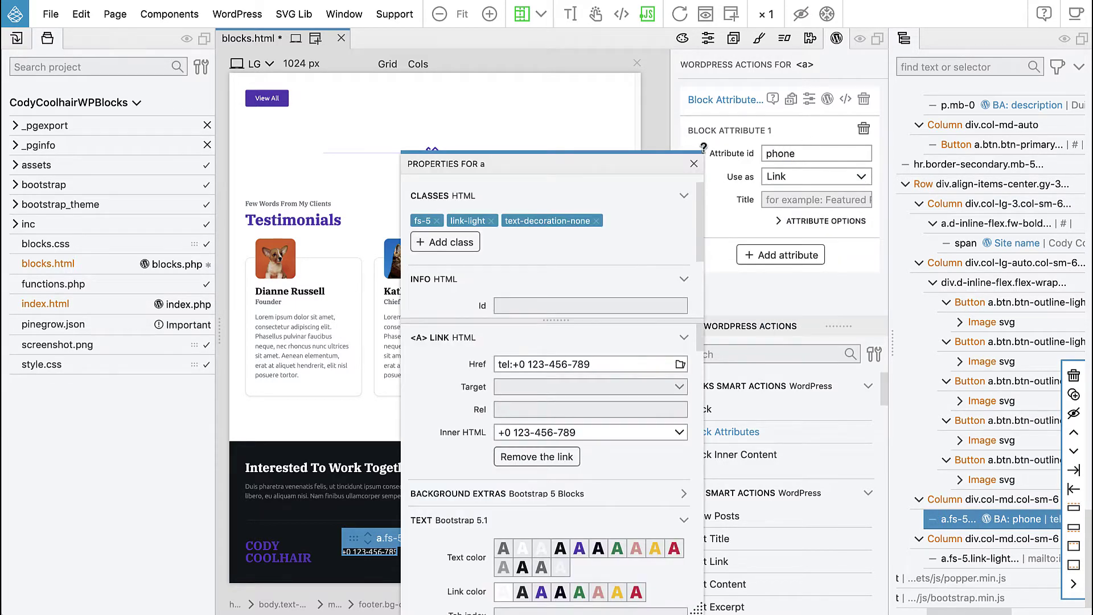
pyautogui.click(693, 165)
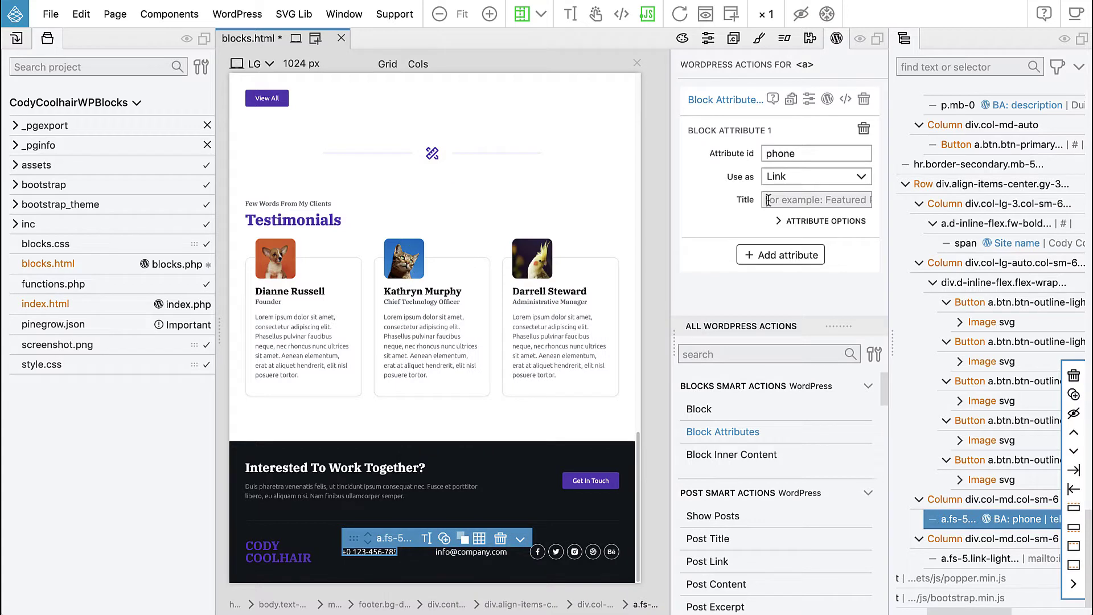
pyautogui.click(816, 199)
pyautogui.write('Phone')
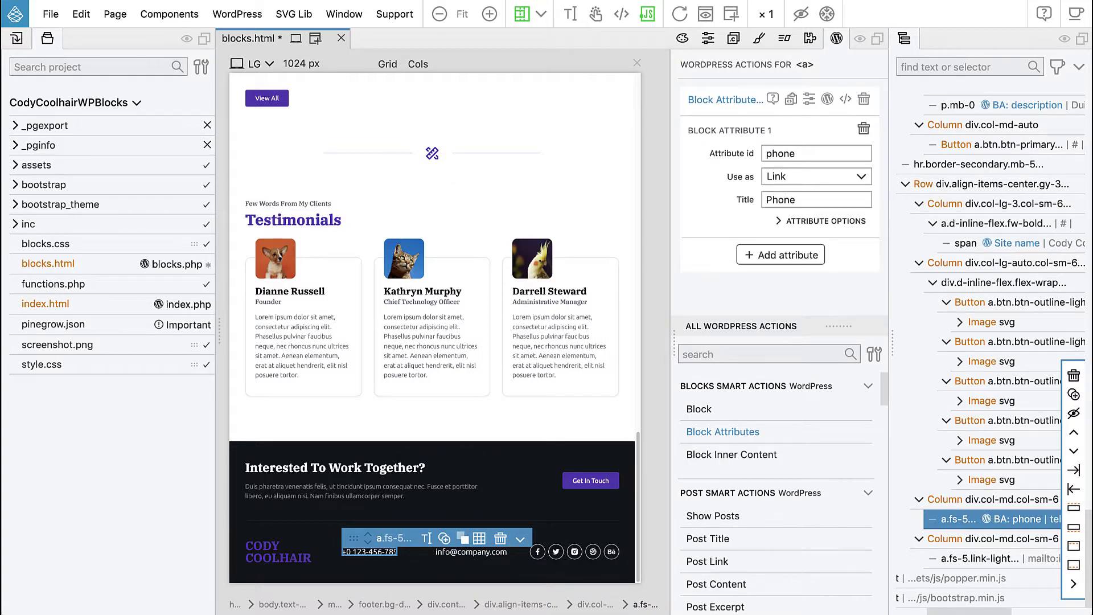
# Change the phone number link's "phone" attribute so that it is used as Content
pyautogui.click(467, 559)
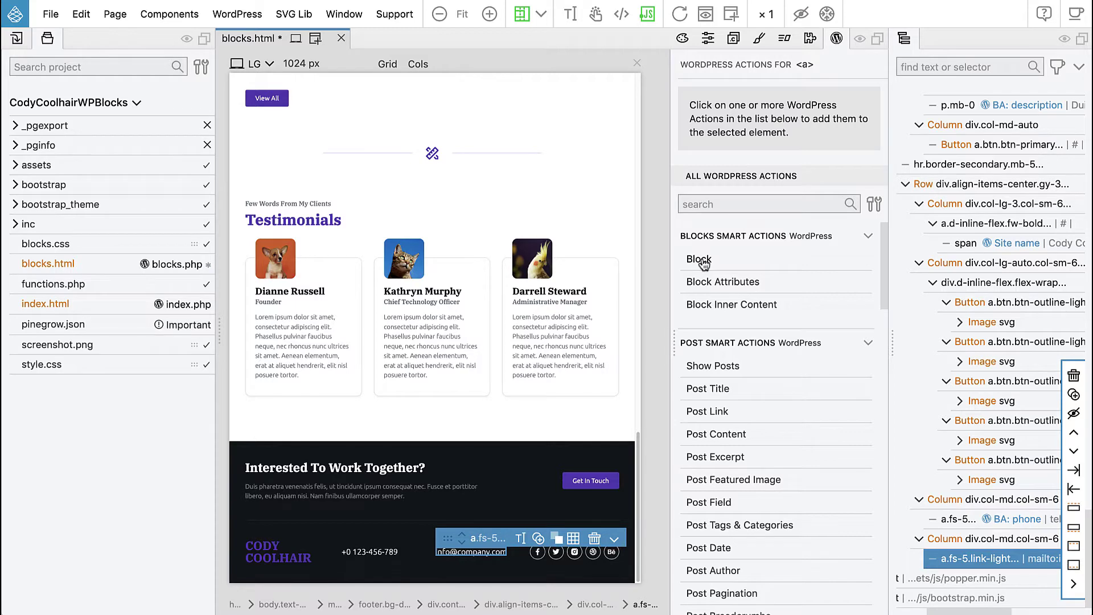
pyautogui.click(367, 553)
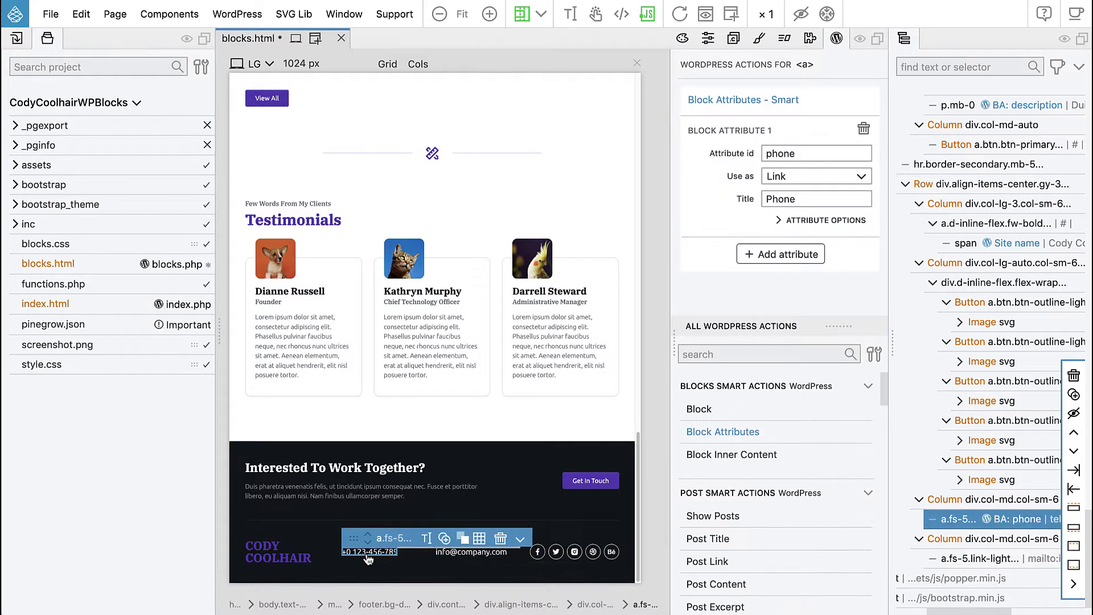
pyautogui.click(777, 181)
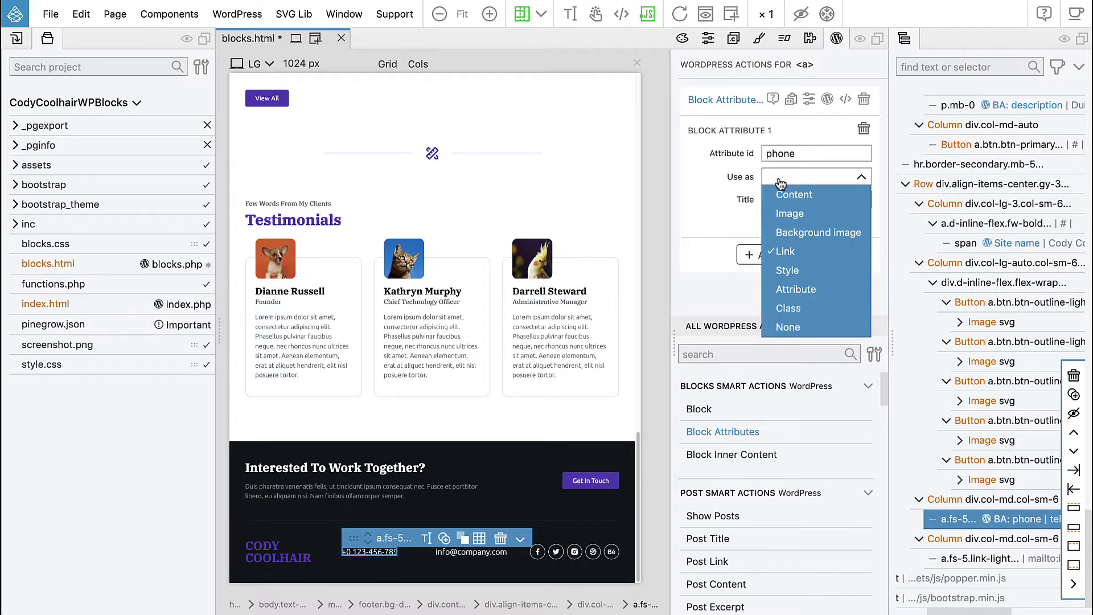
pyautogui.click(792, 194)
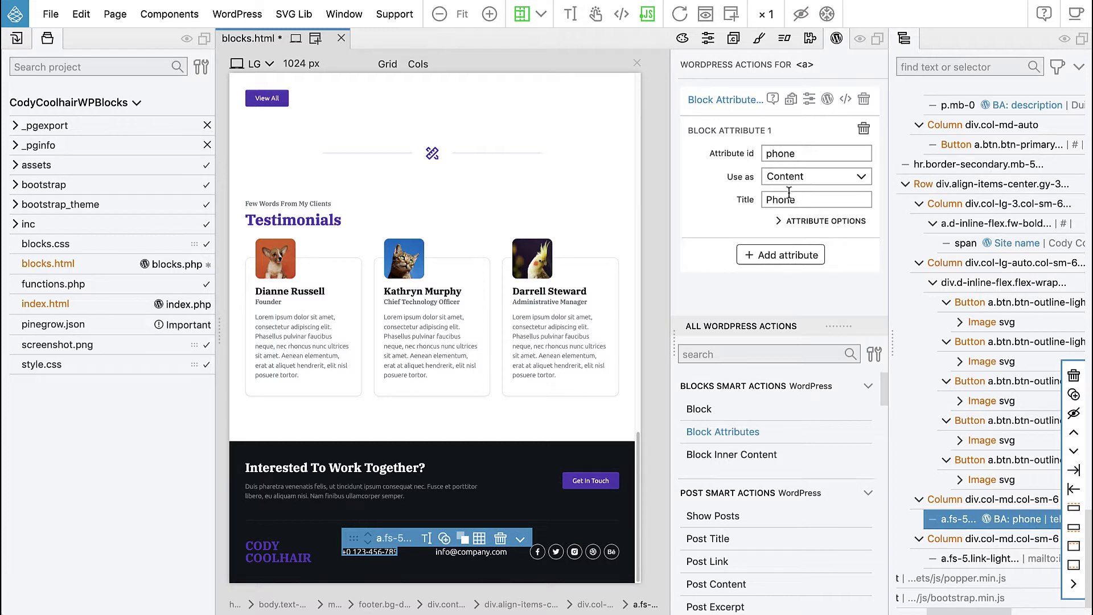
# Add a second block attribute to the phone number link with id "phone_link", used as Link, titled "Phone link"
pyautogui.click(774, 256)
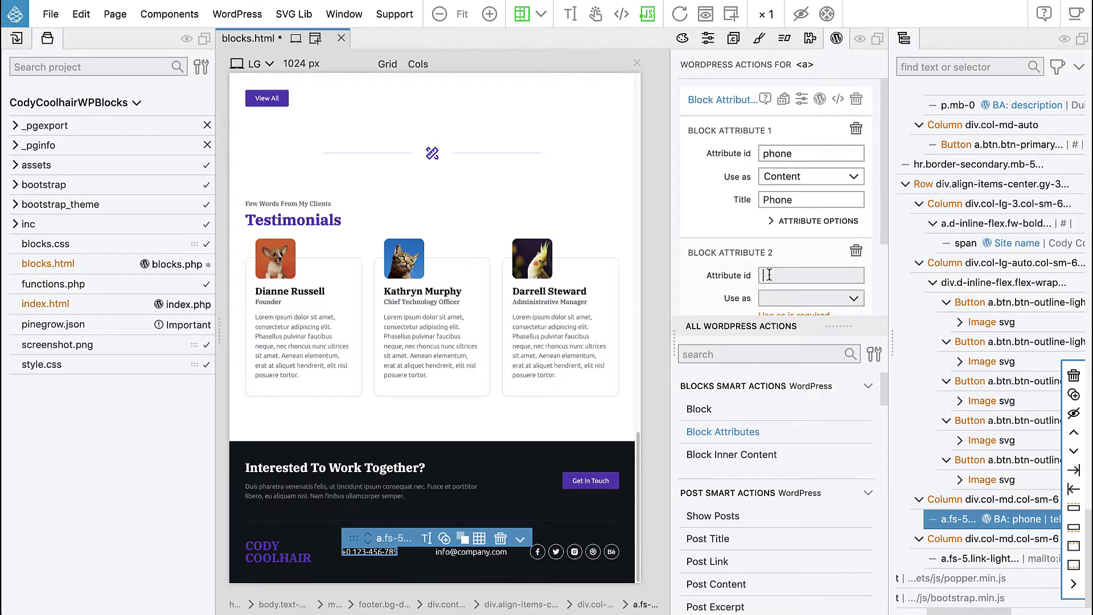
pyautogui.write('phone')
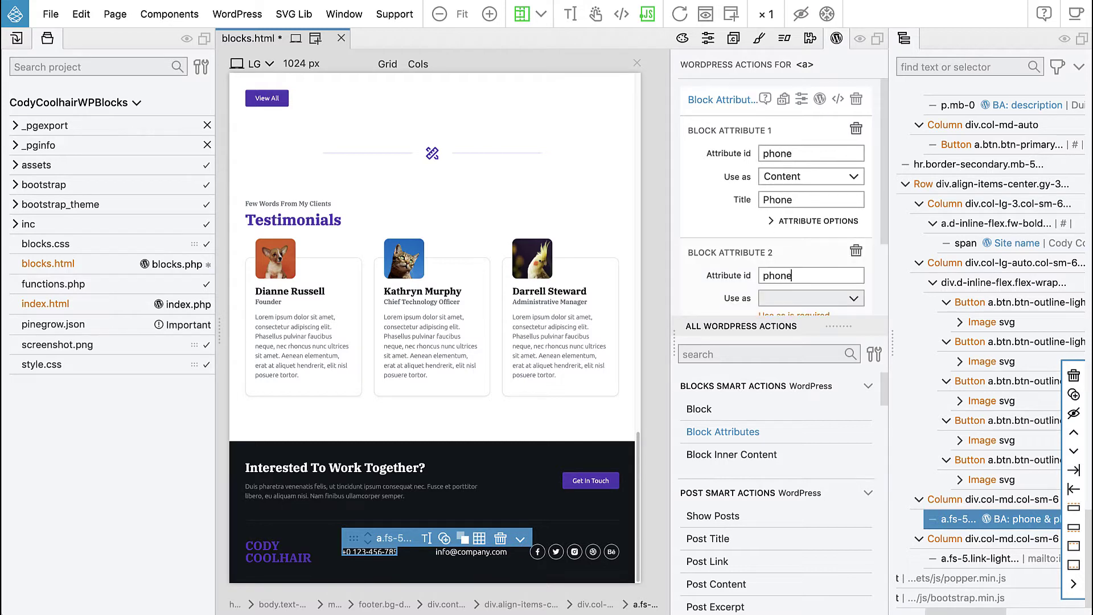
pyautogui.write('_link')
pyautogui.scroll(-3, 776, 204)
pyautogui.click(777, 204)
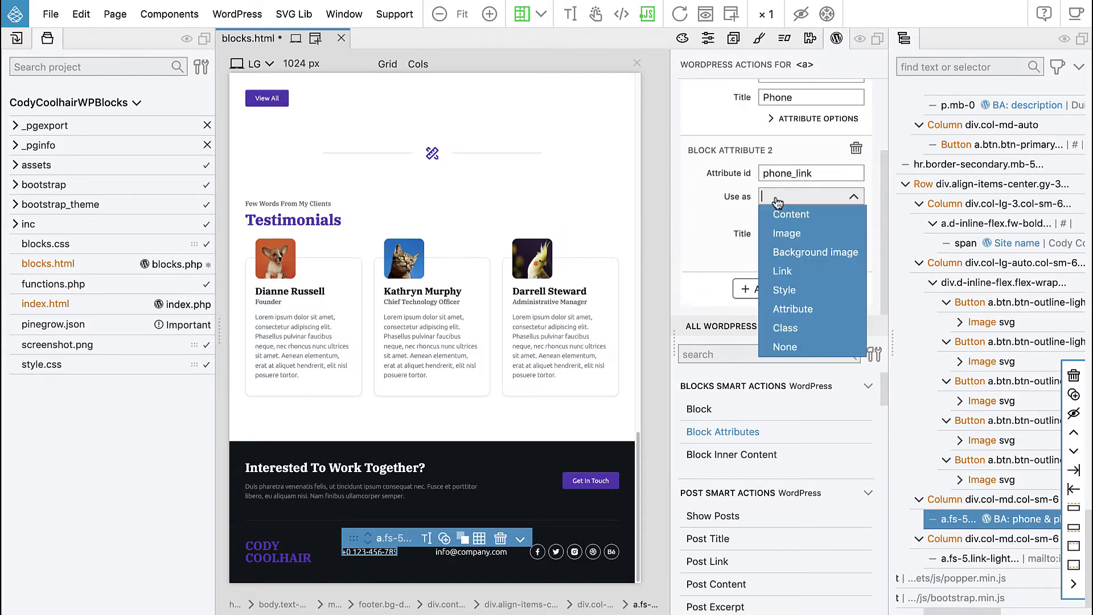
pyautogui.click(788, 266)
pyautogui.click(786, 230)
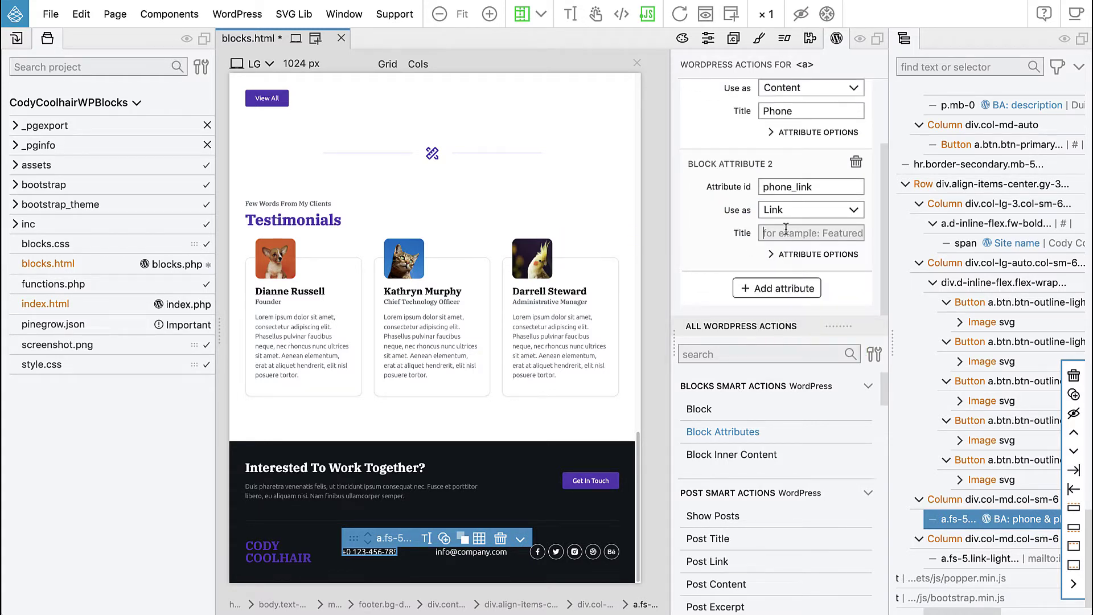
pyautogui.write('Phone link')
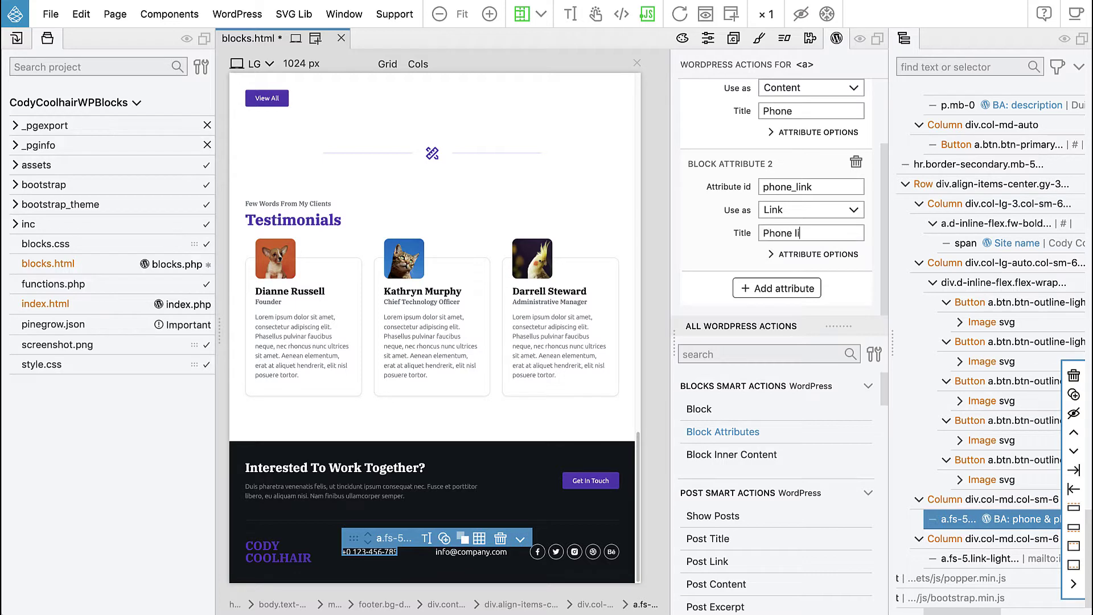
# Add help text to the phone link's "phone_link" attribute asking editors to use the tel: number format
pyautogui.click(798, 254)
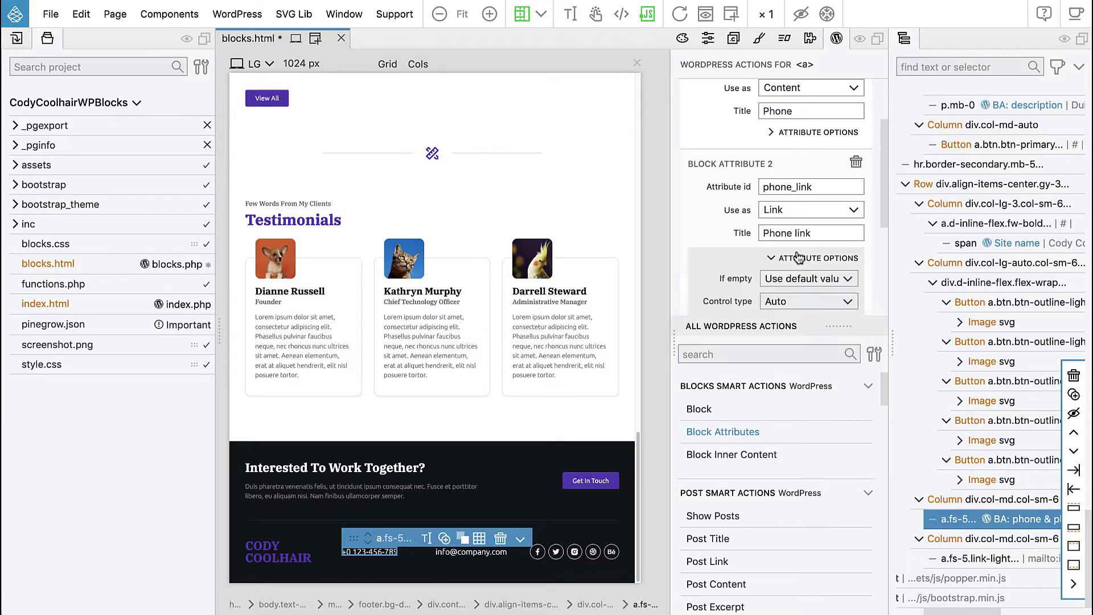
pyautogui.scroll(-5, 755, 240)
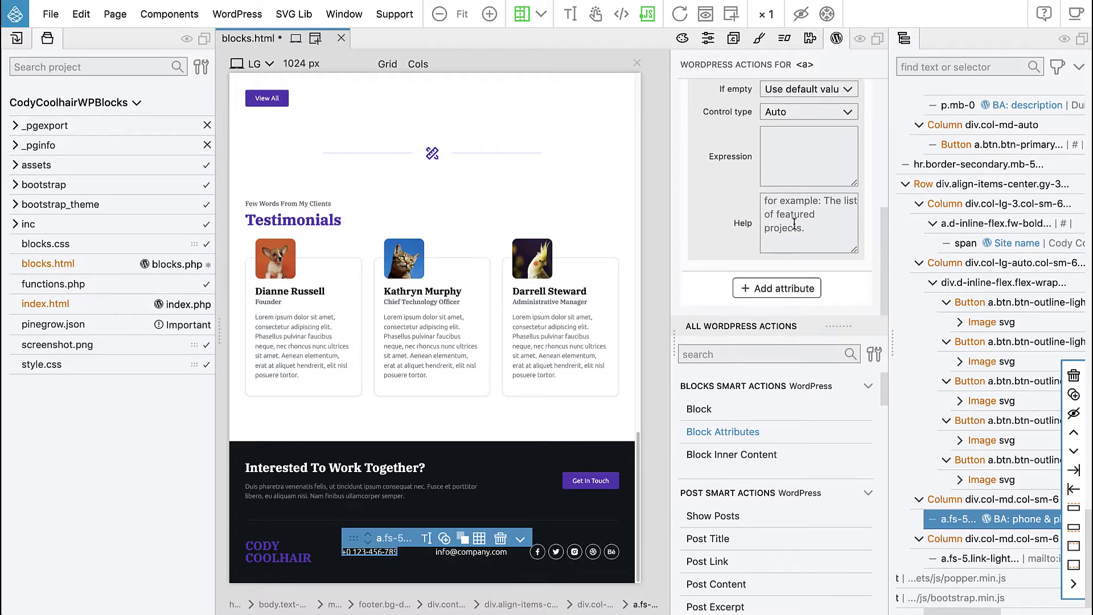
pyautogui.write('Use tel:')
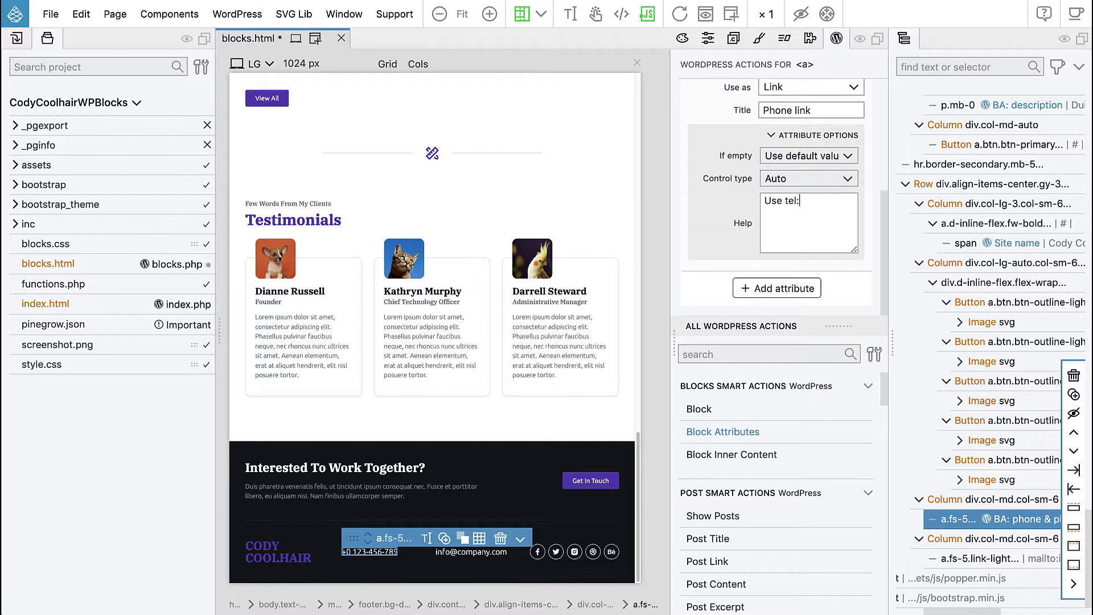
pyautogui.write('1234567 format.')
# Add a Block Attributes action to the footer's email link with the attribute id "email"
pyautogui.click(459, 560)
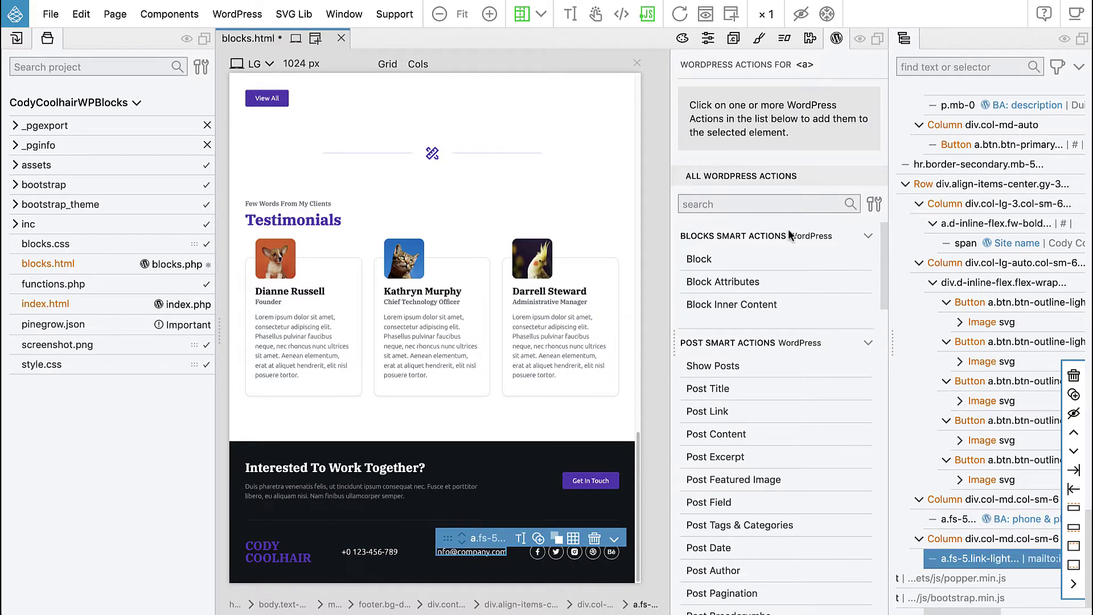
pyautogui.click(710, 281)
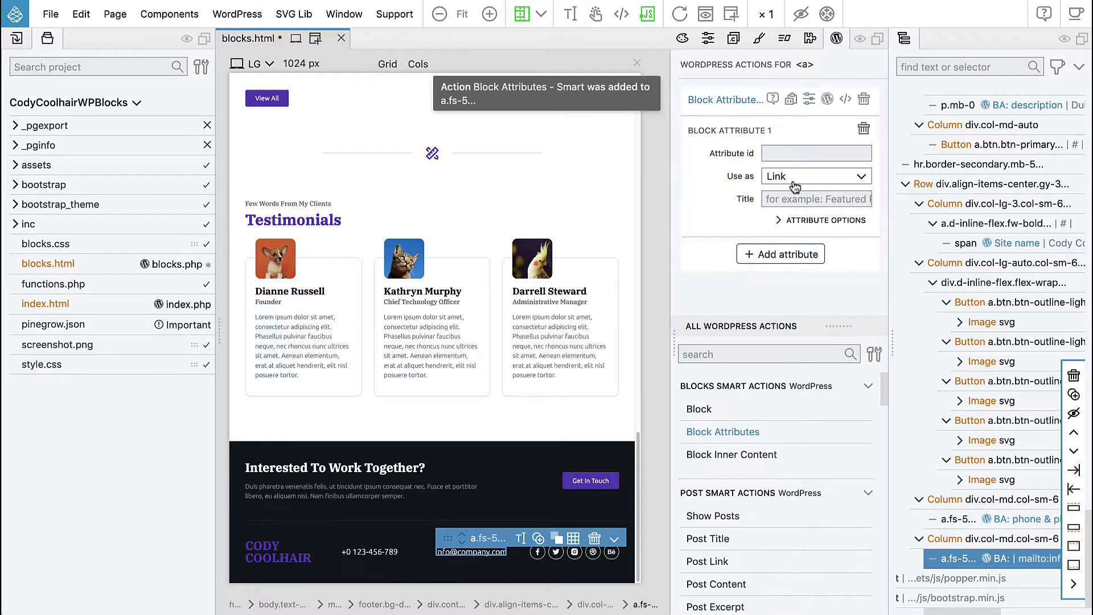
pyautogui.write('email_')
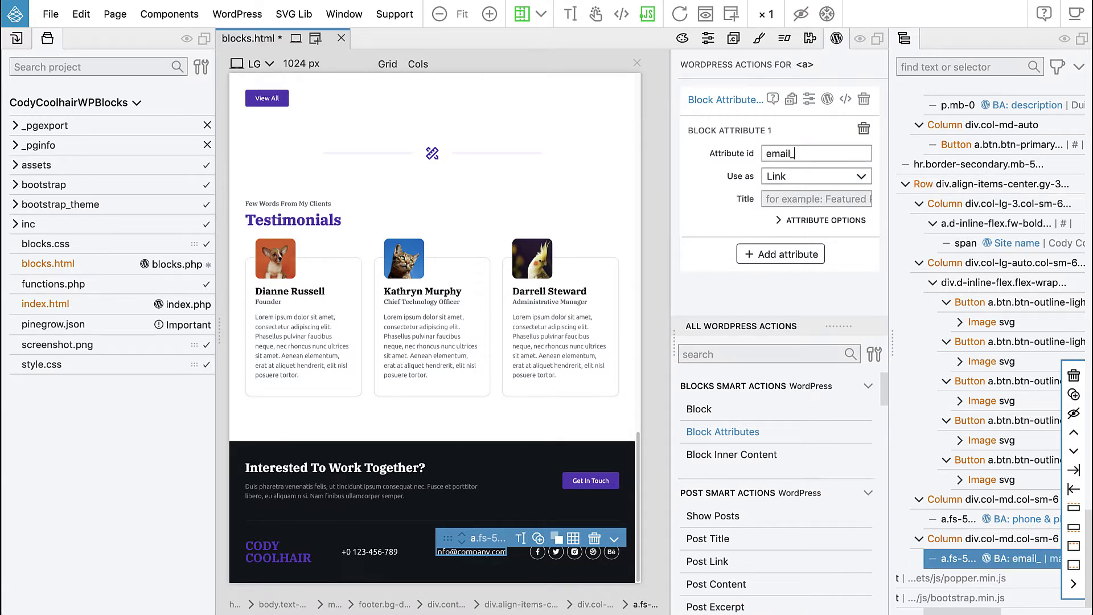
pyautogui.write('link')
pyautogui.press('BackSpace')
pyautogui.press('BackSpace')
pyautogui.press('BackSpace')
pyautogui.press('BackSpace')
pyautogui.press('BackSpace')
# Set the email link's "email" attribute to be used as Content, titled "Email address"
pyautogui.click(775, 177)
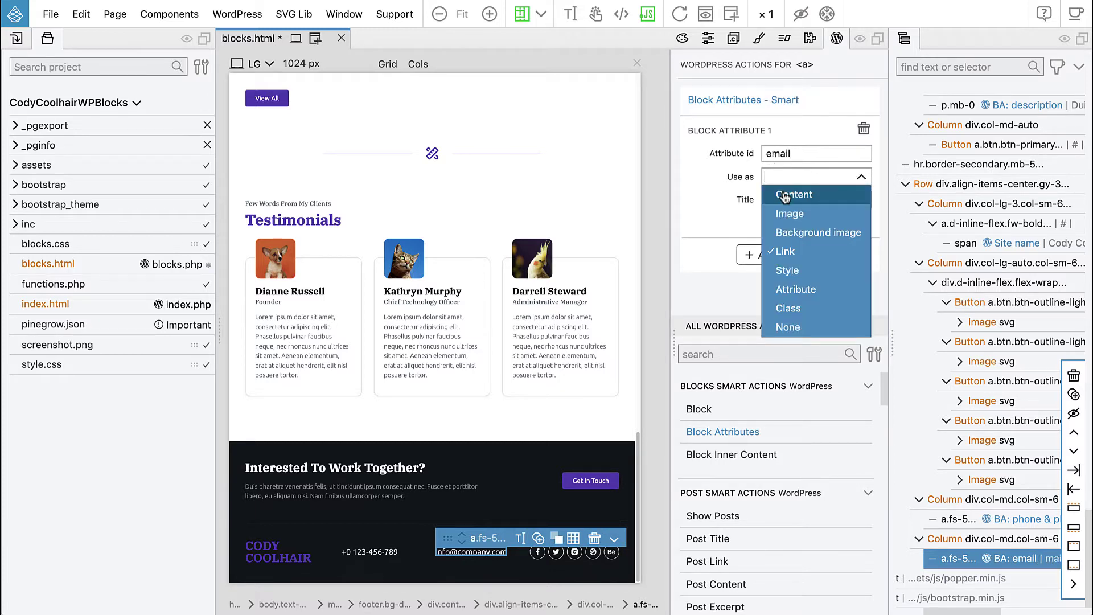
pyautogui.click(784, 192)
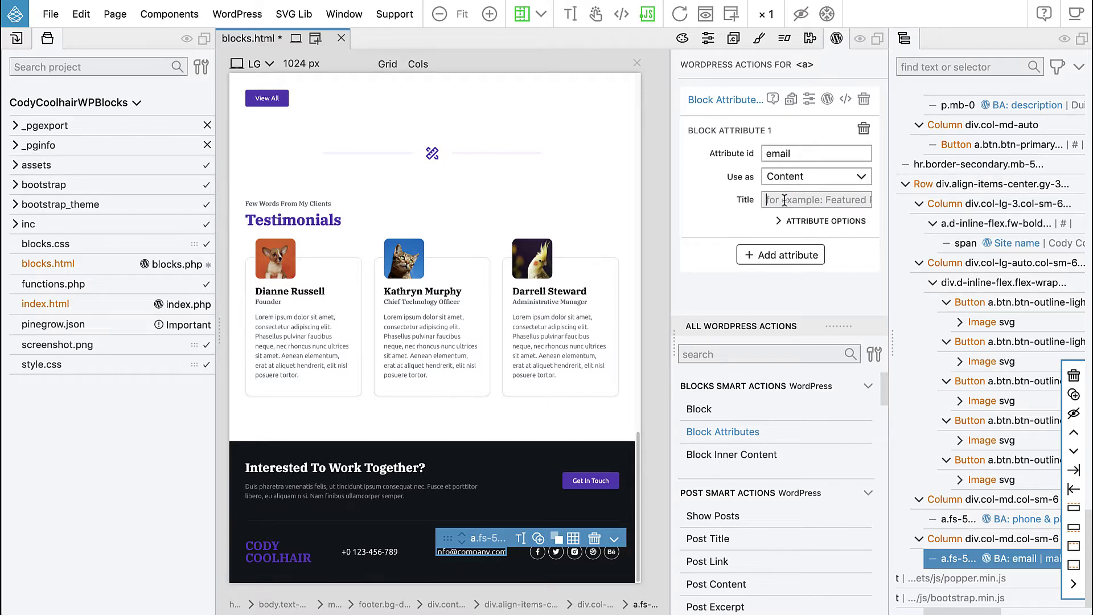
pyautogui.click(814, 199)
pyautogui.write('Email add')
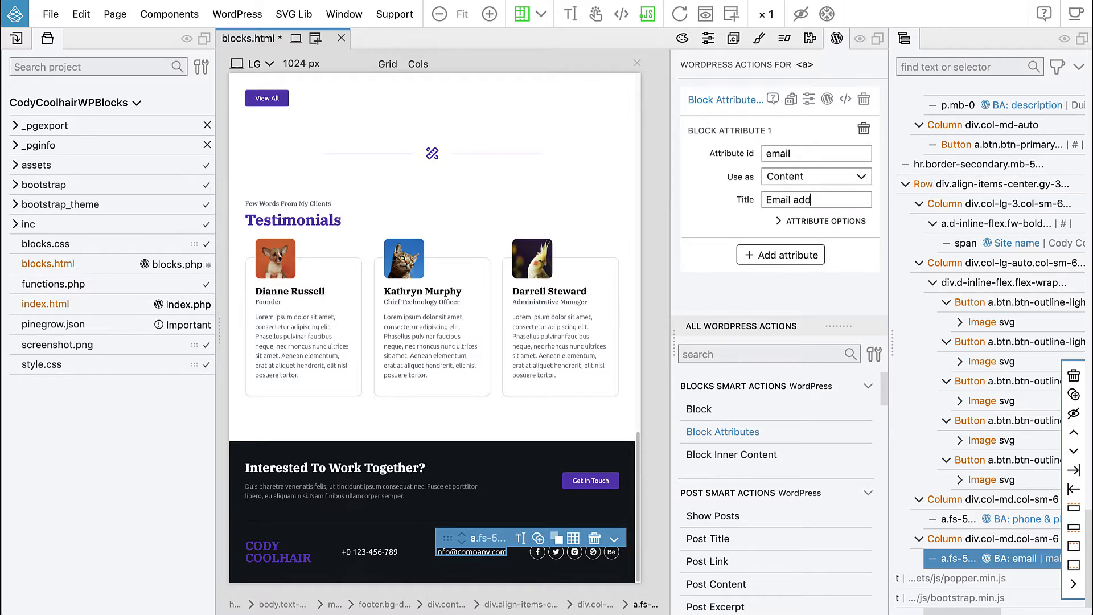
pyautogui.write('ress')
# Add a second block attribute to the email link with id "email", used as Attribute for the href element attribute
pyautogui.click(781, 254)
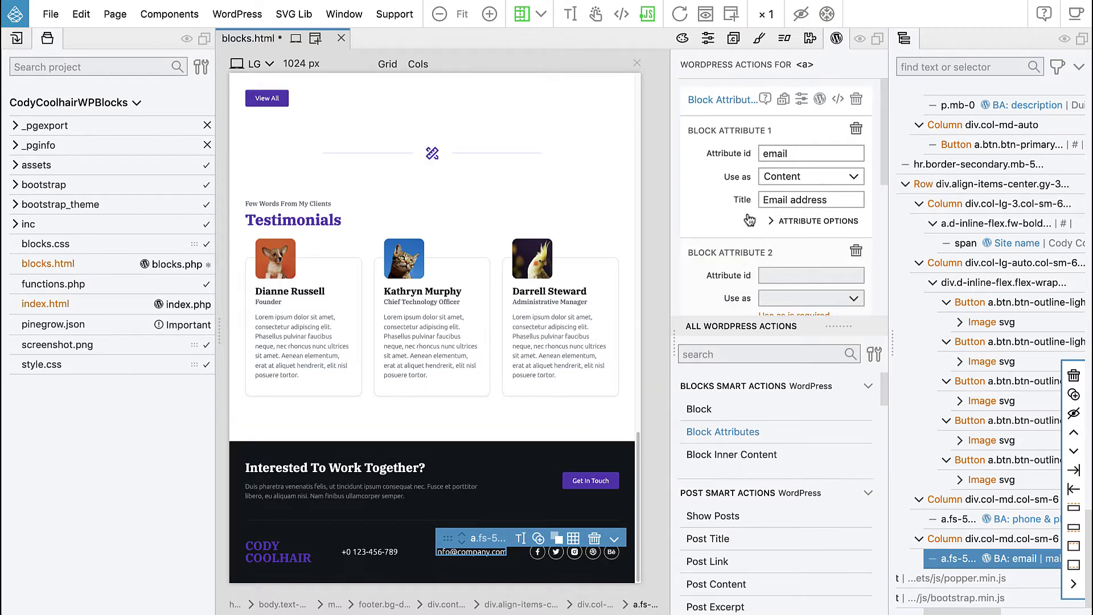
pyautogui.scroll(-2, 758, 228)
pyautogui.click(773, 211)
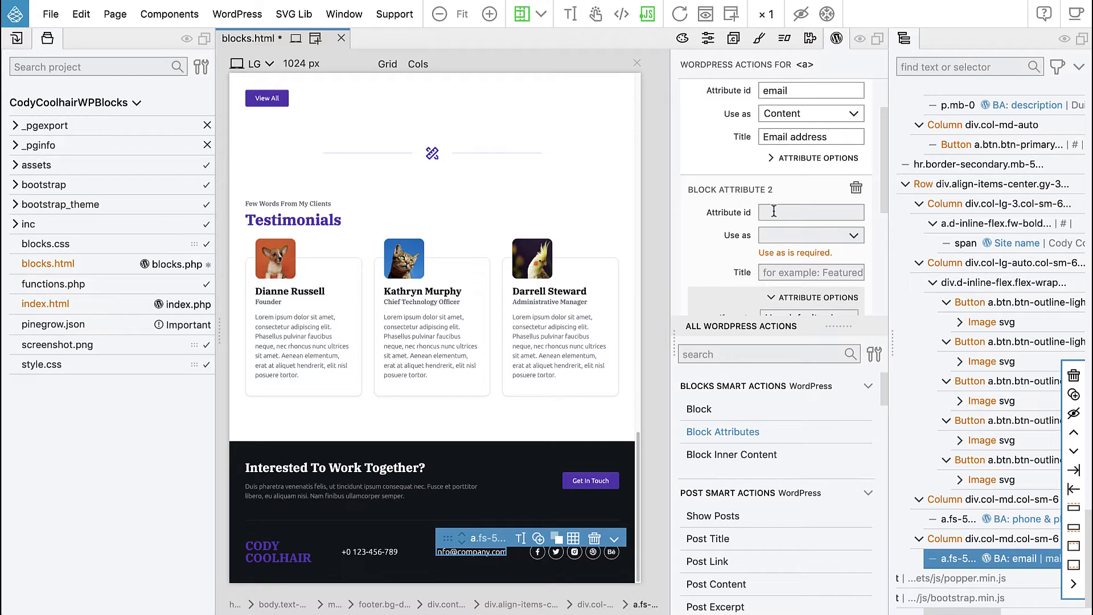
pyautogui.write('email')
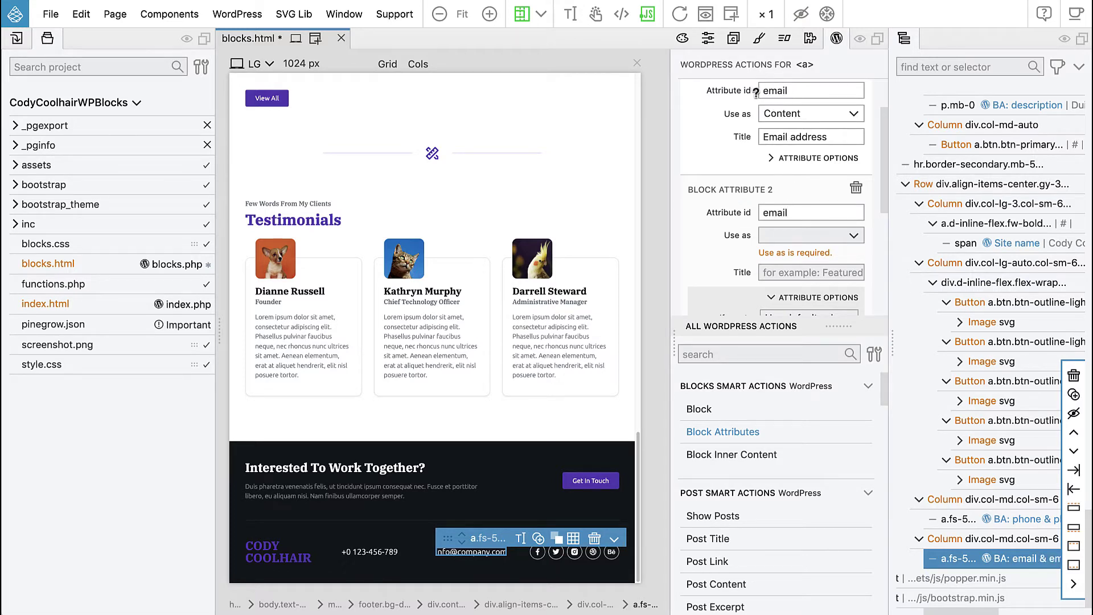
pyautogui.moveTo(756, 92)
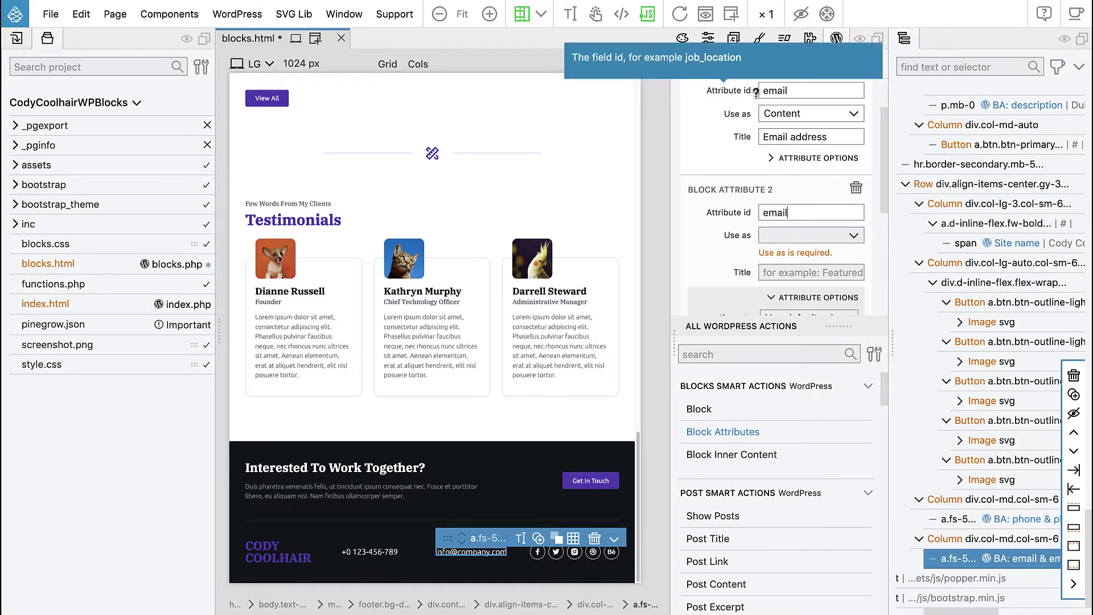
pyautogui.click(785, 239)
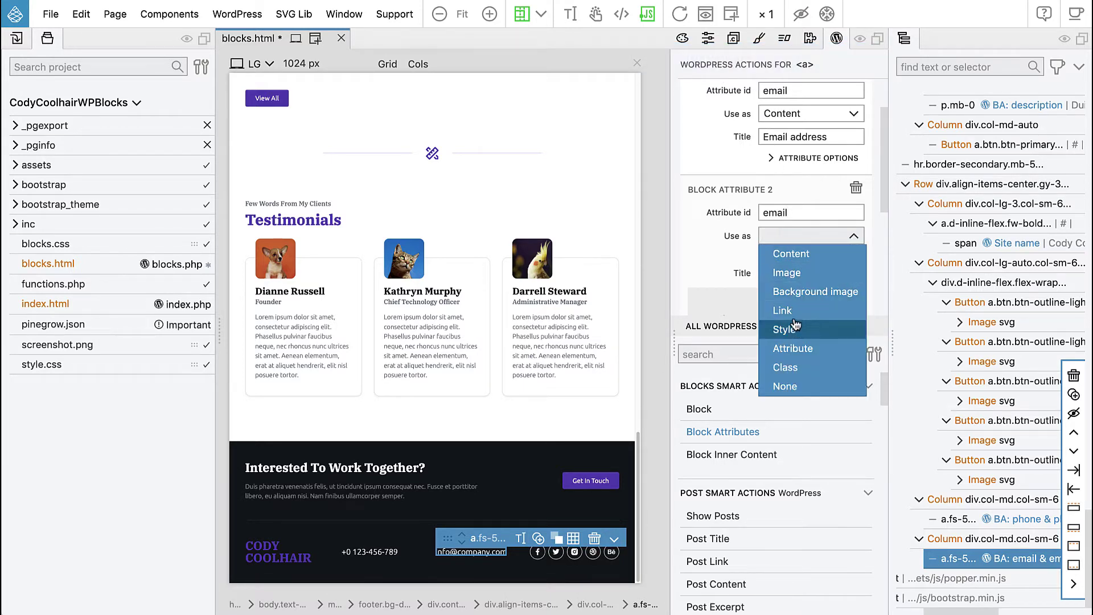
pyautogui.click(793, 348)
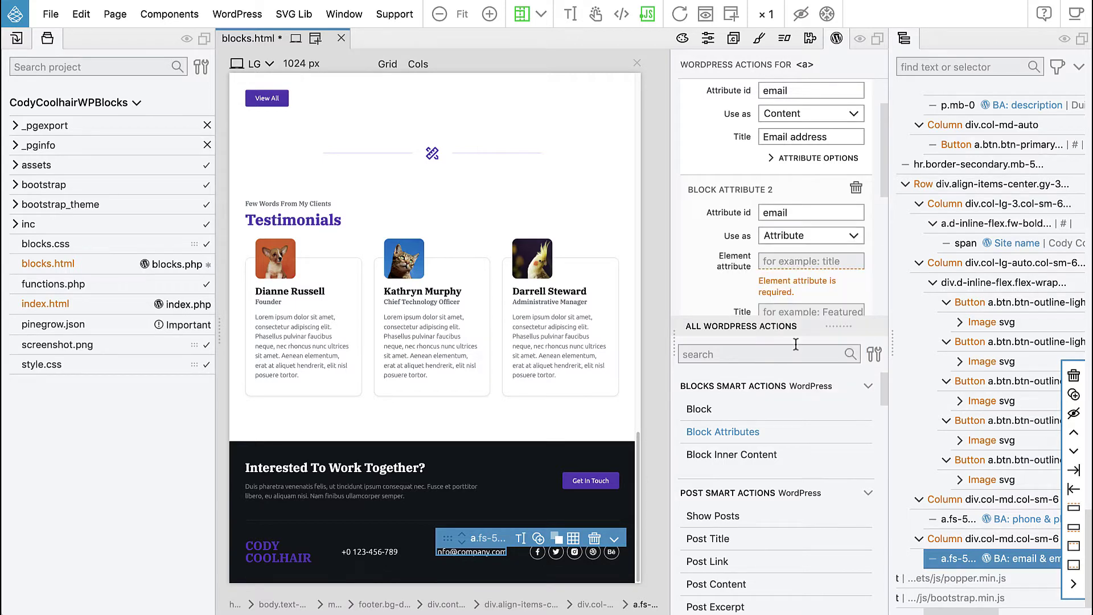
pyautogui.click(785, 261)
pyautogui.write('href')
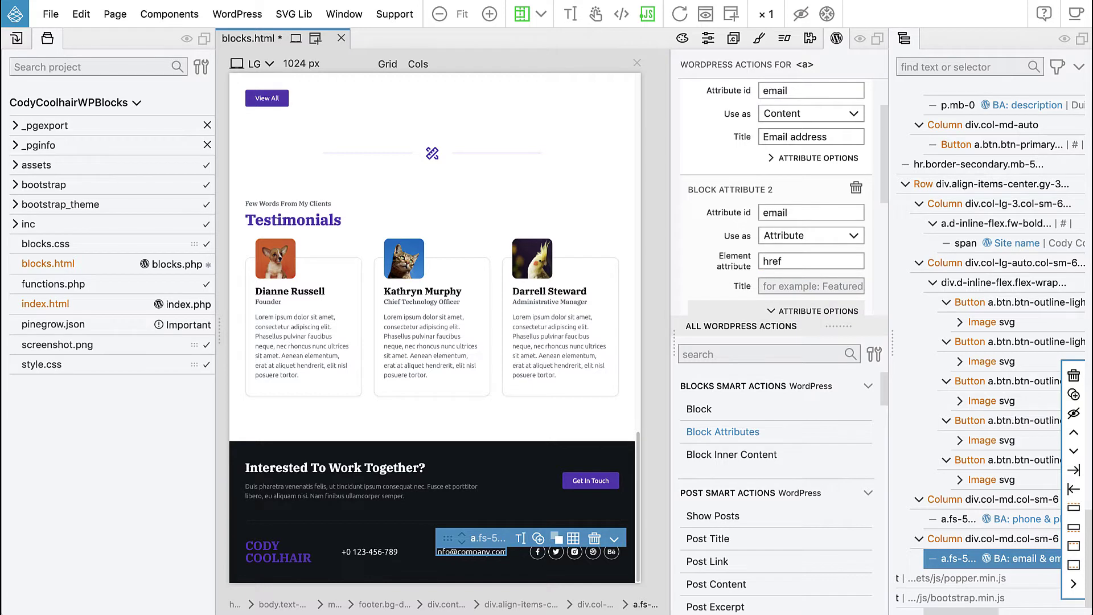
# Define the expression mailto:{{ email }} for the email link's href attribute
pyautogui.scroll(-1, 780, 259)
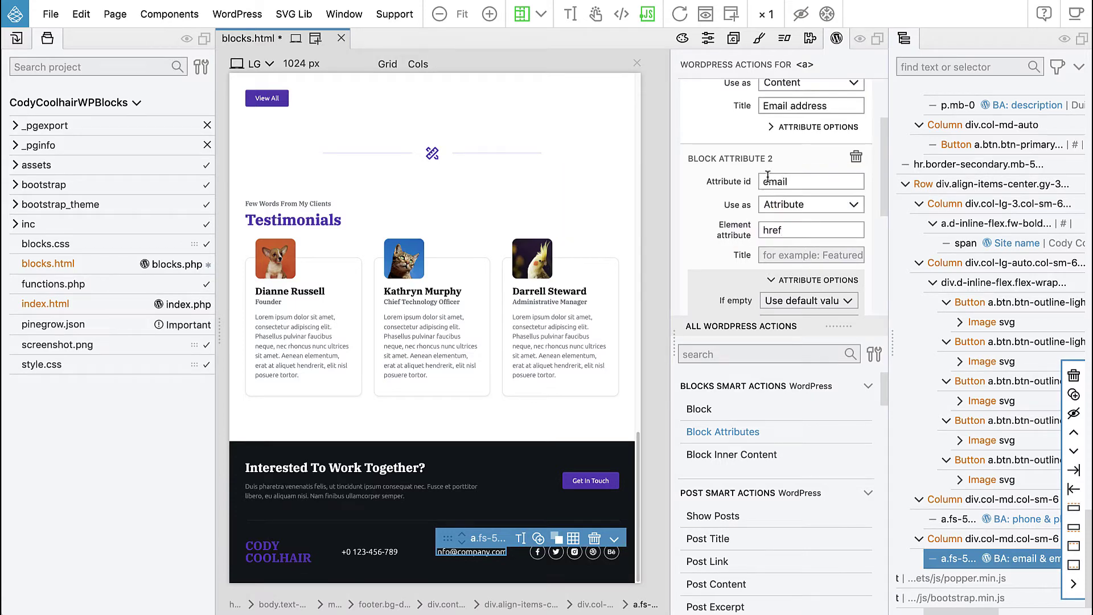
pyautogui.scroll(1, 796, 206)
pyautogui.scroll(3, 796, 206)
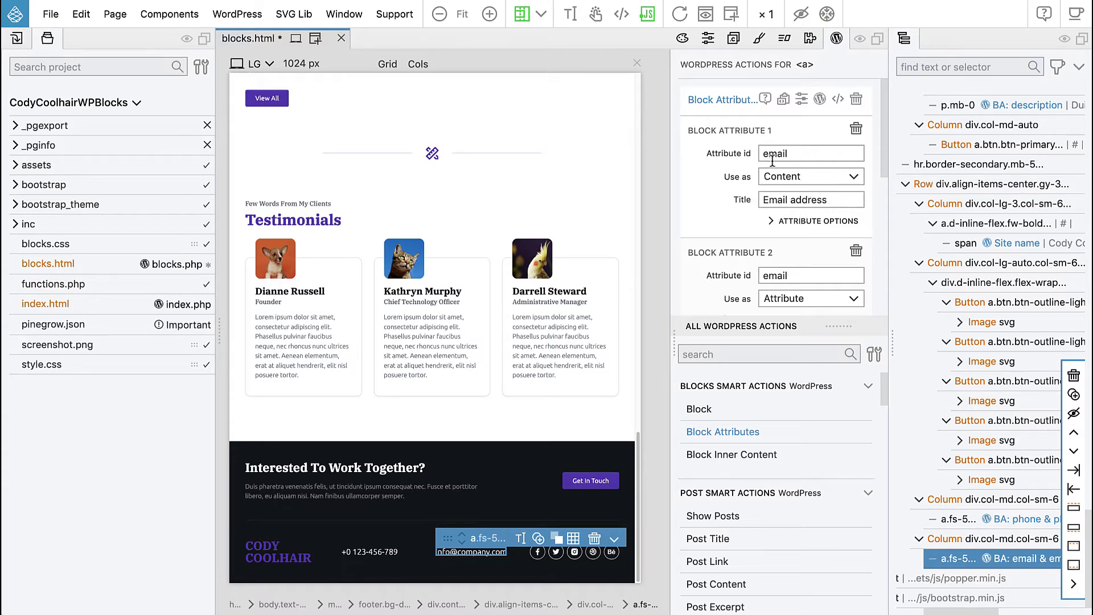
pyautogui.scroll(-12, 779, 159)
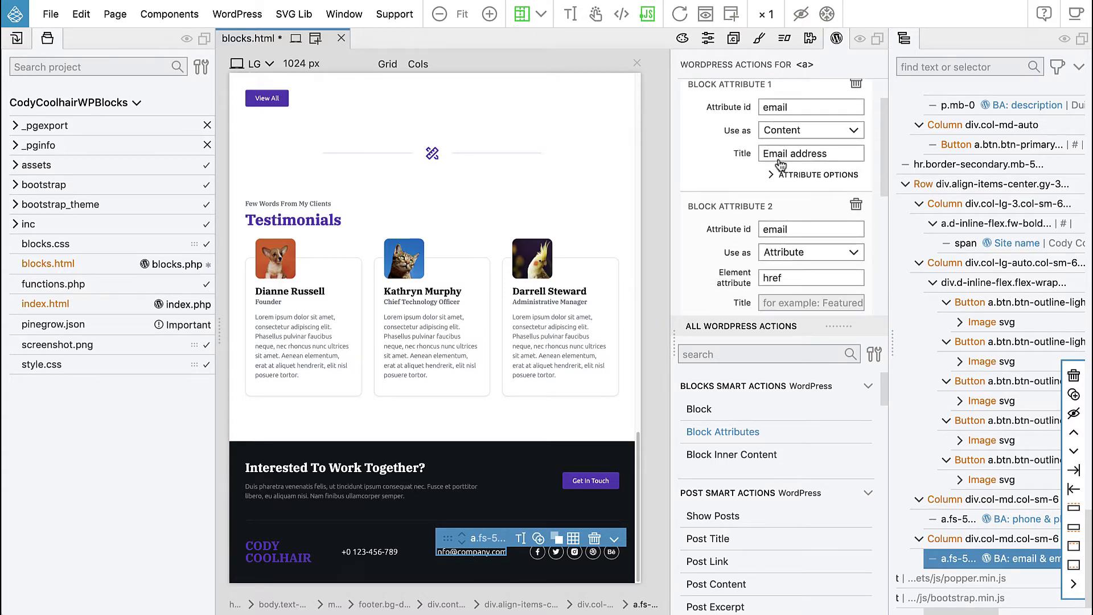
pyautogui.scroll(1, 775, 165)
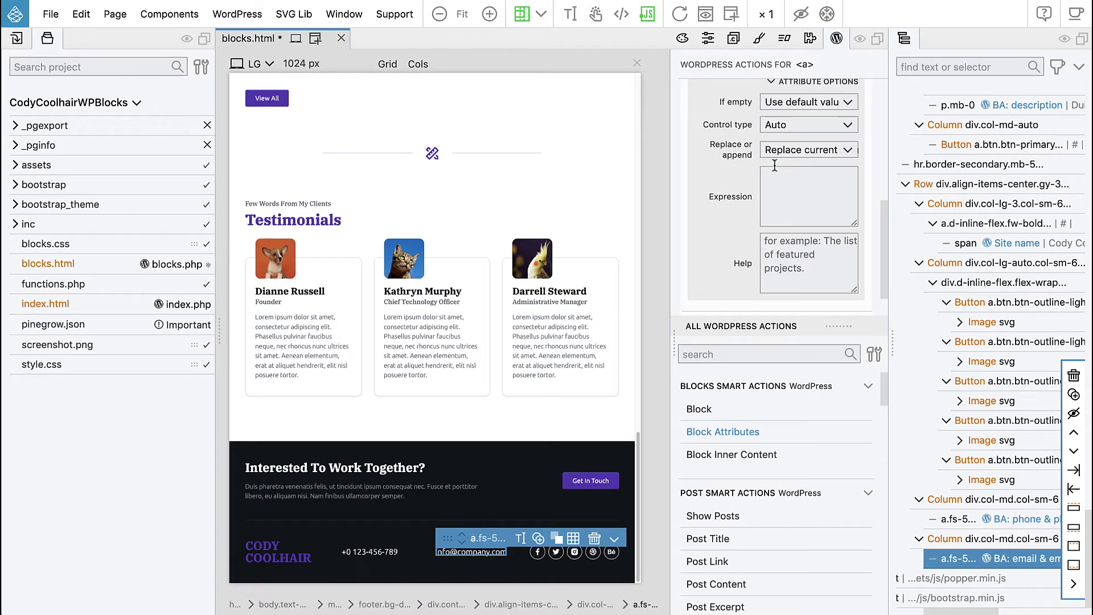
pyautogui.scroll(1, 775, 169)
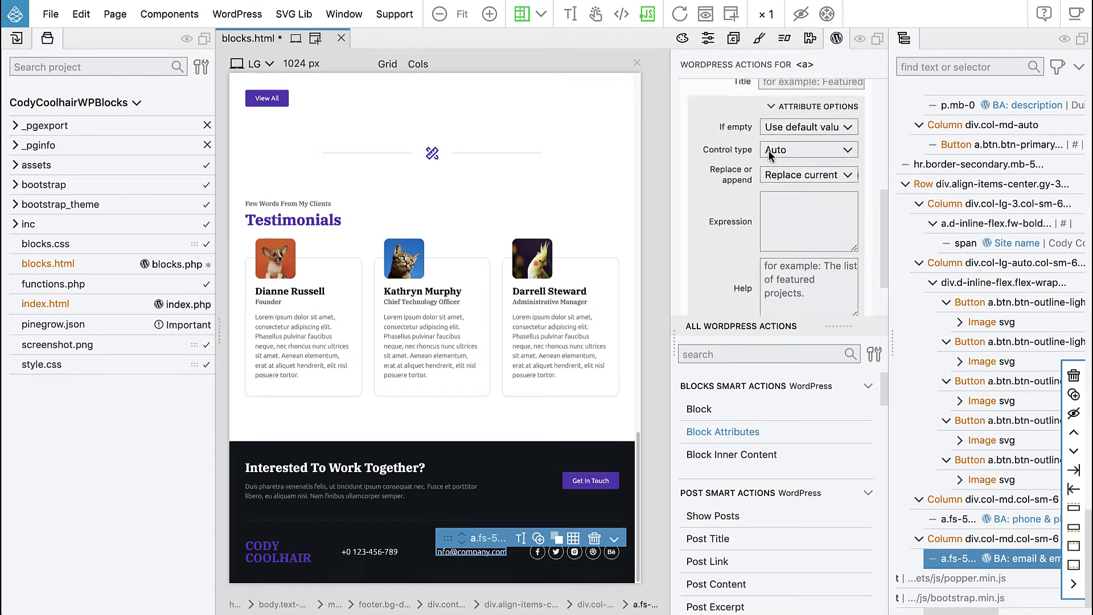
pyautogui.moveTo(739, 153)
pyautogui.scroll(3, 760, 155)
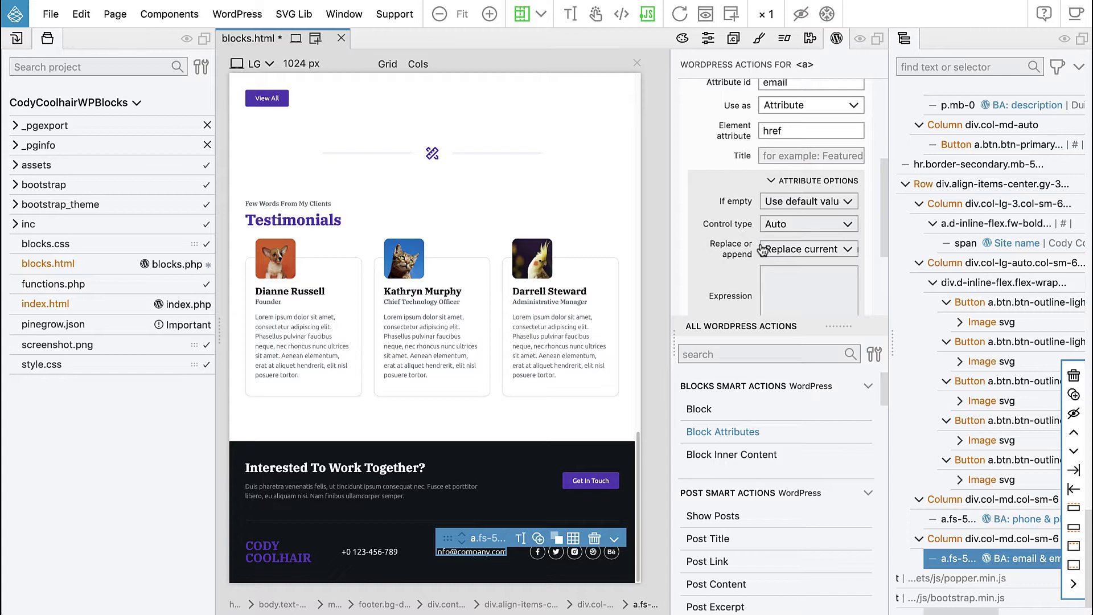
pyautogui.moveTo(746, 248)
pyautogui.moveTo(731, 293)
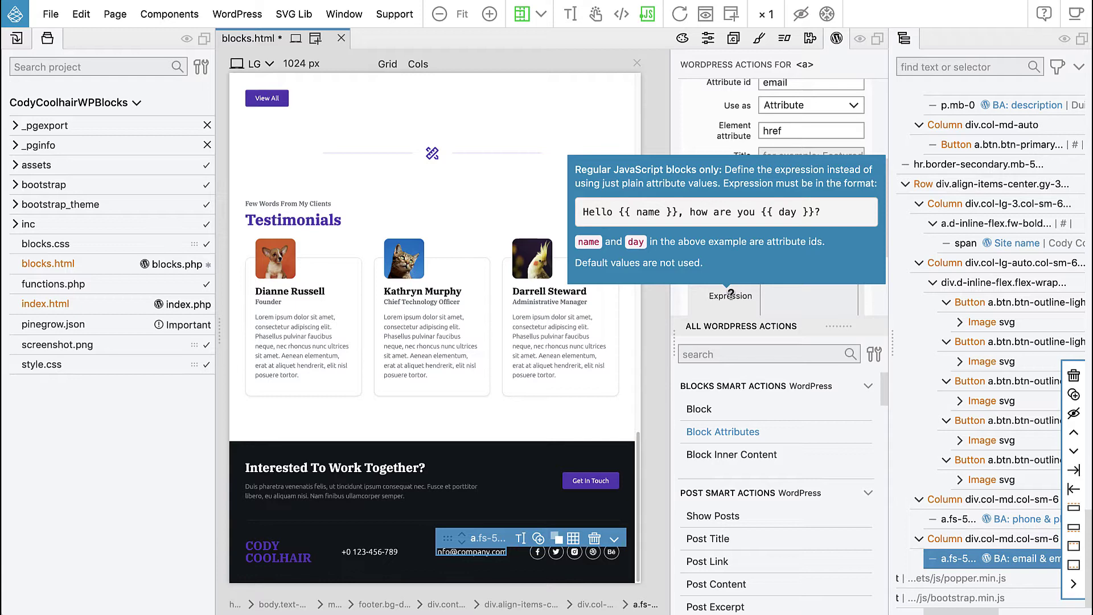
pyautogui.write('mailto')
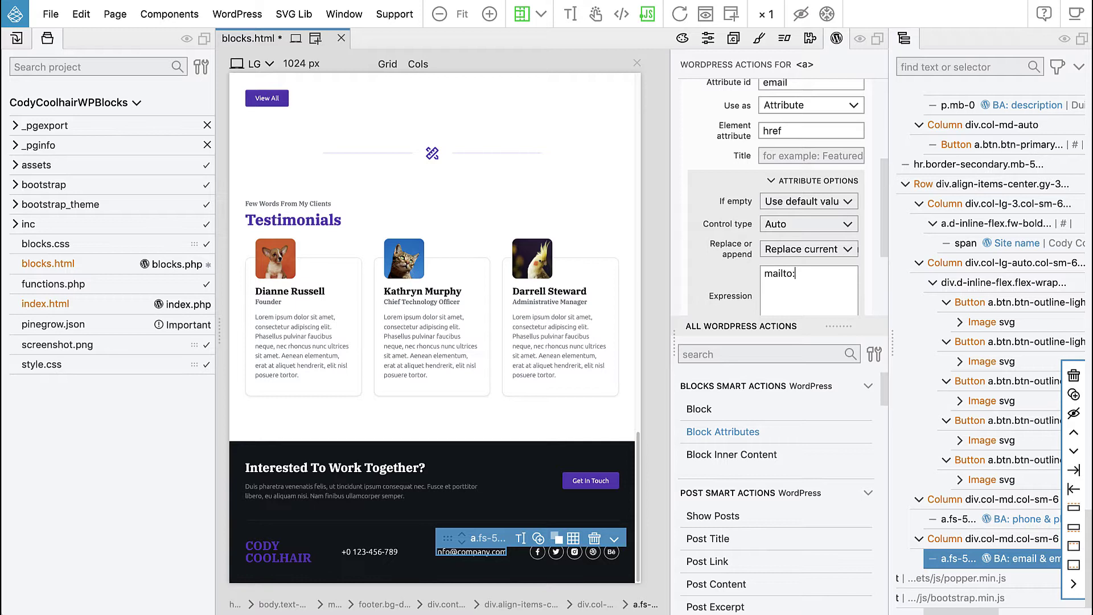
pyautogui.write(':{{ email }}')
# Review the email link's two block attributes and the mailto expression that reuses the email id
pyautogui.scroll(2, 777, 230)
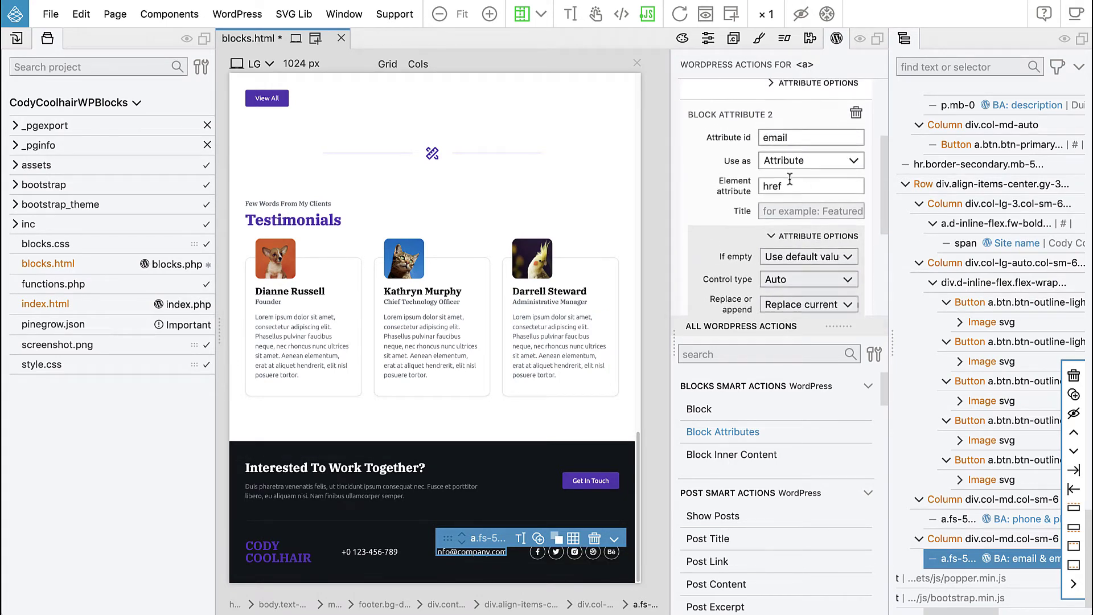
pyautogui.scroll(5, 790, 191)
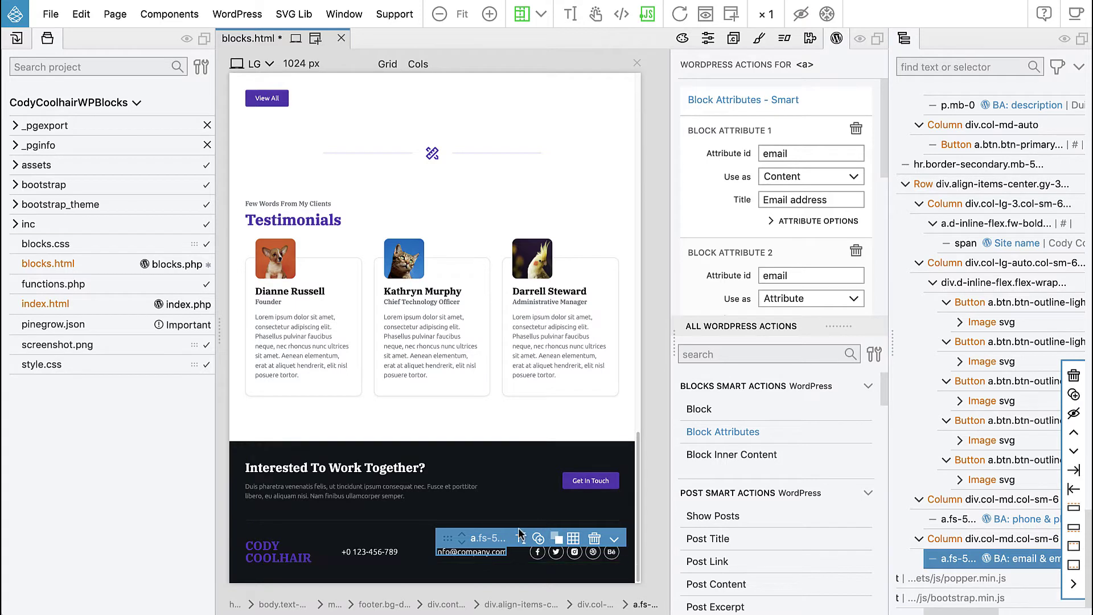
pyautogui.scroll(-3, 769, 243)
pyautogui.scroll(-9, 768, 255)
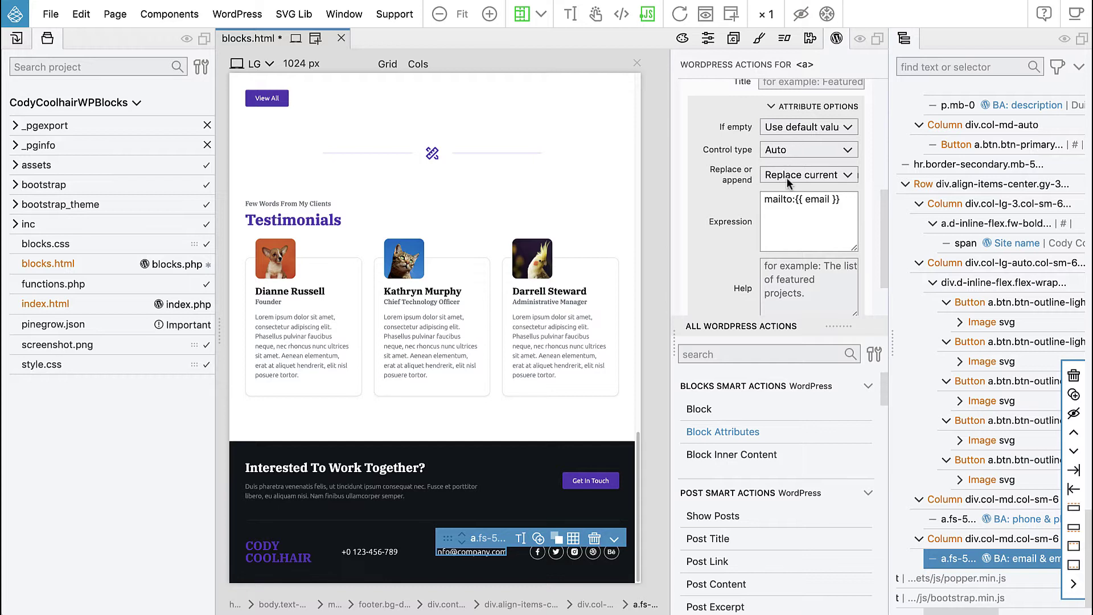
pyautogui.moveTo(794, 200); pyautogui.dragTo(764, 200)
pyautogui.click(773, 224)
pyautogui.click(792, 201)
pyautogui.doubleClick(791, 200)
pyautogui.click(794, 213)
# Add a Block Attributes action to the footer's Get In Touch button with id "button", used as Link, titled "Button link"
pyautogui.click(590, 480)
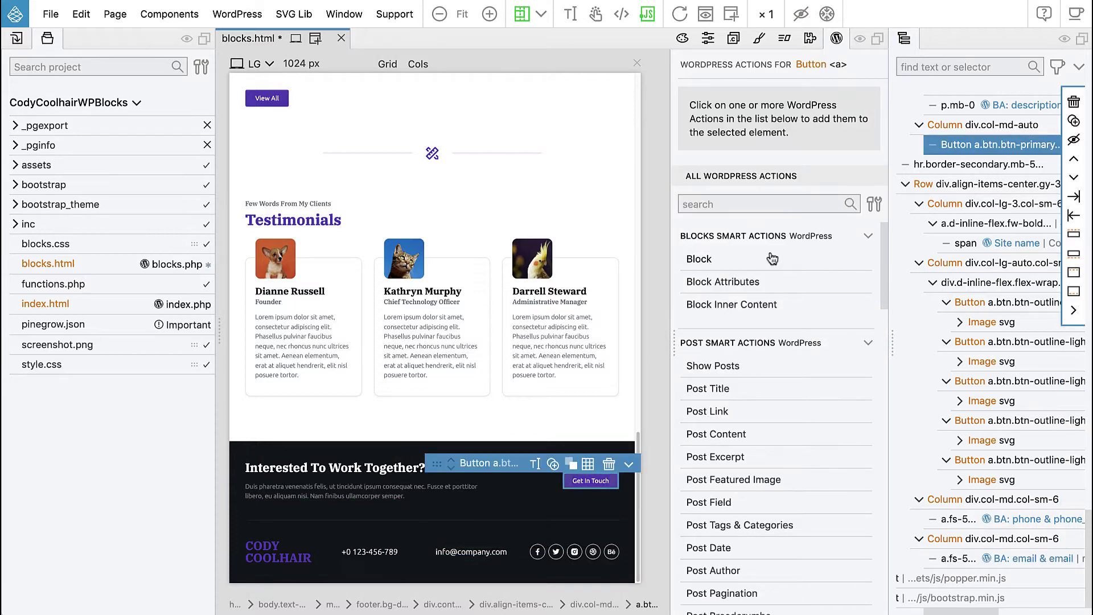
pyautogui.click(752, 283)
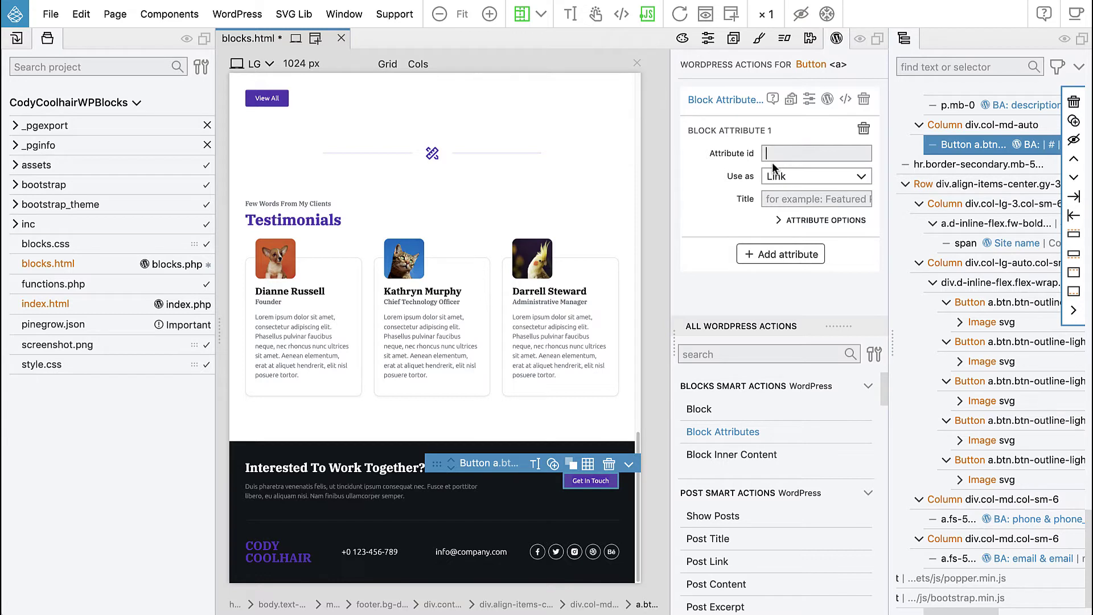
pyautogui.write('button')
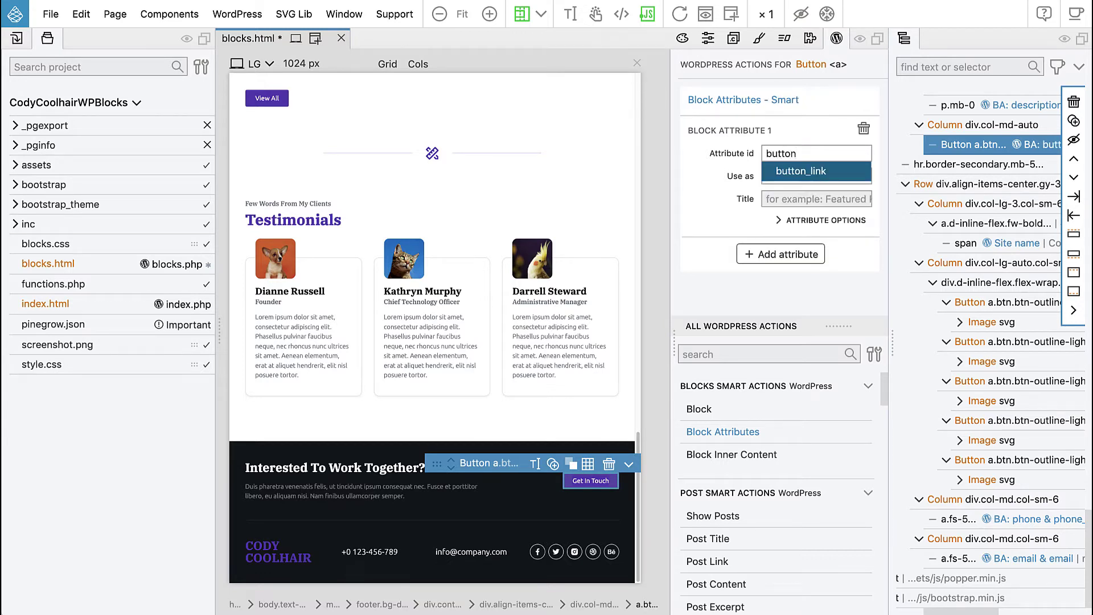
pyautogui.click(771, 200)
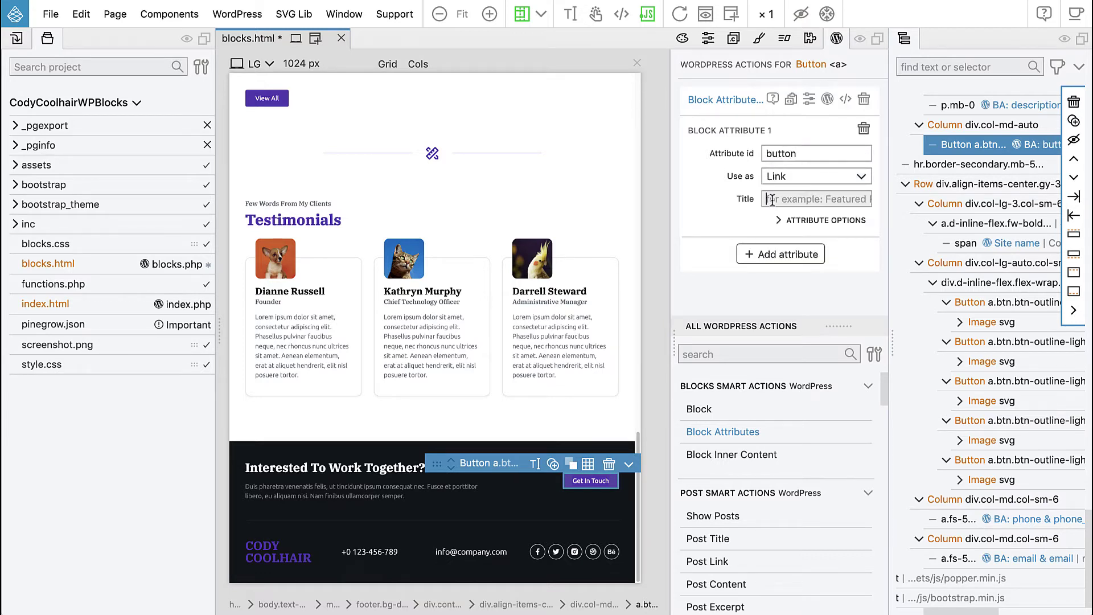
pyautogui.write('Button ')
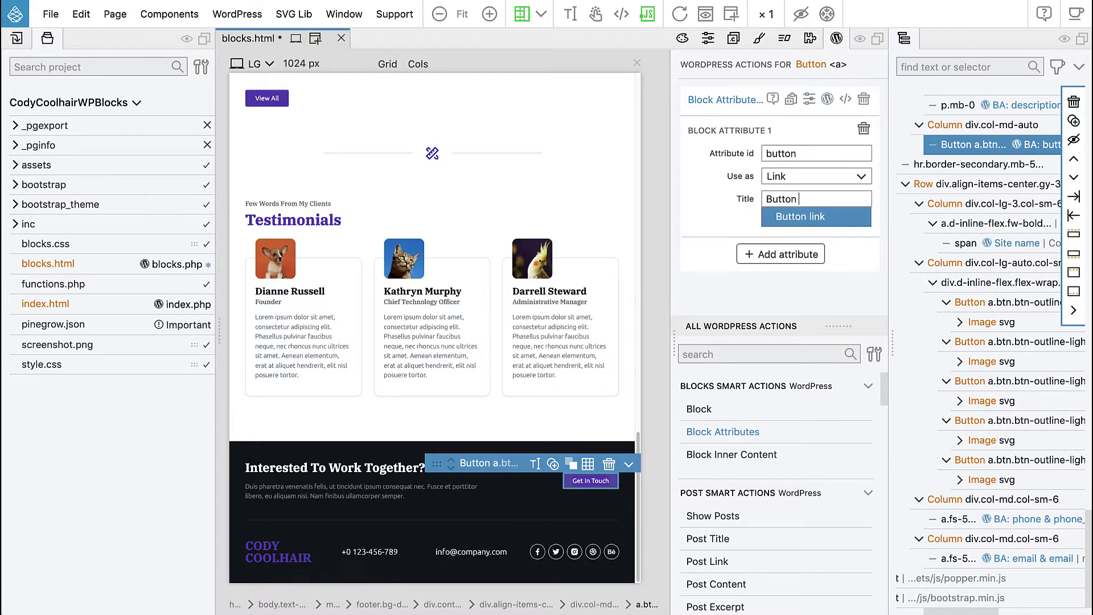
pyautogui.write('link')
pyautogui.click(795, 218)
# Add a second block attribute to the Get In Touch button with id "button_label", used as Content, titled "Button label"
pyautogui.click(783, 253)
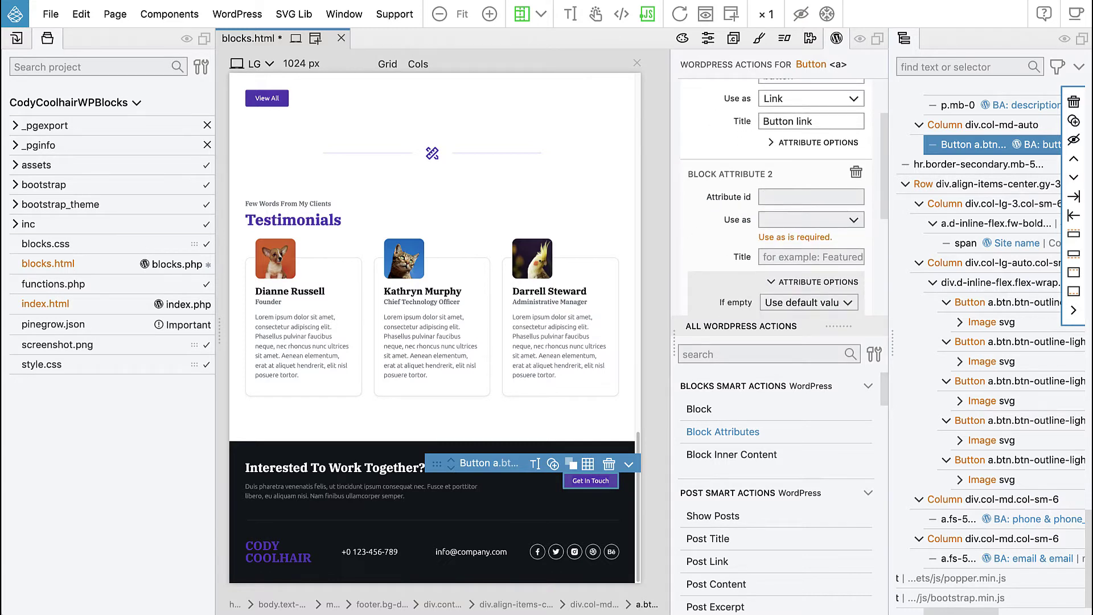
pyautogui.click(812, 197)
pyautogui.write('butt')
pyautogui.click(800, 215)
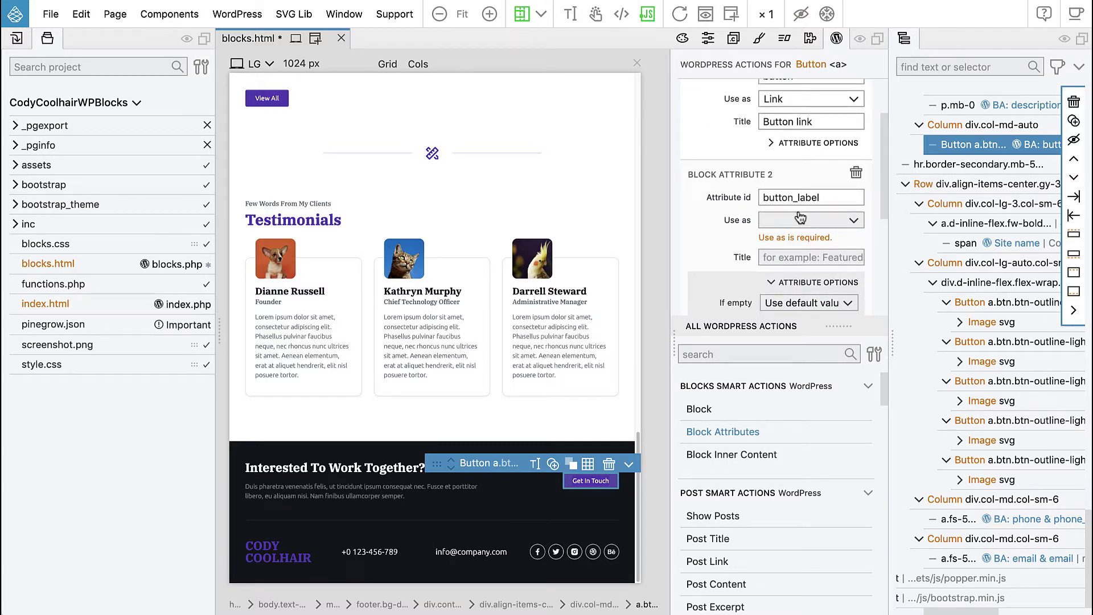
pyautogui.click(794, 221)
pyautogui.click(791, 238)
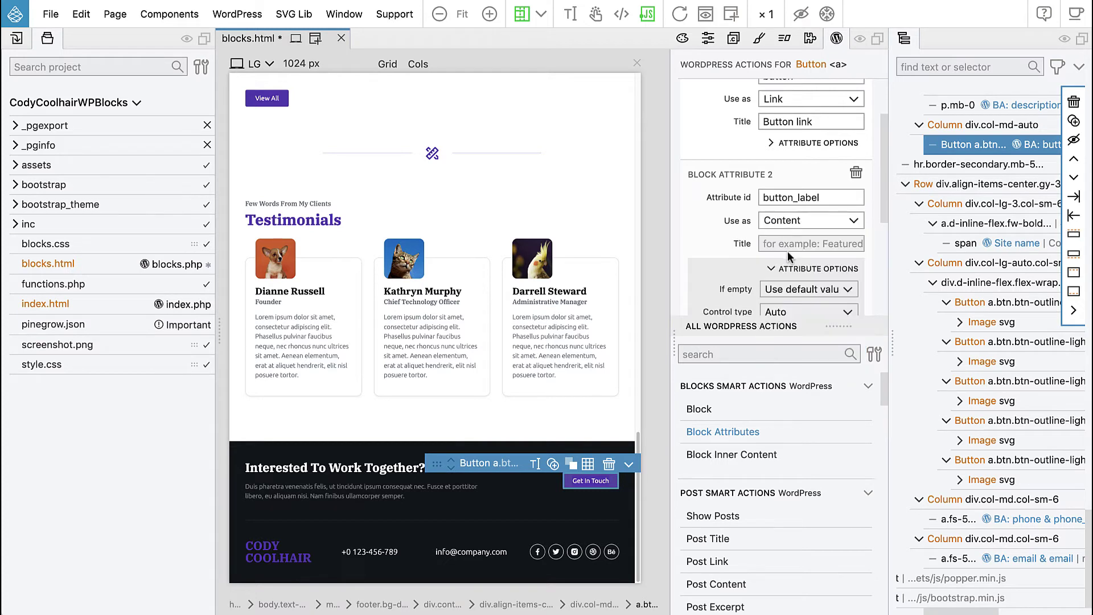
pyautogui.write('Button')
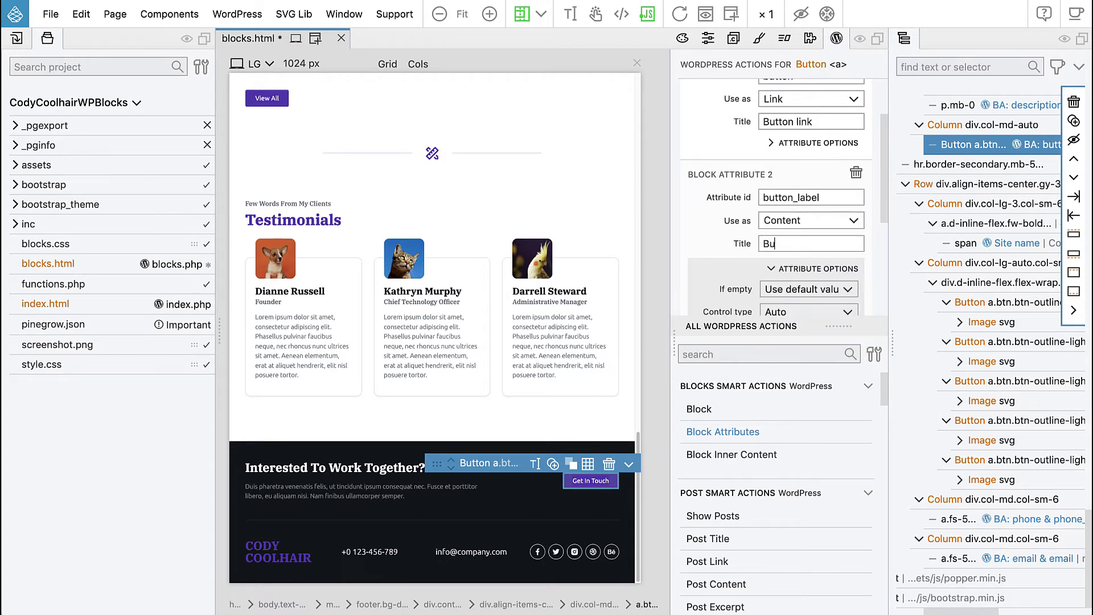
pyautogui.click(796, 267)
# Set the button link attribute to remove the element if it is empty
pyautogui.scroll(3, 734, 256)
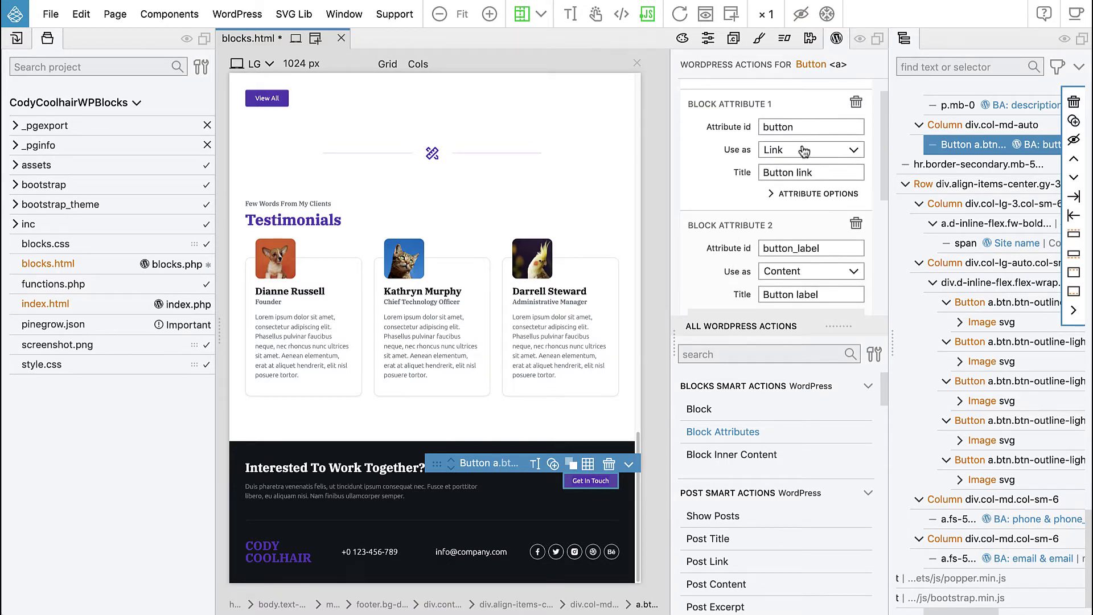
pyautogui.click(804, 195)
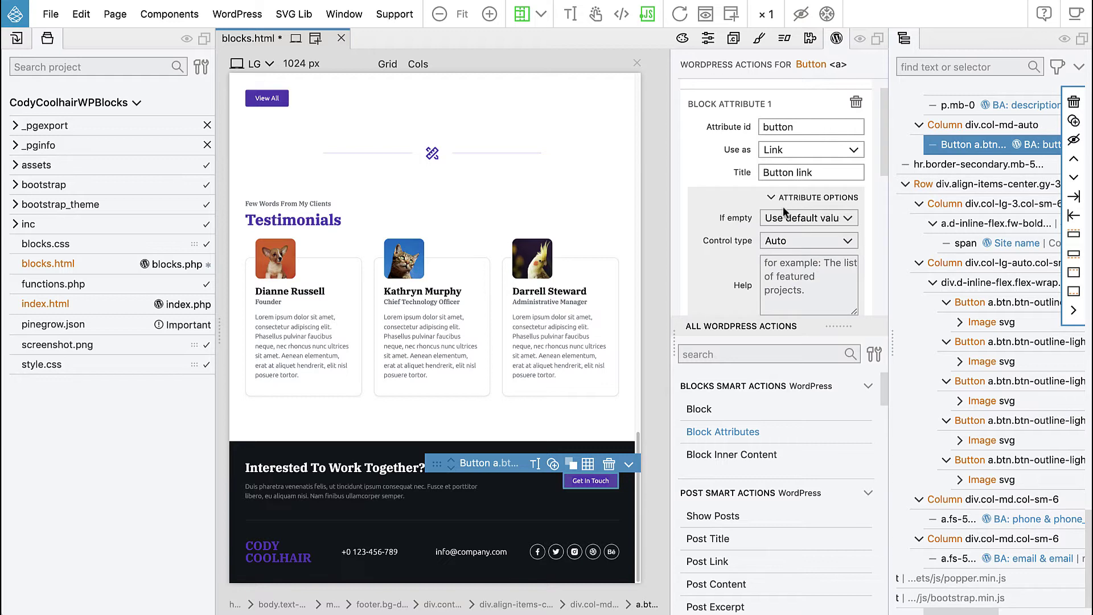
pyautogui.click(781, 221)
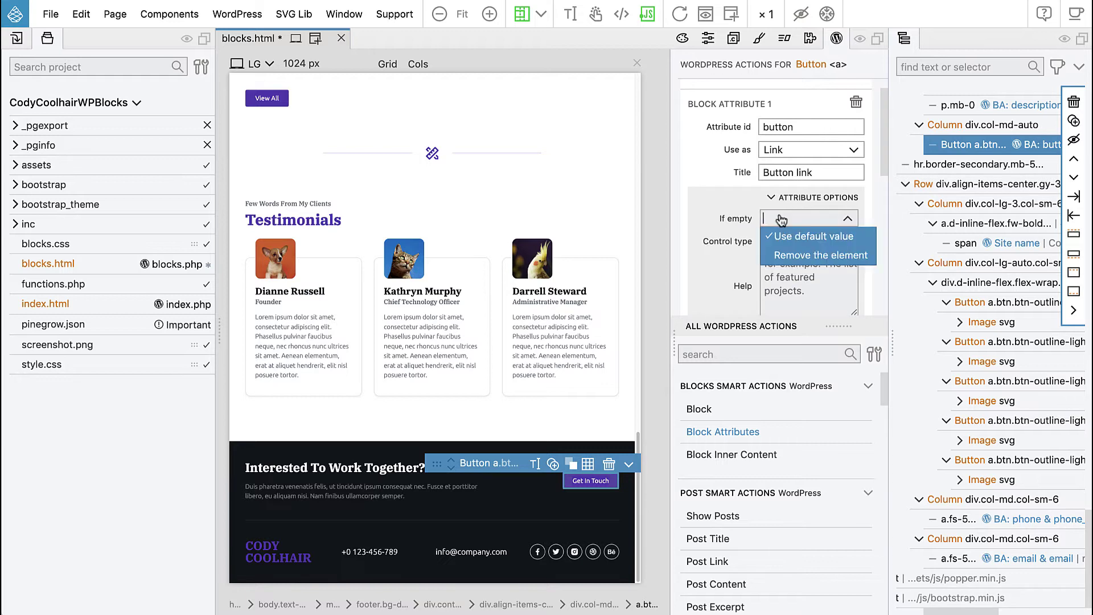
pyautogui.click(798, 252)
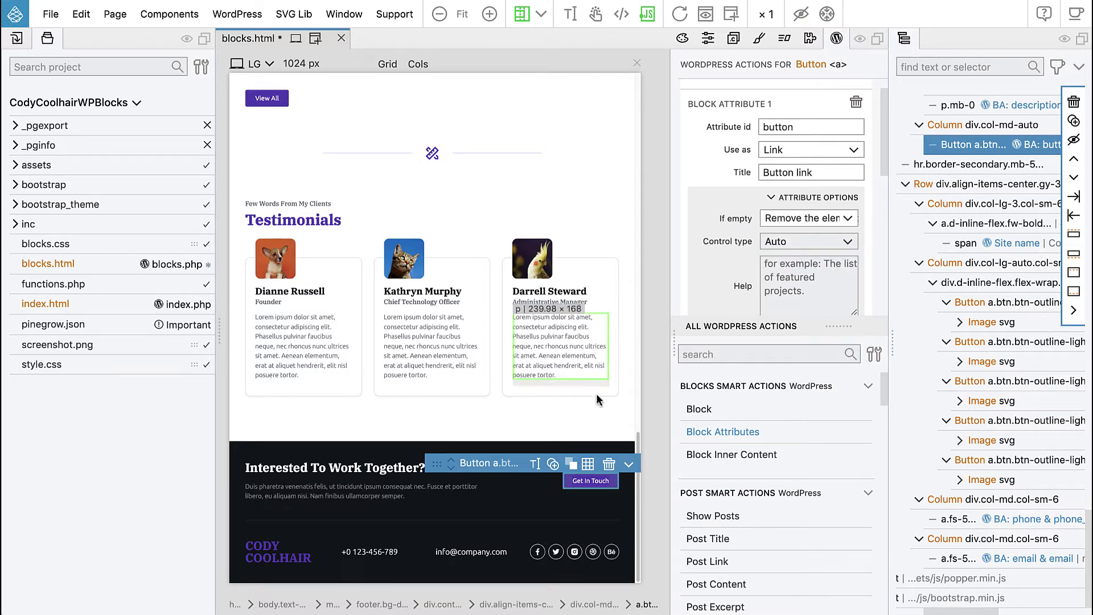
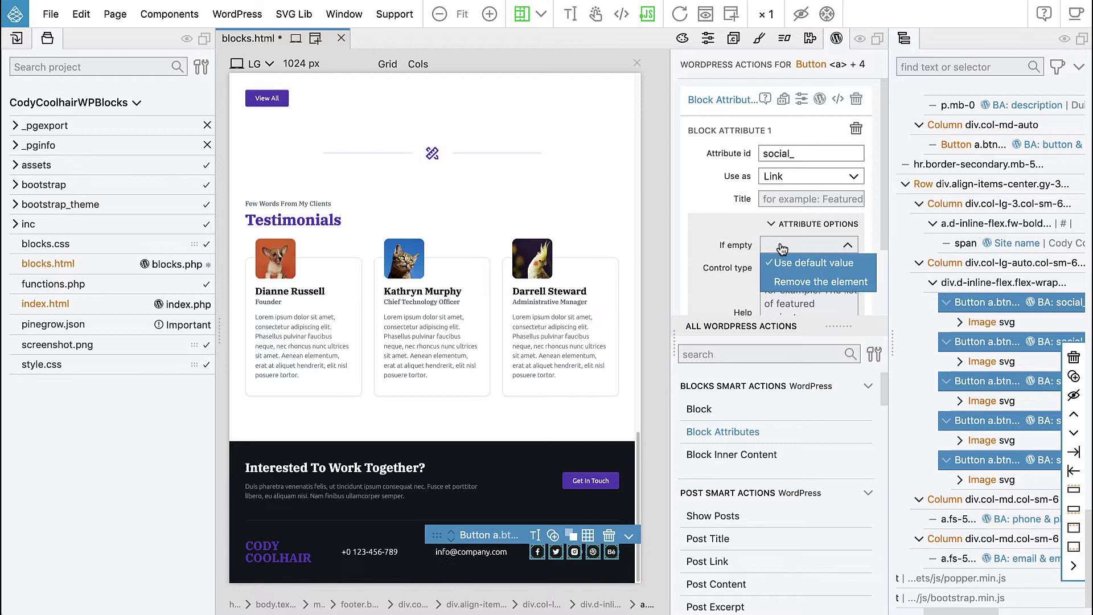
# Set all five footer social buttons to Remove the element if empty, and give the Facebook button the id "social_fb" and title "Facebook"
pyautogui.click(789, 282)
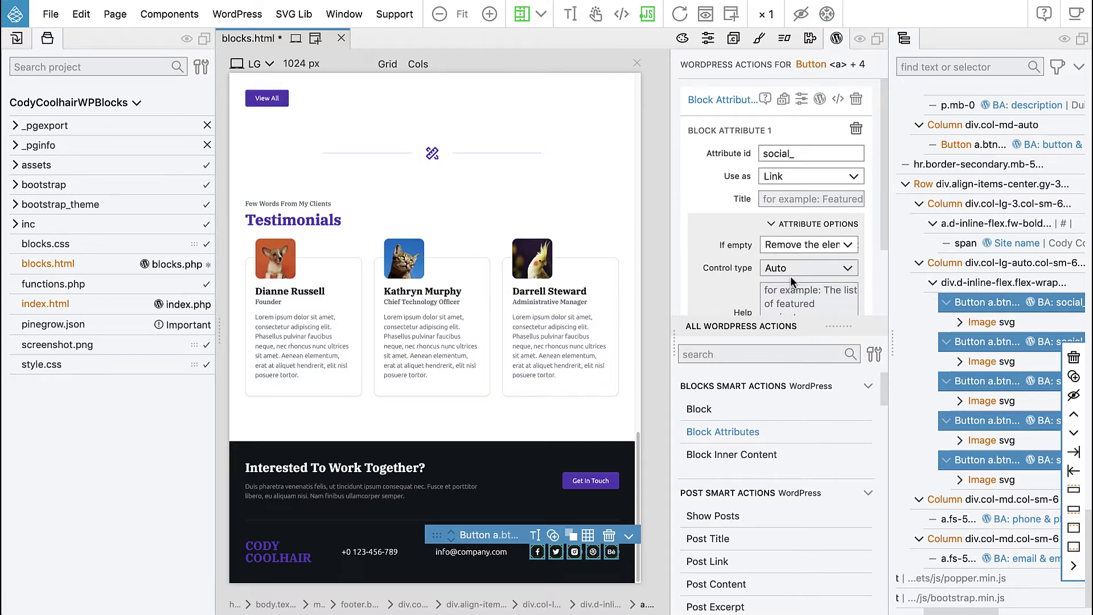
pyautogui.click(960, 303)
pyautogui.click(826, 155)
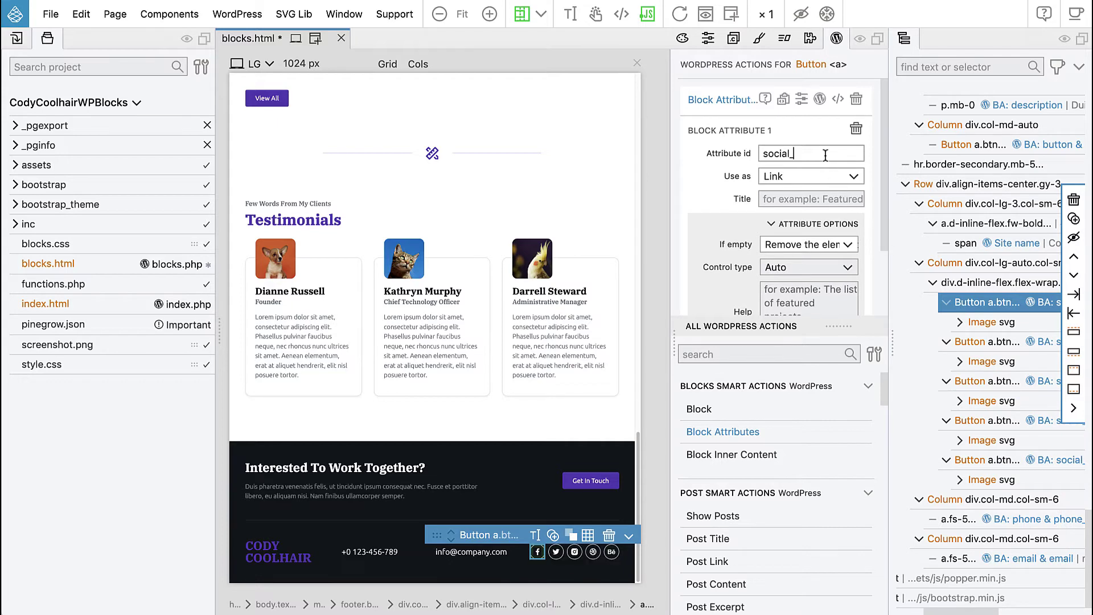
pyautogui.write('fb')
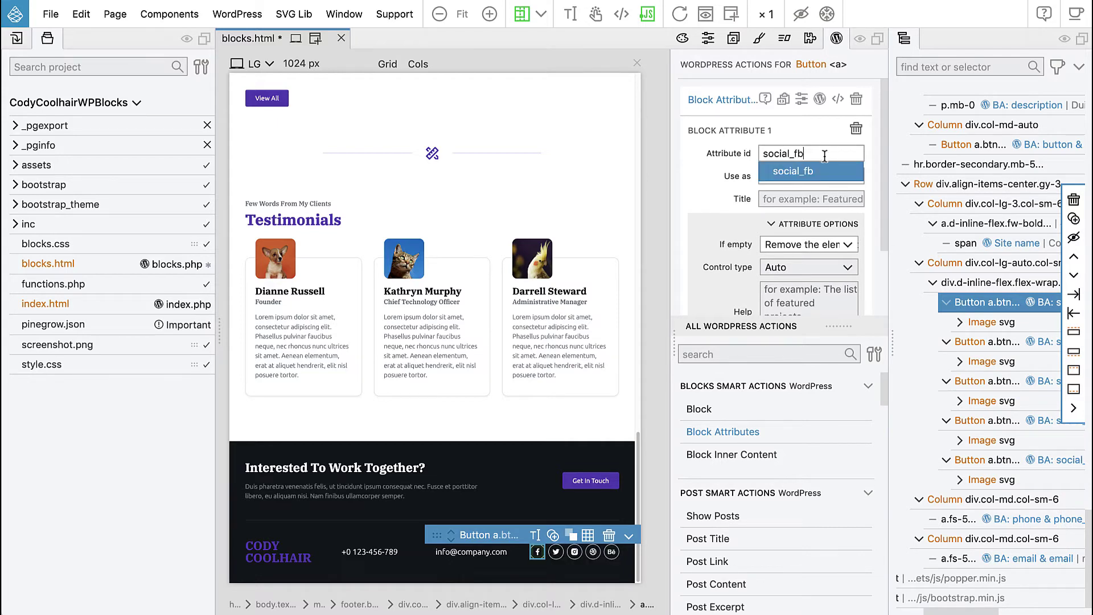
pyautogui.click(798, 199)
pyautogui.write('Facebook')
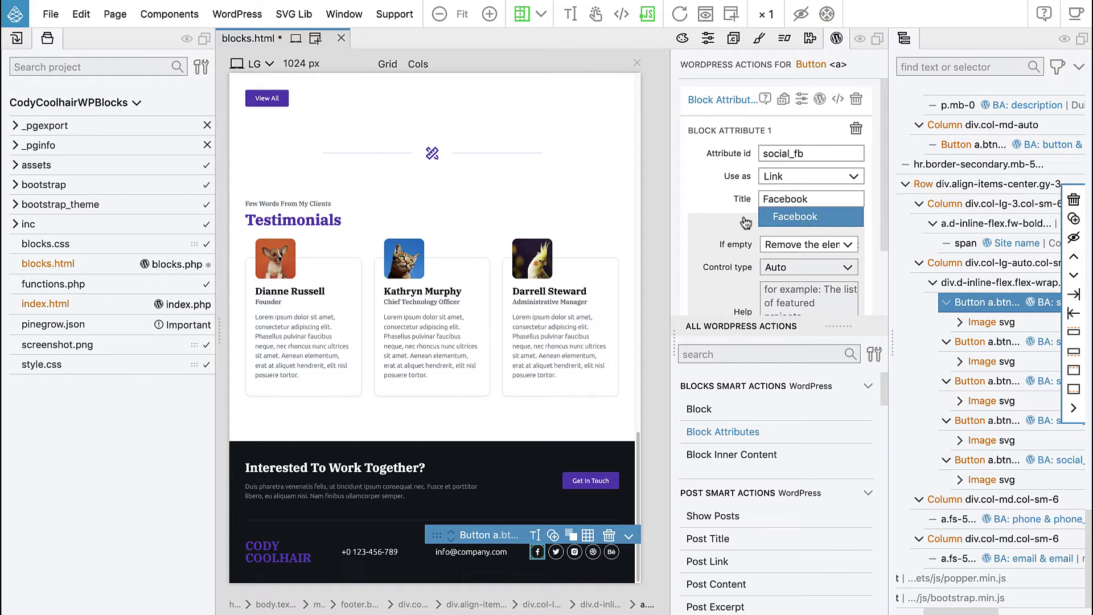
pyautogui.click(702, 202)
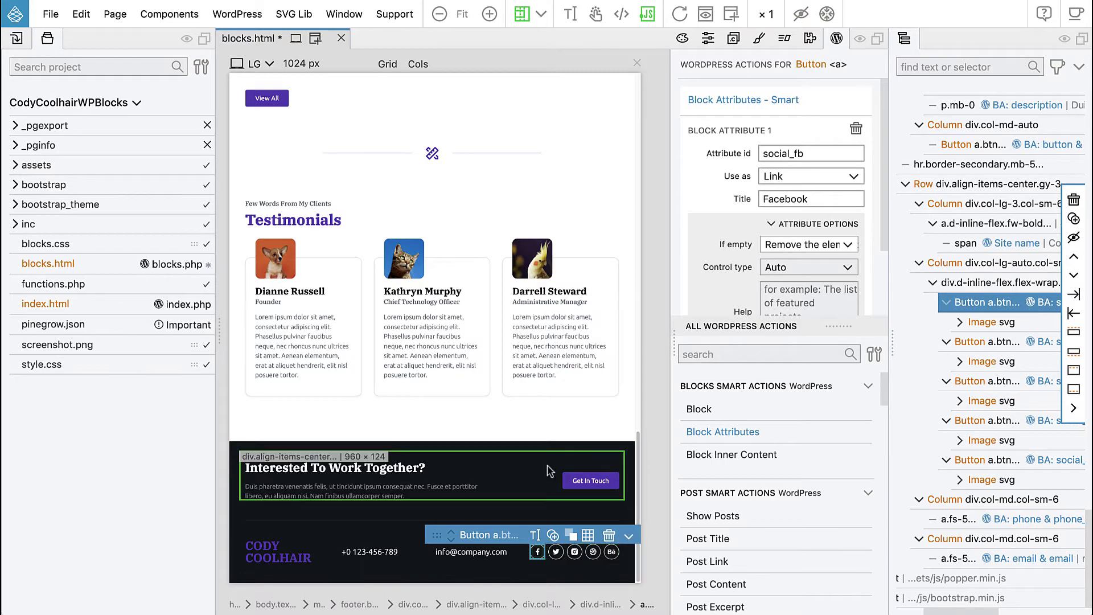
pyautogui.scroll(15, 544, 470)
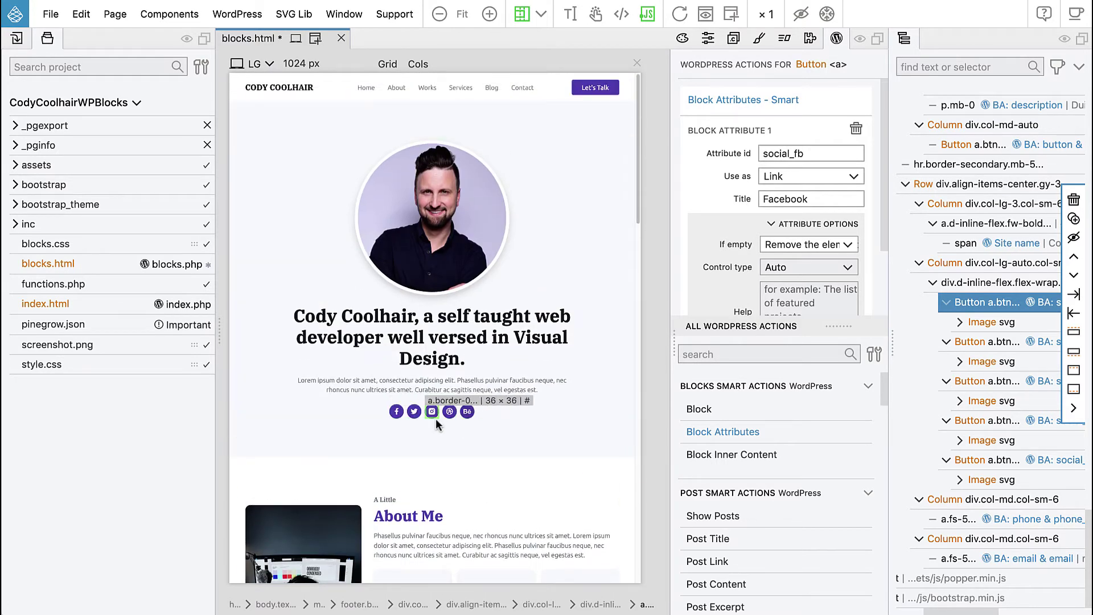
pyautogui.scroll(-15, 436, 412)
pyautogui.scroll(-2, 446, 433)
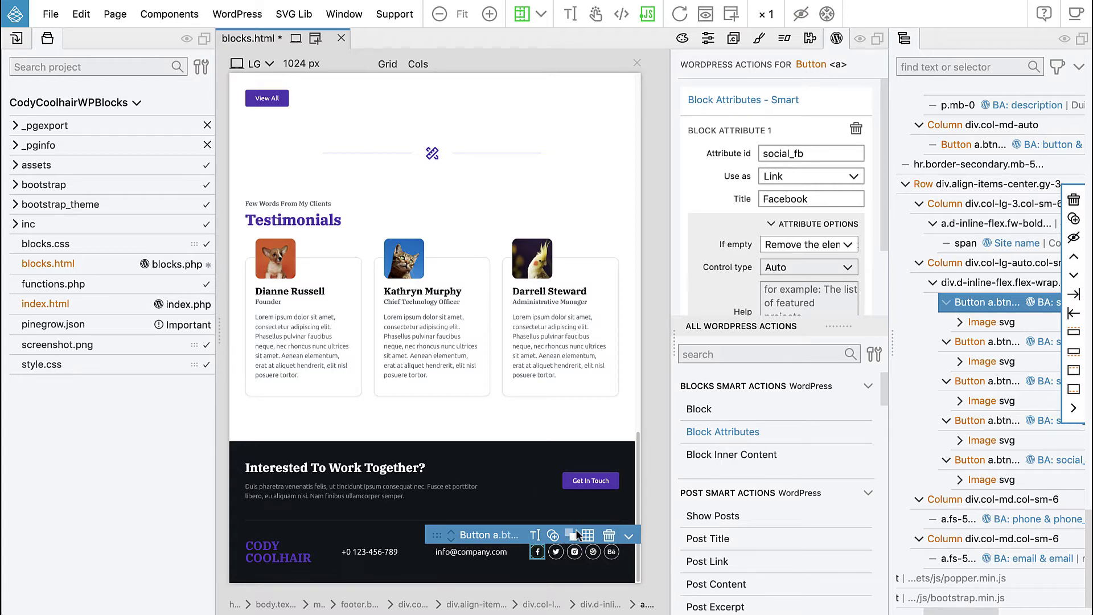
# Complete the footer Twitter button's block attribute id as "social_twitter" and title it "Twitter"
pyautogui.click(985, 341)
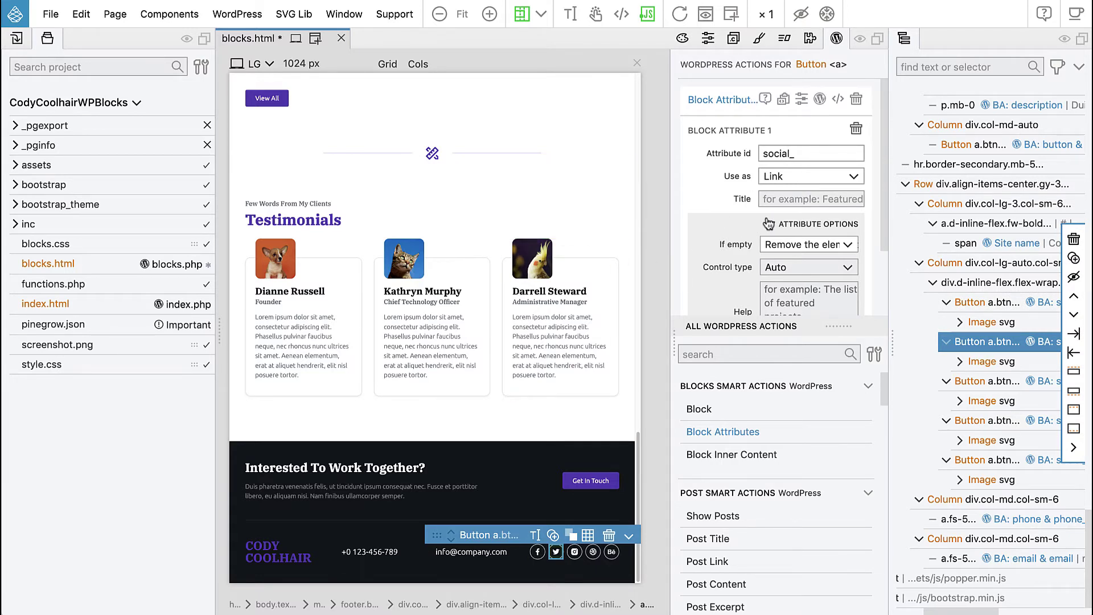
pyautogui.write('twitter')
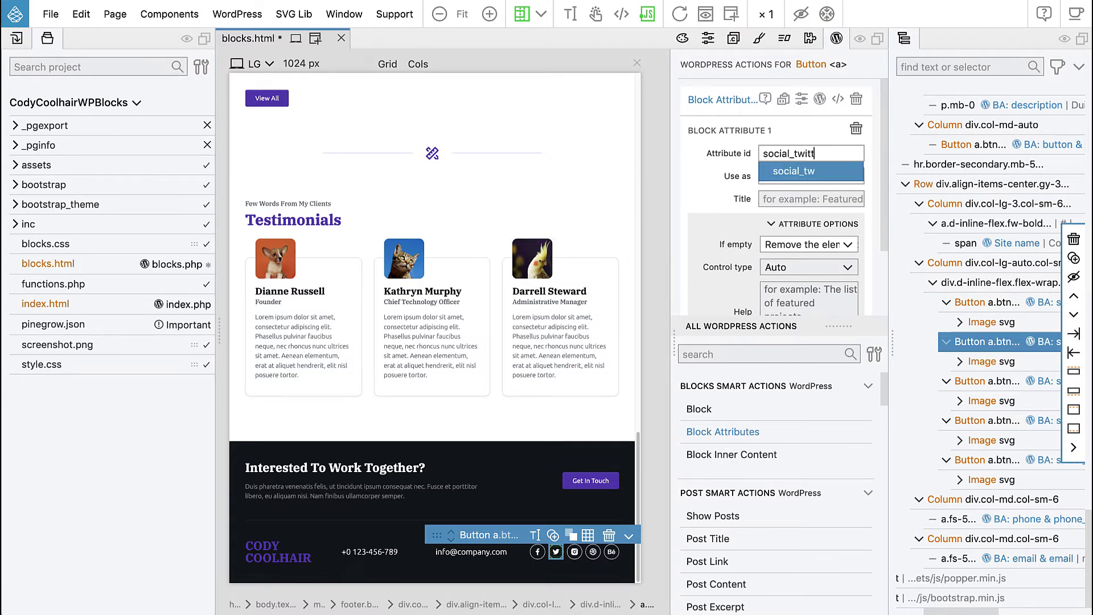
pyautogui.click(782, 199)
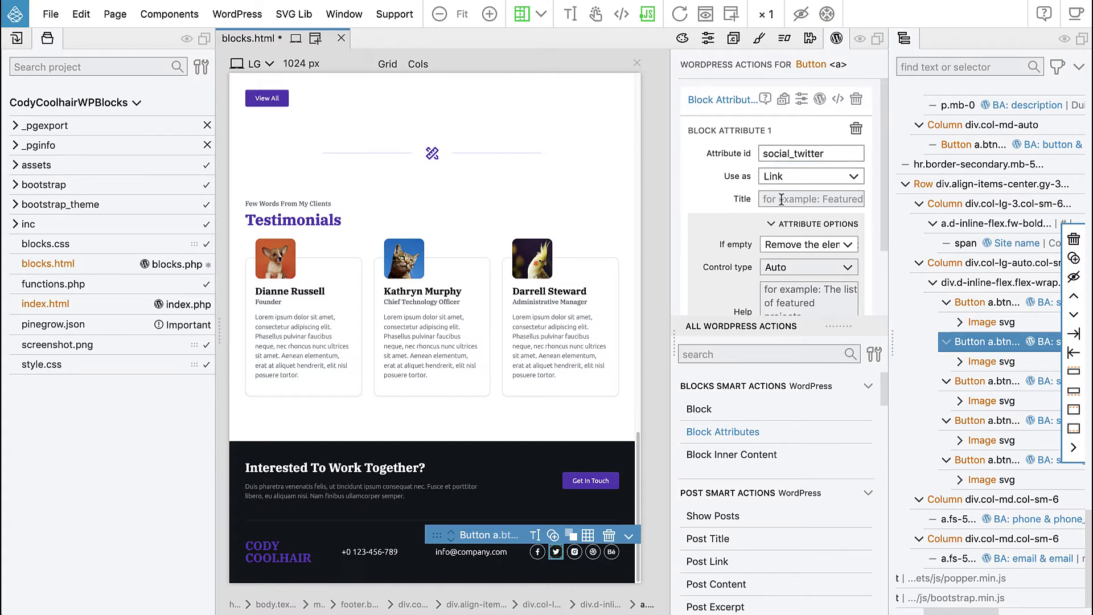
pyautogui.write('Twitter')
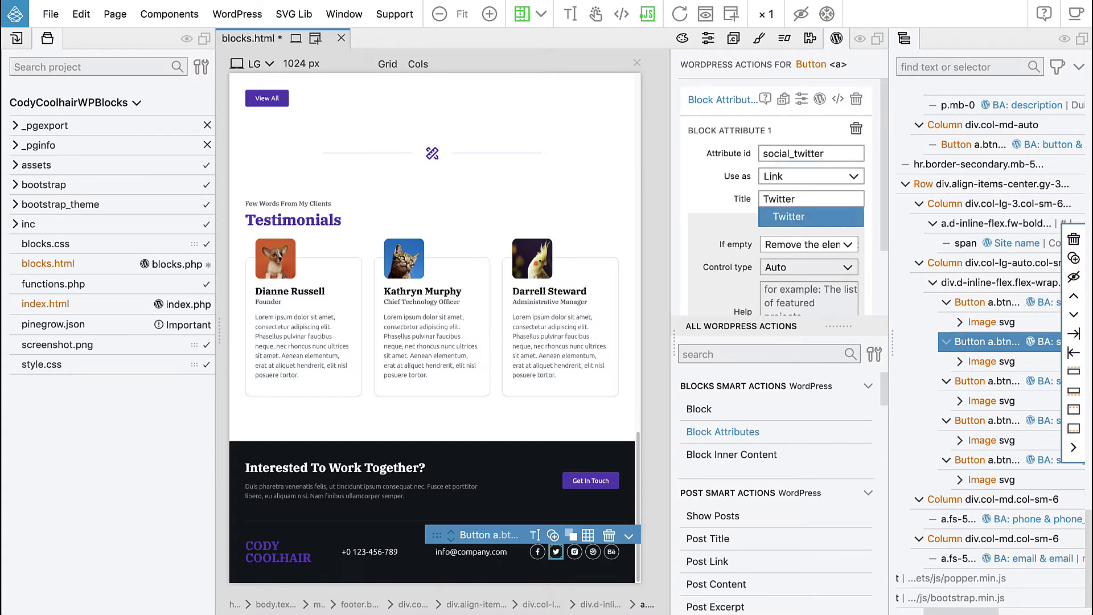
# Complete the footer Instagram button's block attribute id as "social_ig" and title it "Instagram"
pyautogui.click(988, 384)
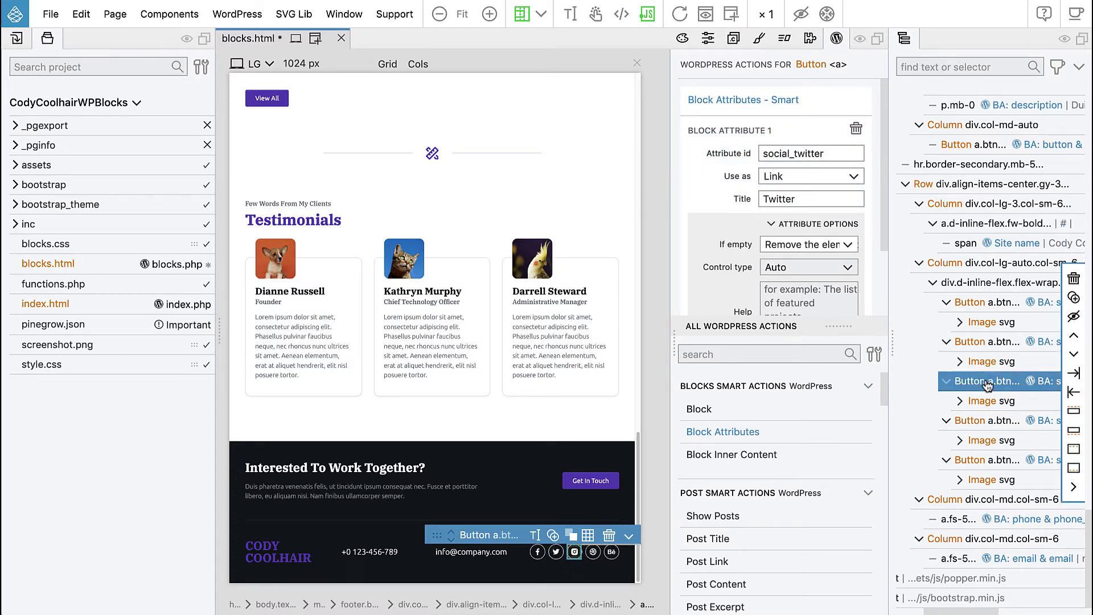
pyautogui.click(824, 154)
pyautogui.write('ig')
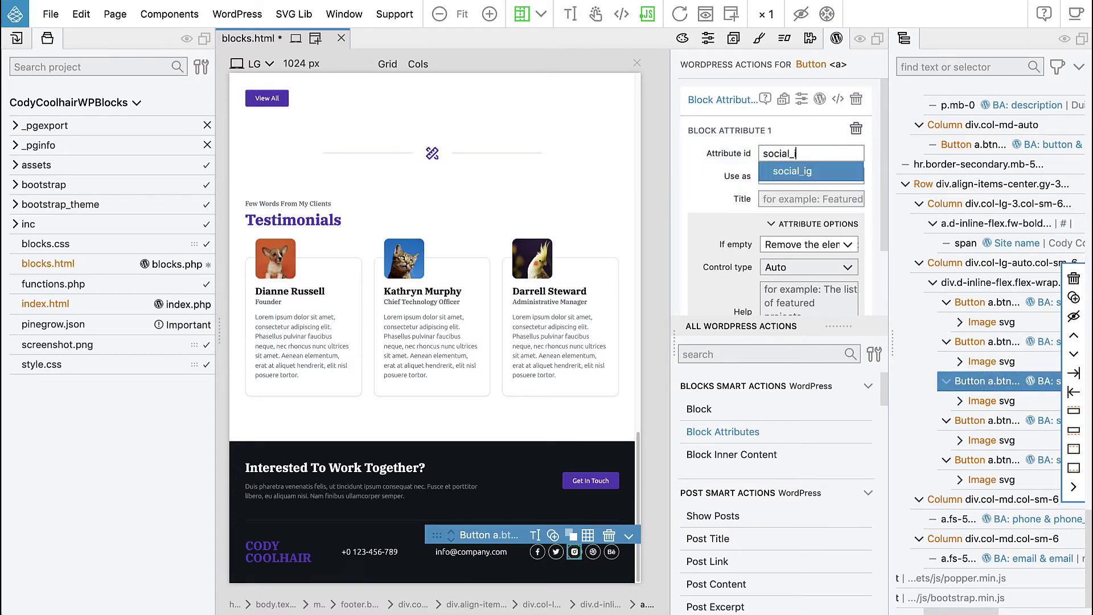
pyautogui.click(789, 199)
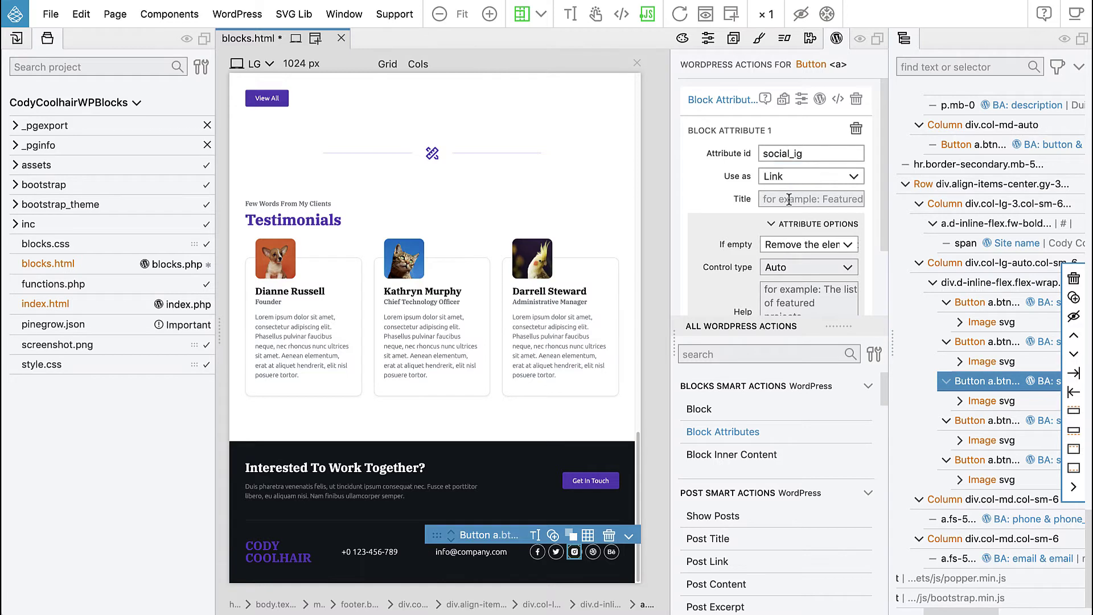
pyautogui.write('Instagra')
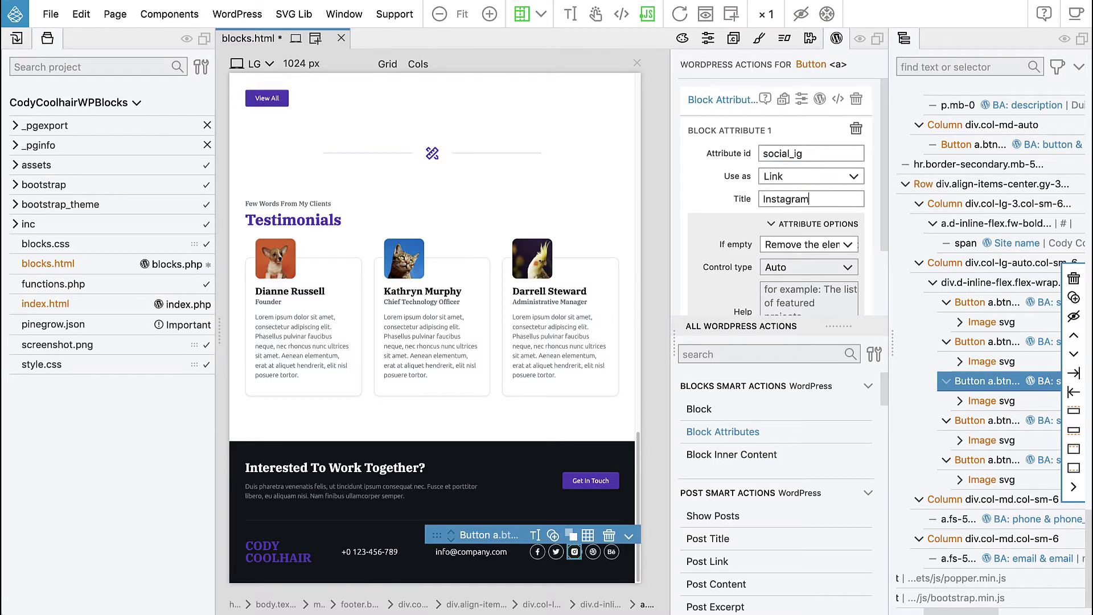
pyautogui.write('m')
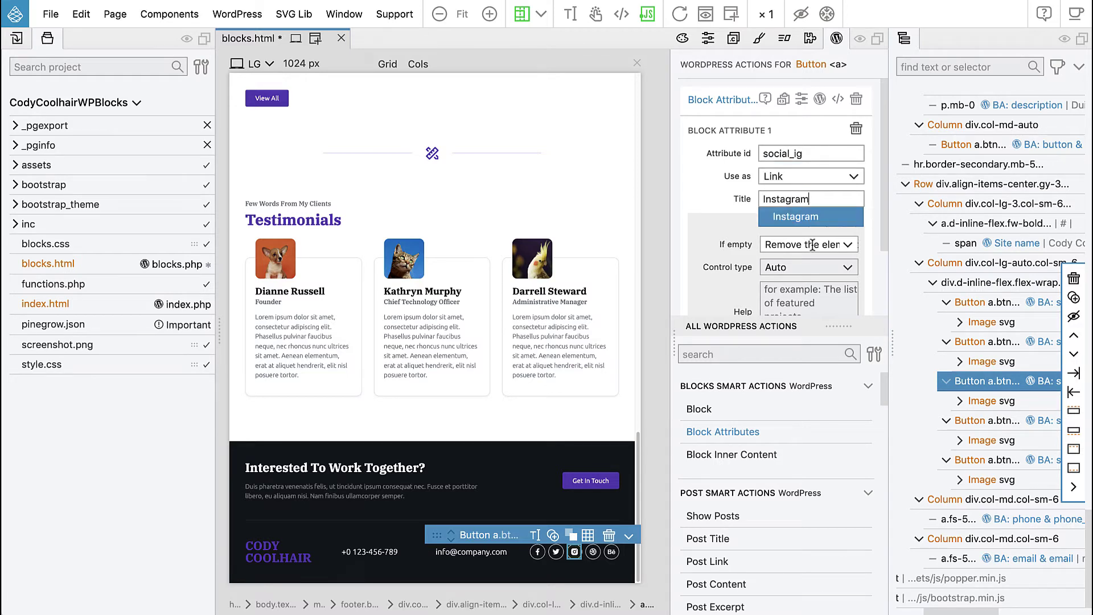
# Complete the block attribute id of the footer's ball-icon social button as "social_ball" and title it "Ball link"
pyautogui.click(988, 421)
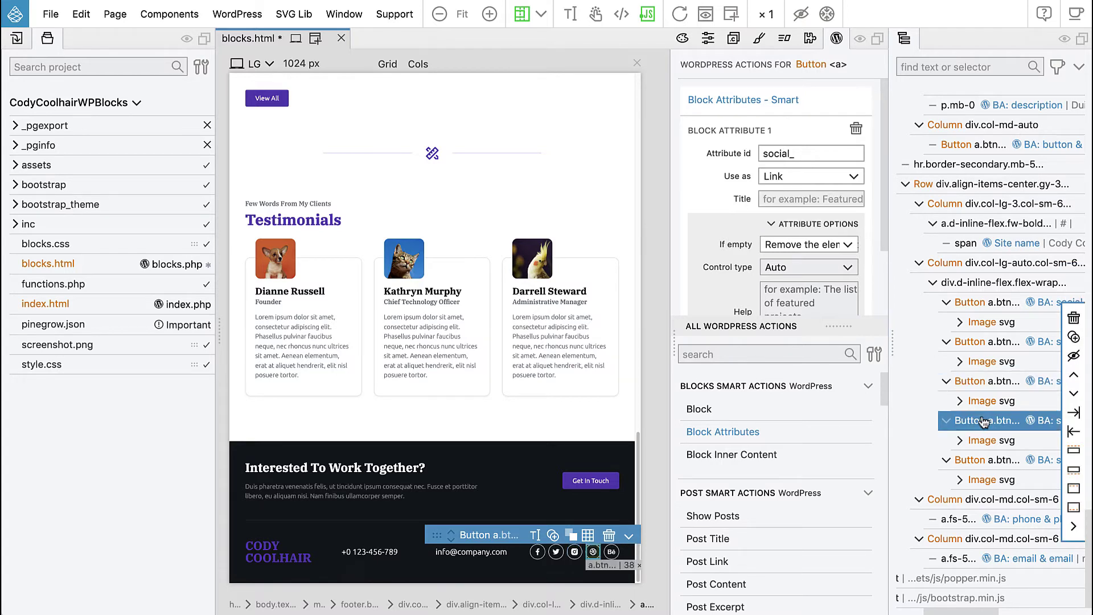
pyautogui.click(815, 153)
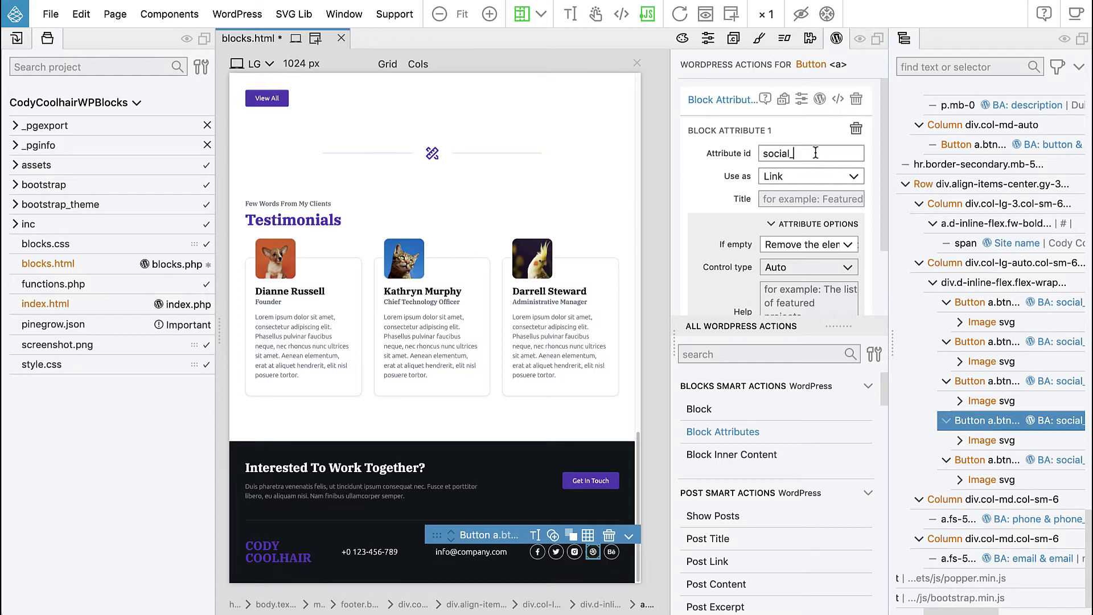
pyautogui.write('ball')
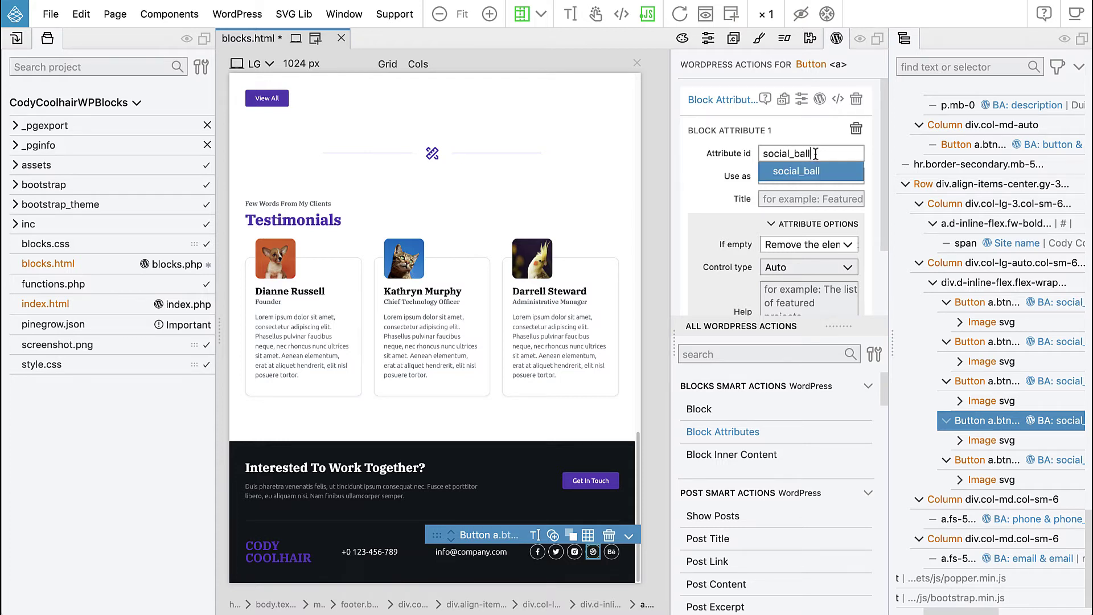
pyautogui.click(782, 197)
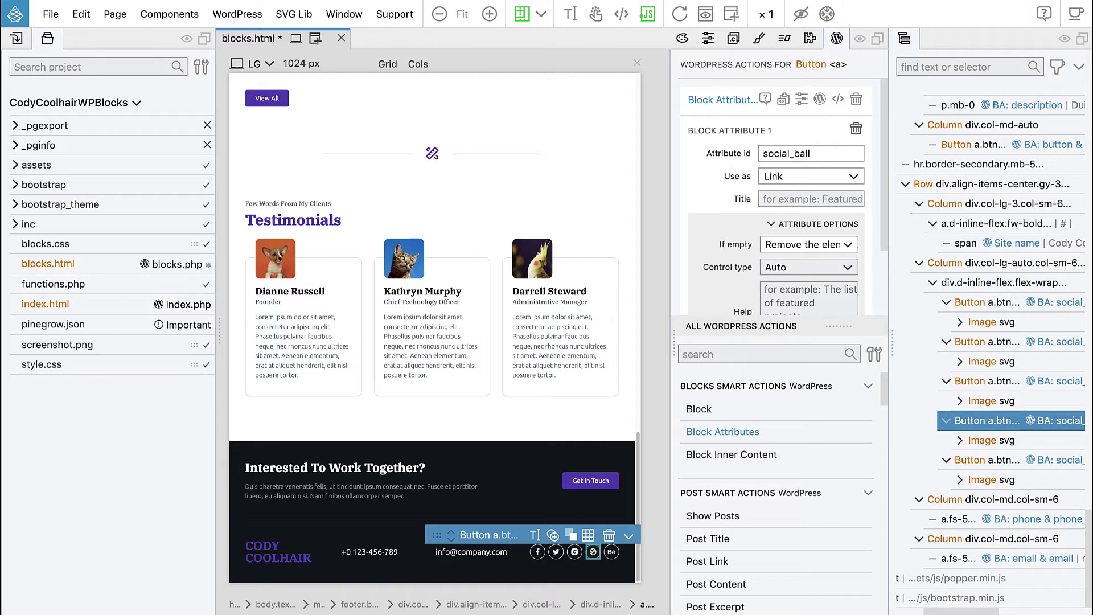
pyautogui.write('S')
pyautogui.press('BackSpace')
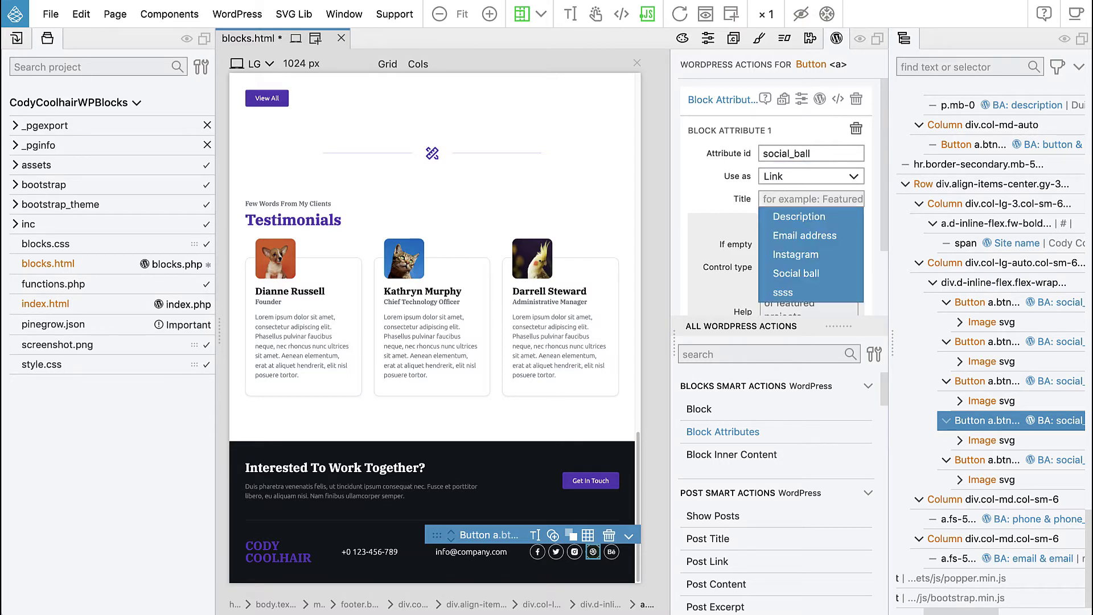
pyautogui.write('Ball link')
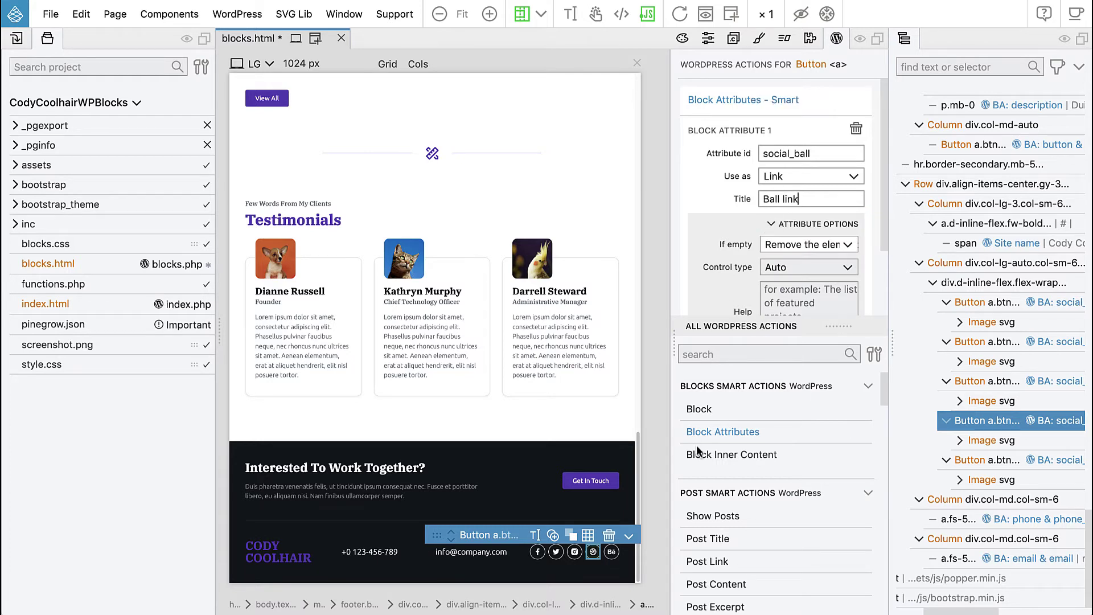
# Complete the footer Behance button's block attribute id as "social_behance" and title it "Behance"
pyautogui.click(965, 459)
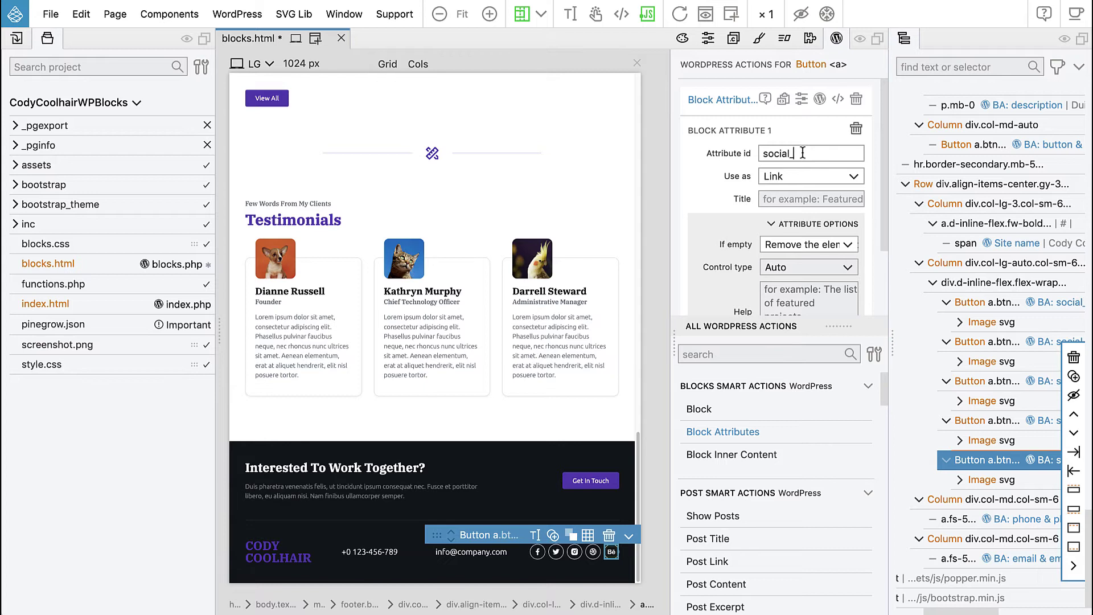
pyautogui.write('behance')
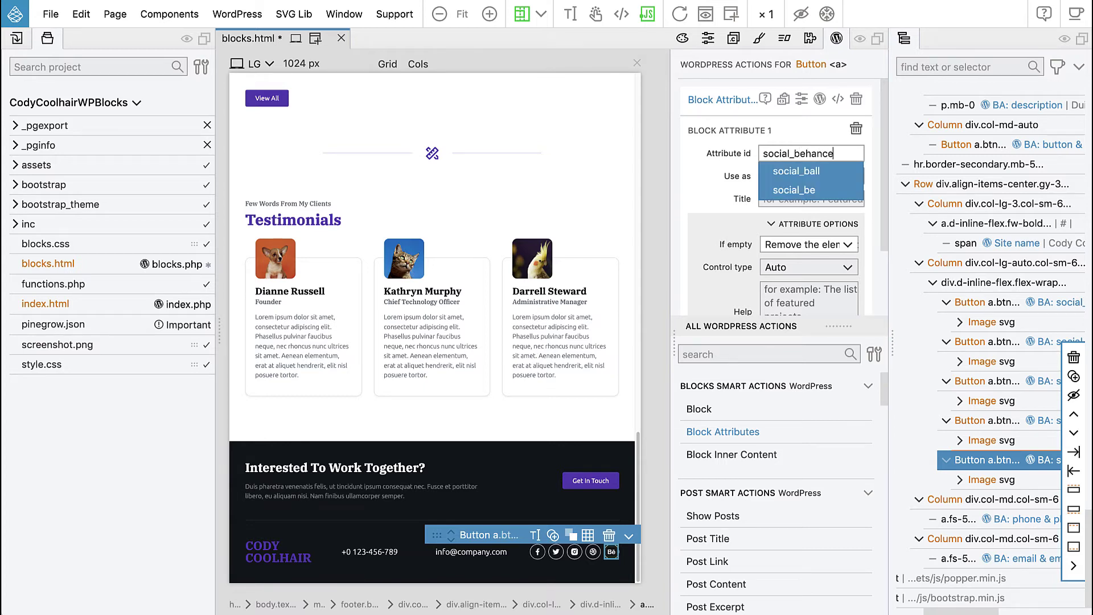
pyautogui.press('Escape')
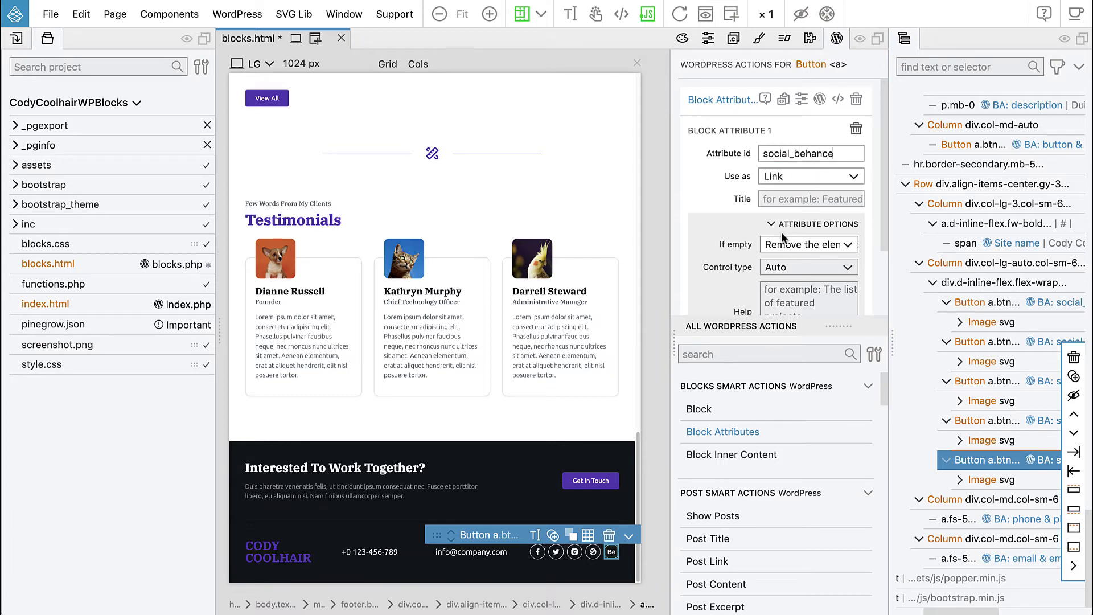
pyautogui.click(780, 201)
pyautogui.write('Behance')
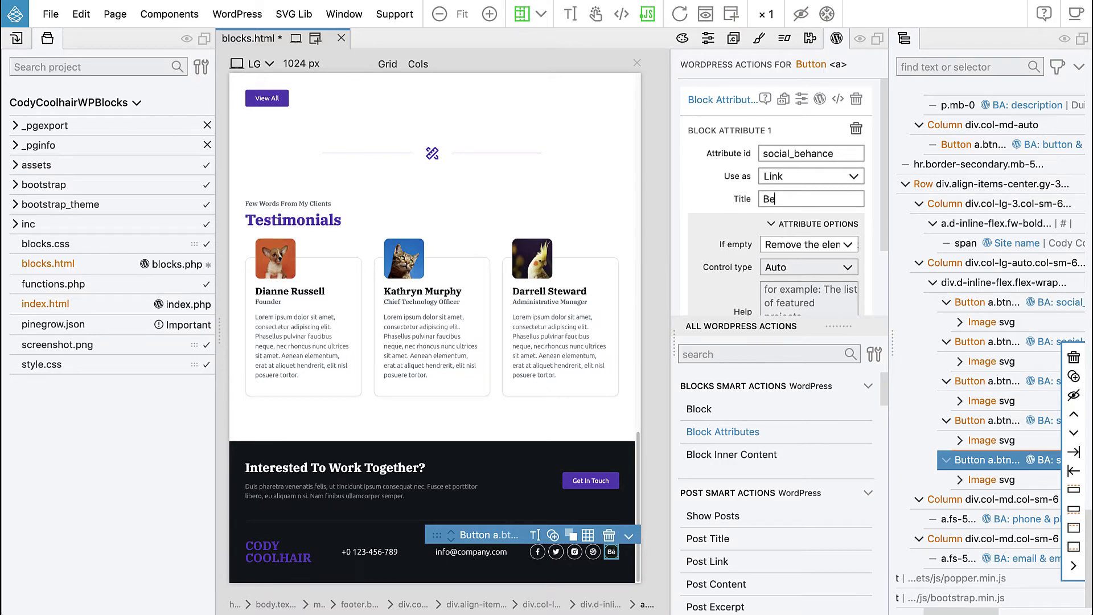
# Export the WordPress theme, read the reported export problem for blocks.html and dismiss the report
pyautogui.moveTo(708, 199)
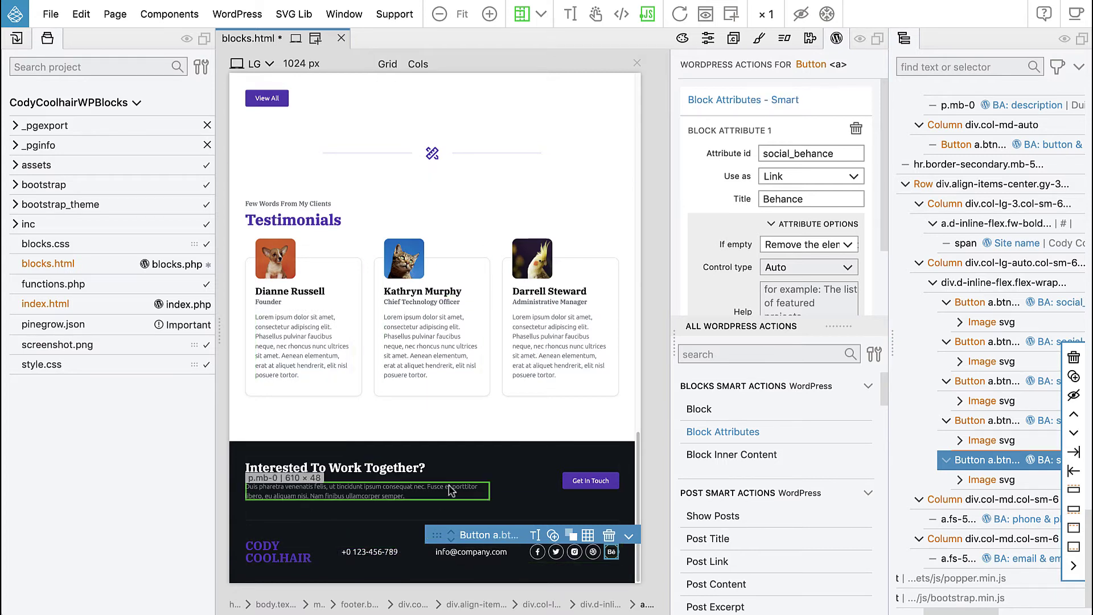
pyautogui.click(237, 16)
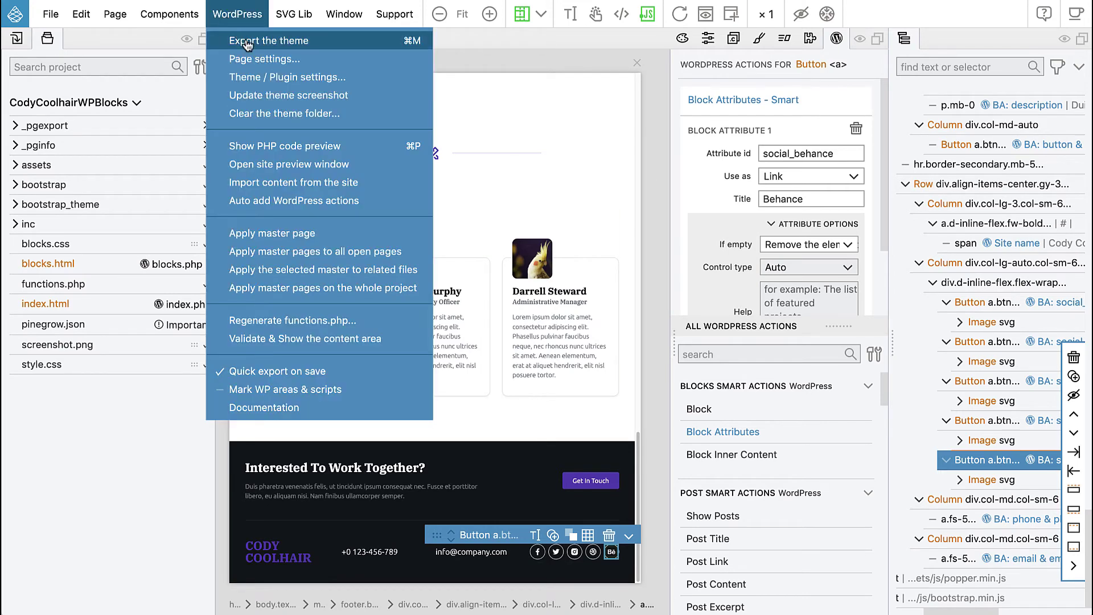
pyautogui.click(247, 41)
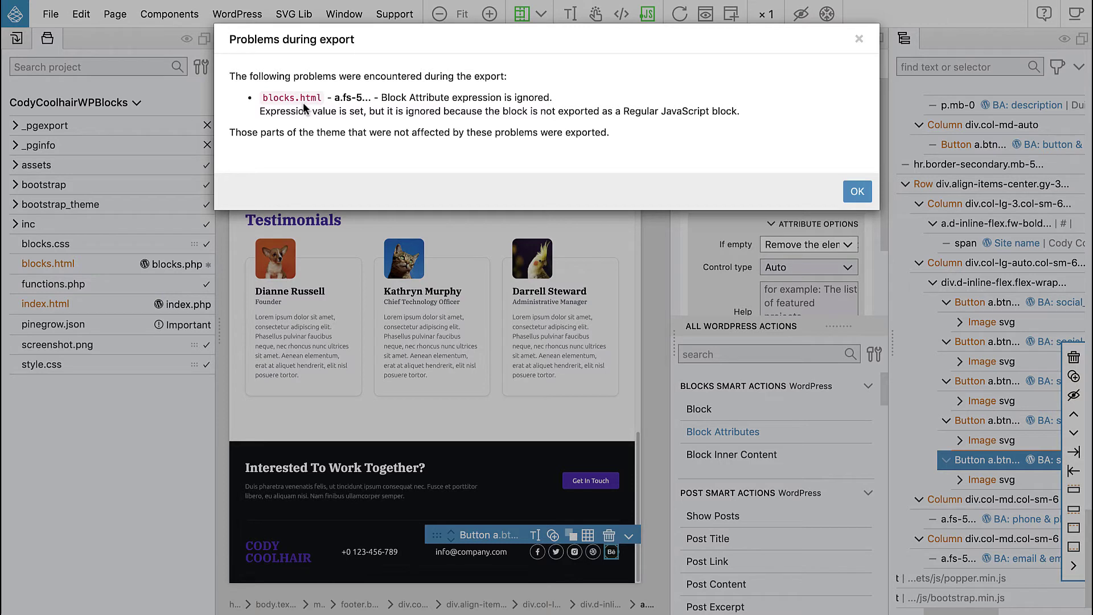
pyautogui.moveTo(260, 111); pyautogui.dragTo(709, 110)
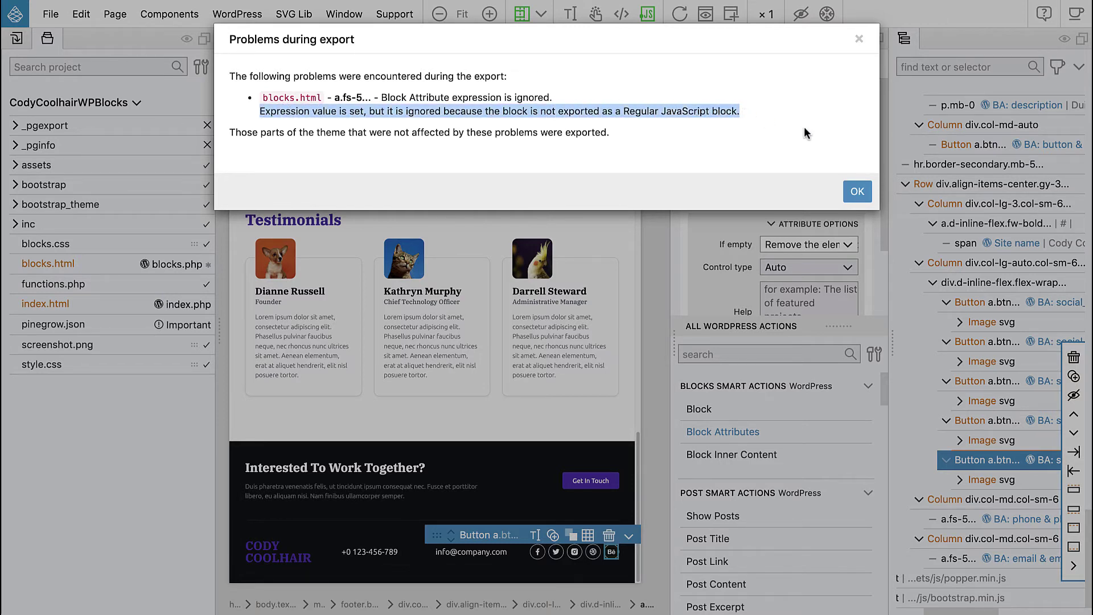
pyautogui.click(858, 191)
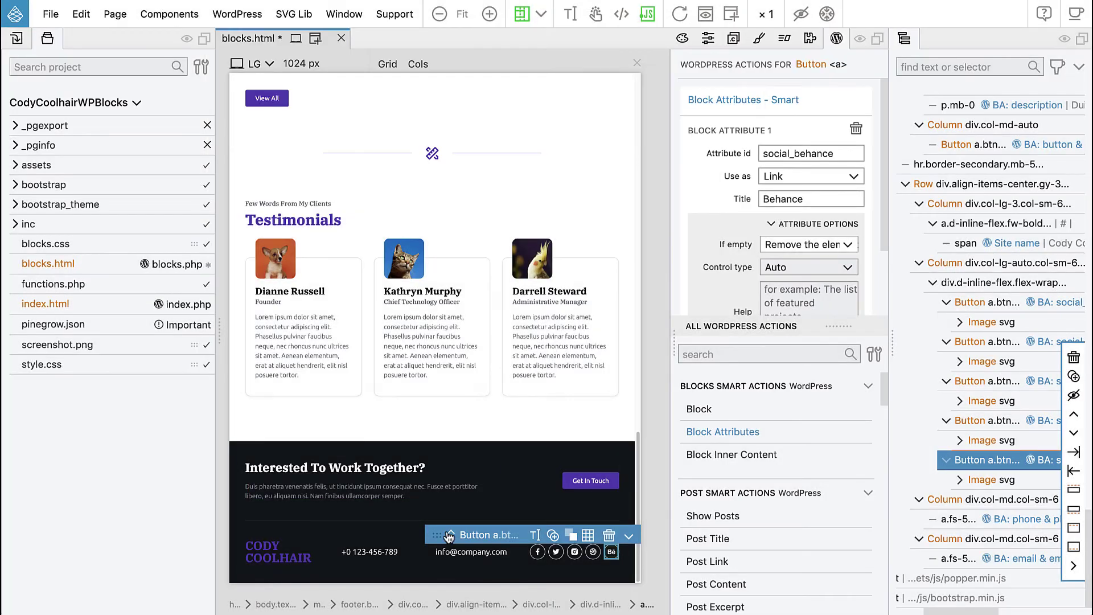
# Examine the expression setting and its help for the href block attribute of the footer's e-mail link
pyautogui.click(455, 557)
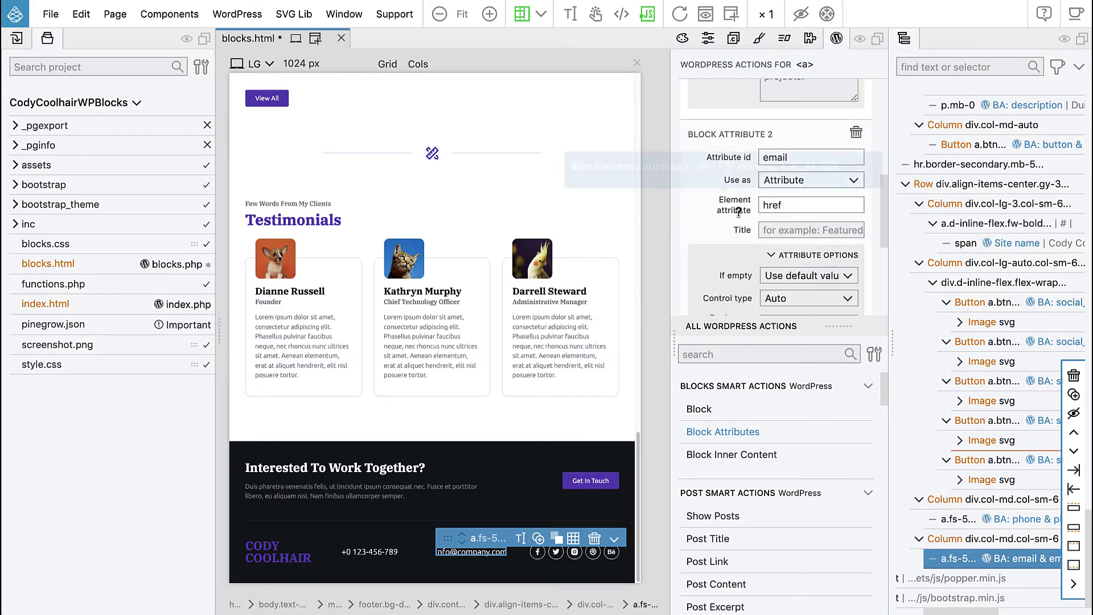
pyautogui.scroll(-4, 738, 212)
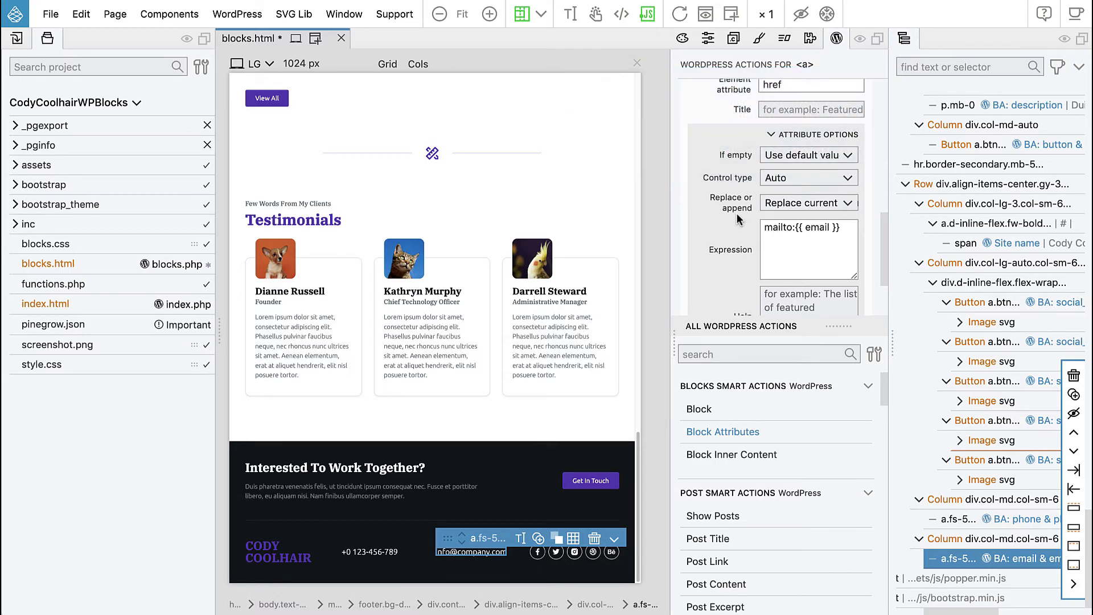
pyautogui.moveTo(727, 250)
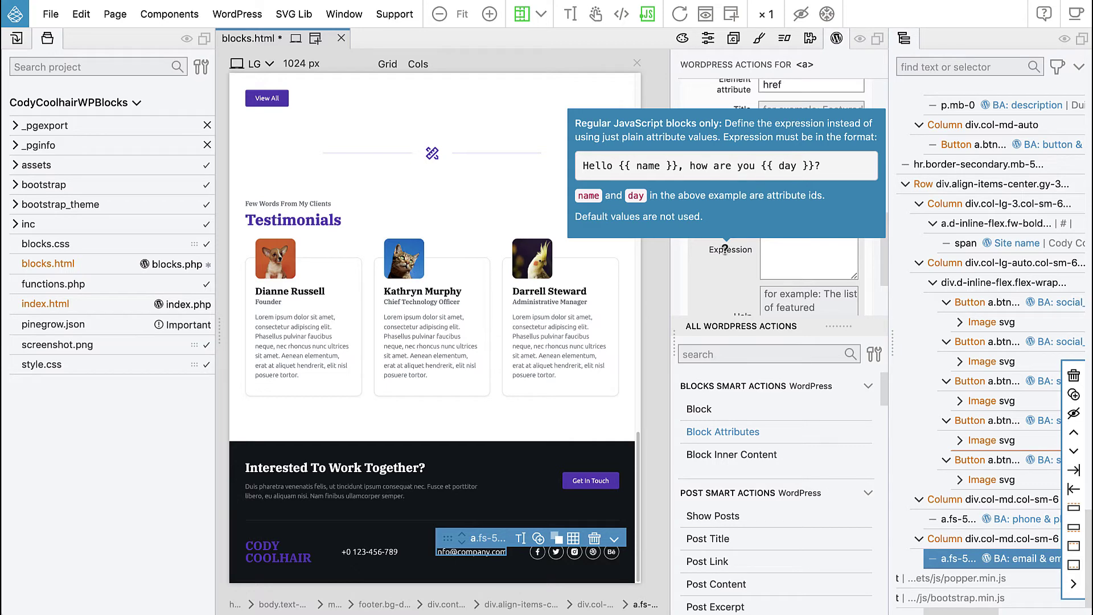
# Replace the Site Name smart action on the footer's site name span with a Block Attributes action
pyautogui.click(263, 555)
pyautogui.scroll(-2, 744, 475)
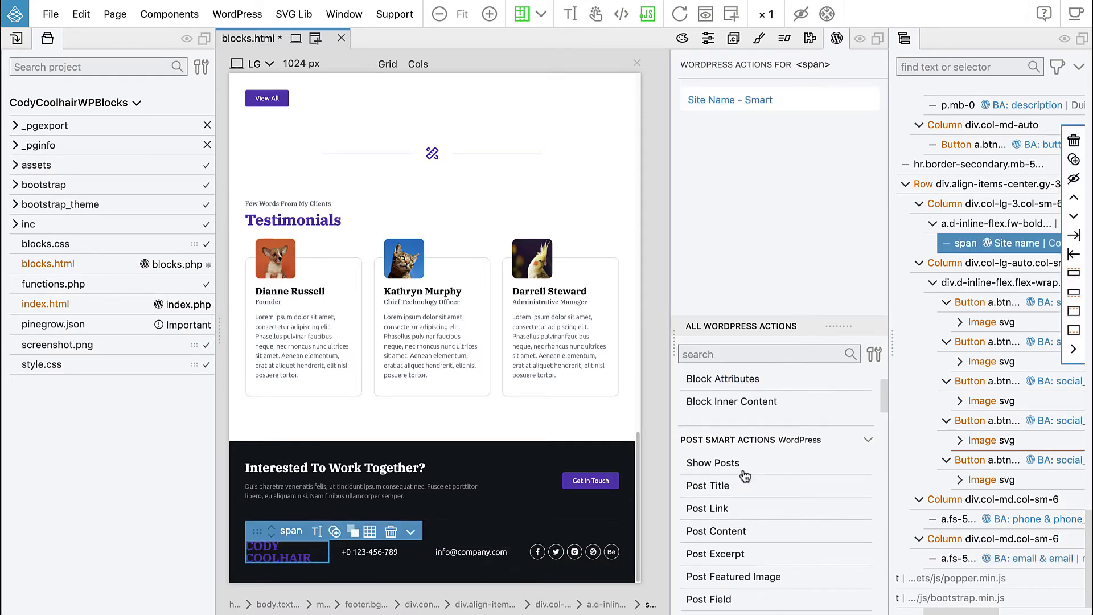
pyautogui.moveTo(748, 101)
pyautogui.click(868, 100)
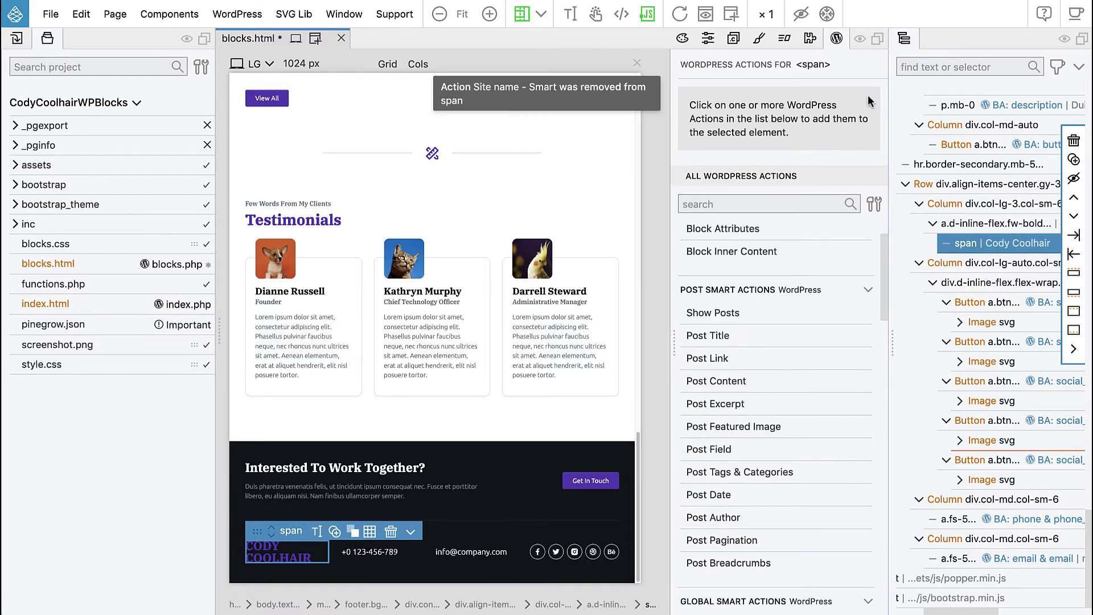
pyautogui.click(738, 229)
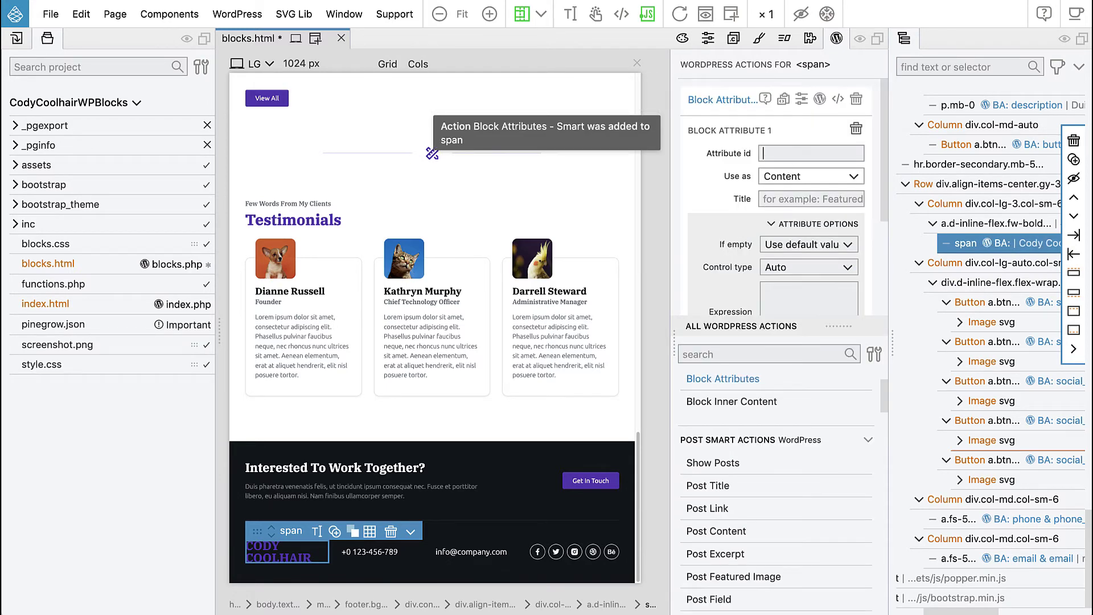
# Set the site name span's block attribute id to "site_name" and its title to "Site name"
pyautogui.click(790, 155)
pyautogui.write('site_name')
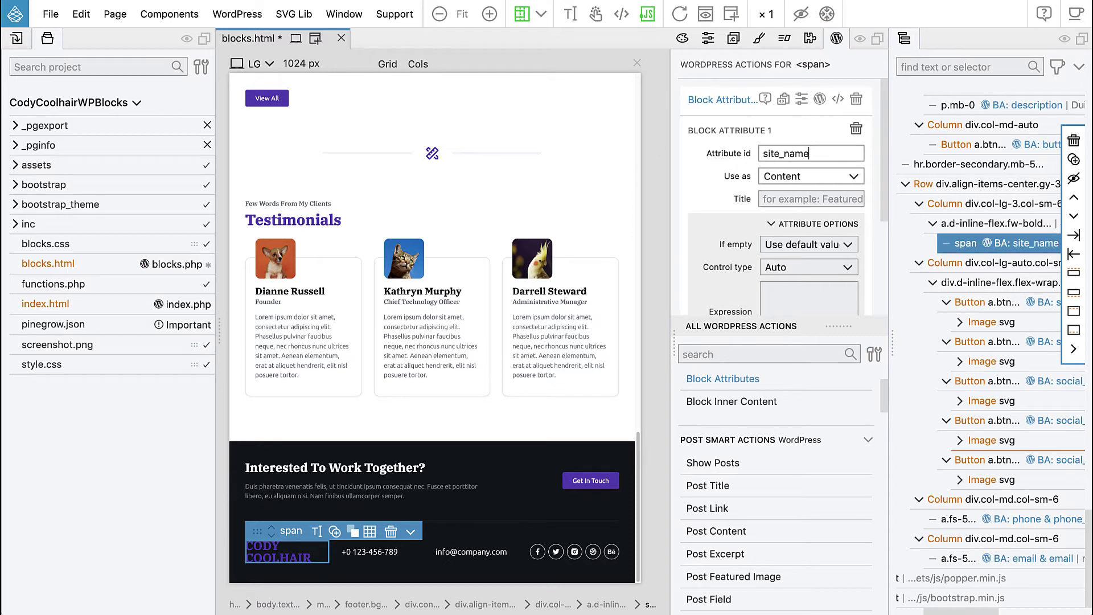
pyautogui.click(779, 197)
pyautogui.write('Site ')
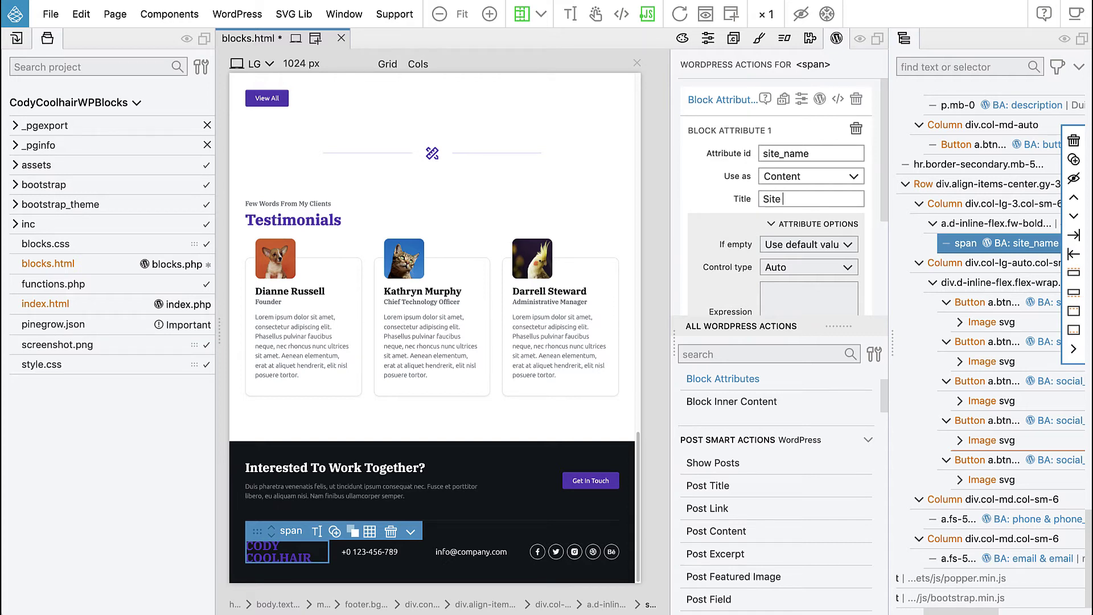
pyautogui.write('name')
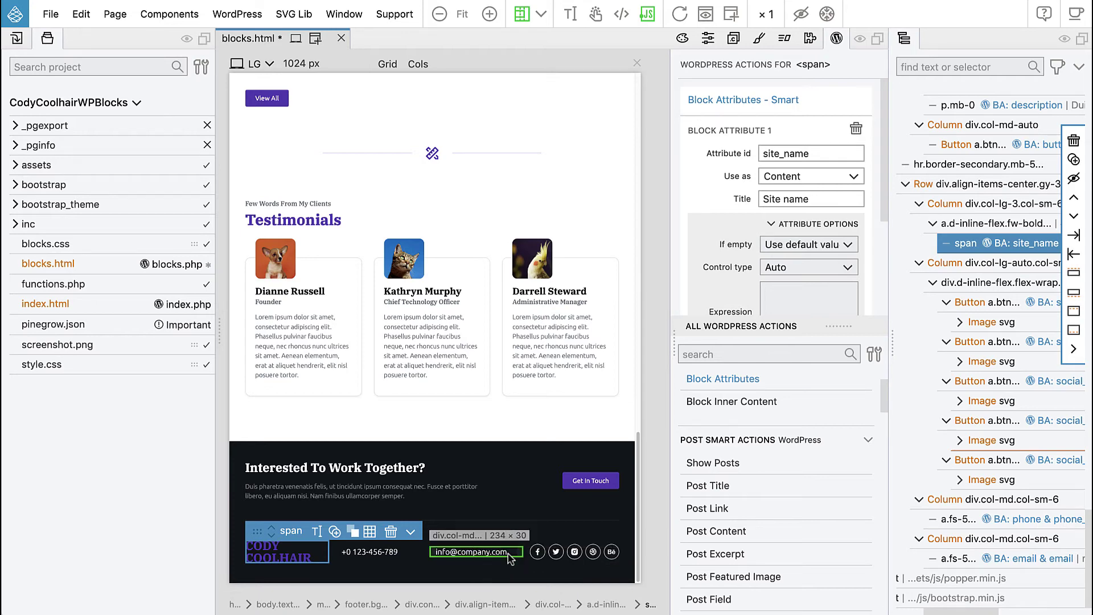
# Export the theme again, and in the browser update and reload the Home page in the WordPress editor
pyautogui.click(235, 22)
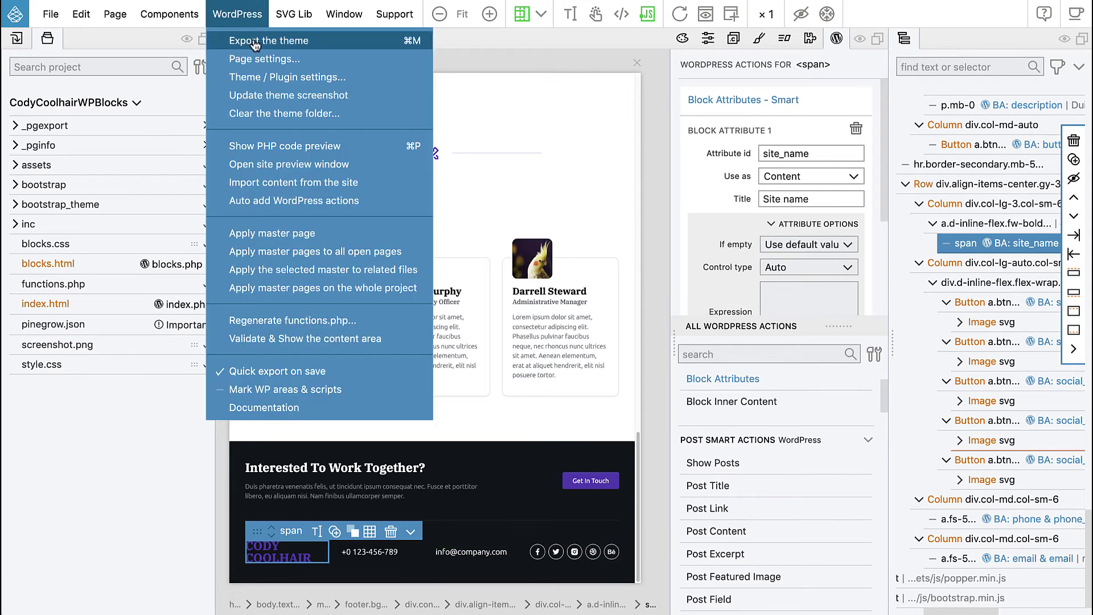
pyautogui.click(253, 42)
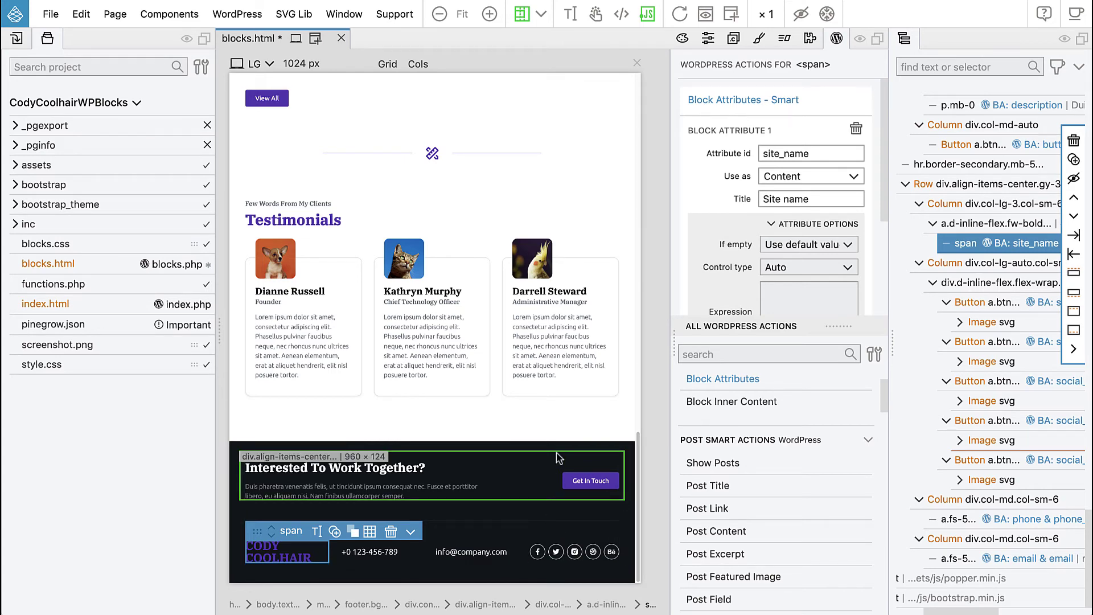
pyautogui.press('super+Tab')
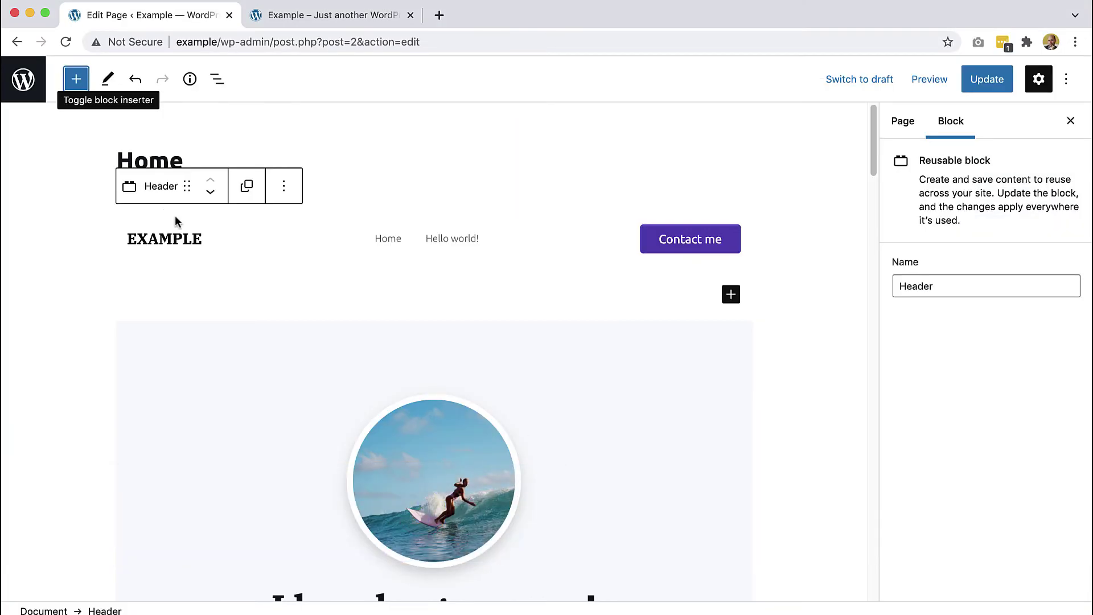
pyautogui.click(992, 83)
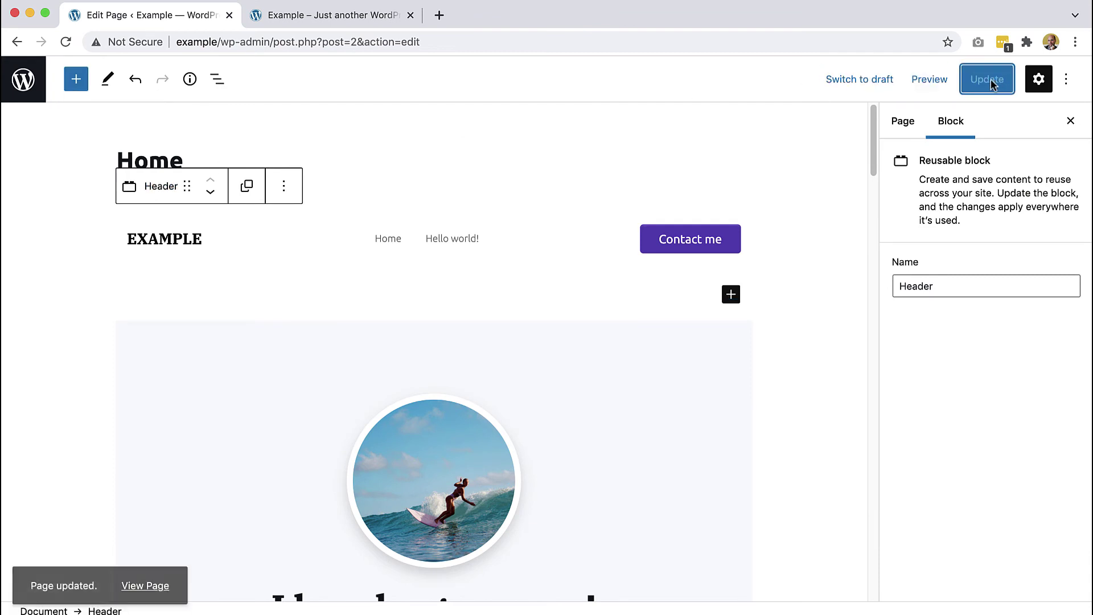
pyautogui.click(65, 42)
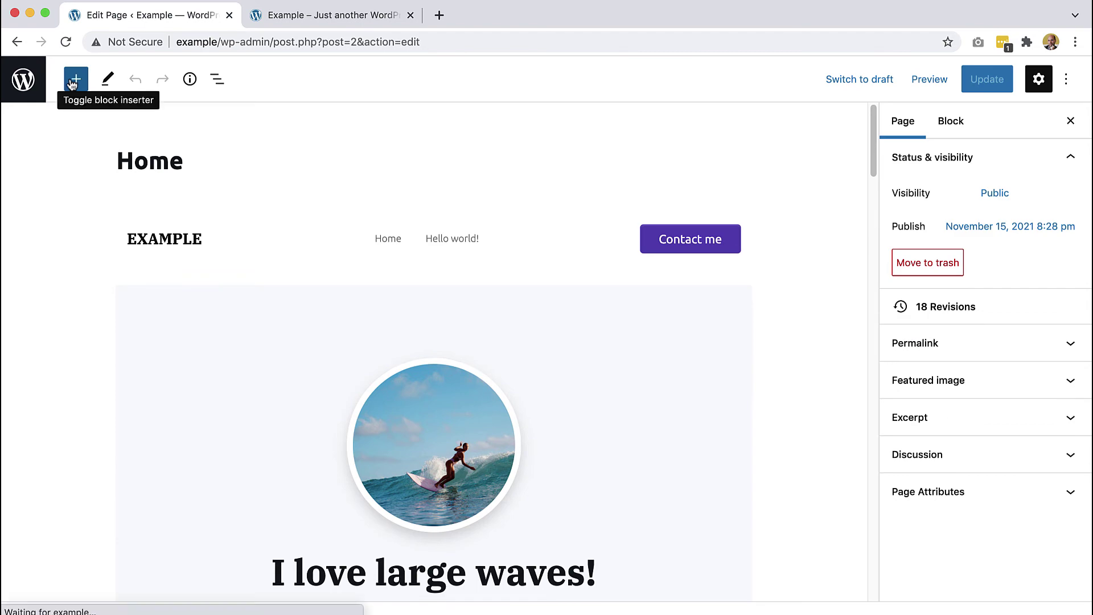
# Insert the Footer block from the Page Sections category at the end of the page and close the block inserter
pyautogui.scroll(-20, 272, 300)
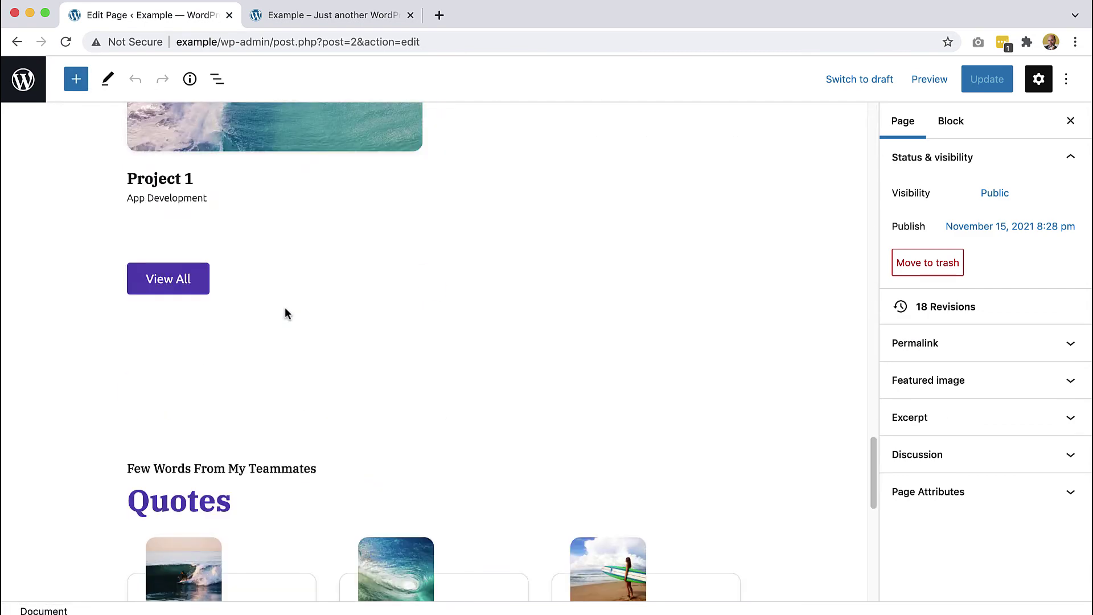
pyautogui.click(76, 79)
pyautogui.scroll(-15, 125, 353)
pyautogui.scroll(-5, 126, 353)
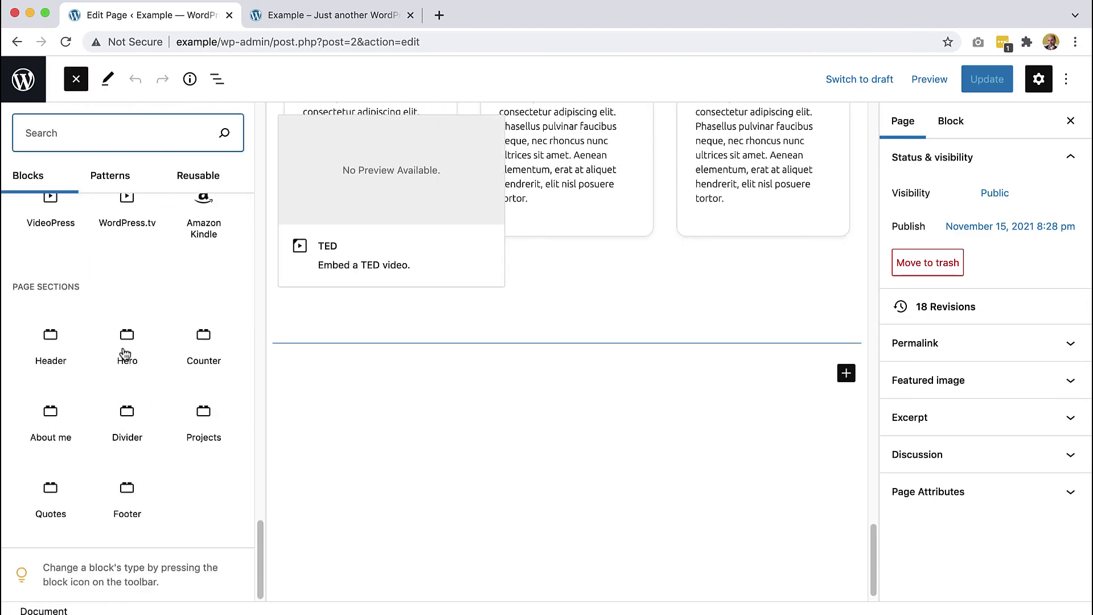
pyautogui.click(126, 488)
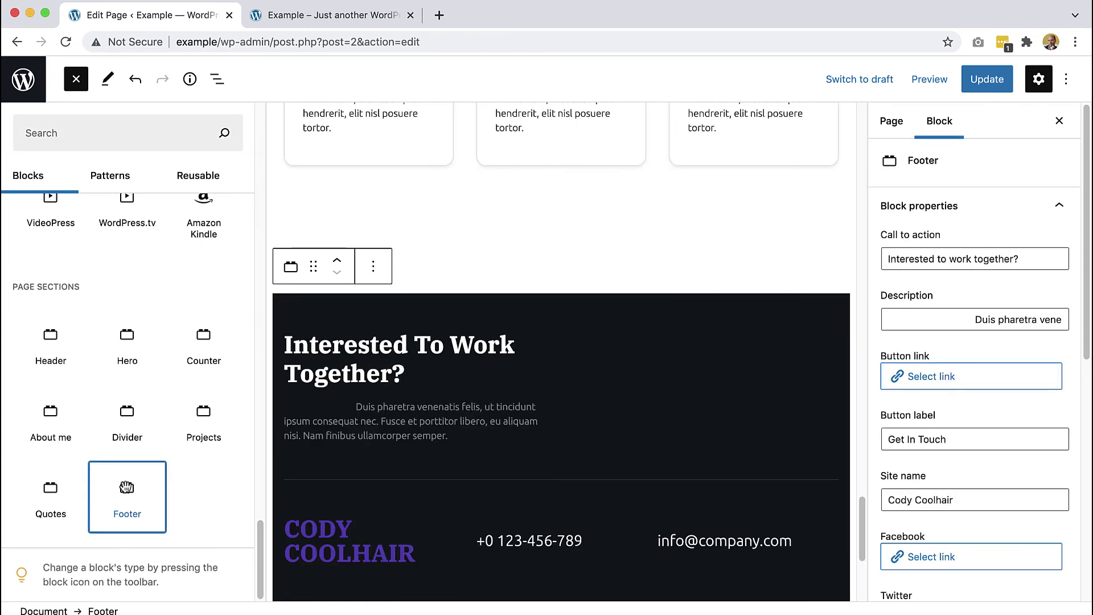
pyautogui.click(76, 79)
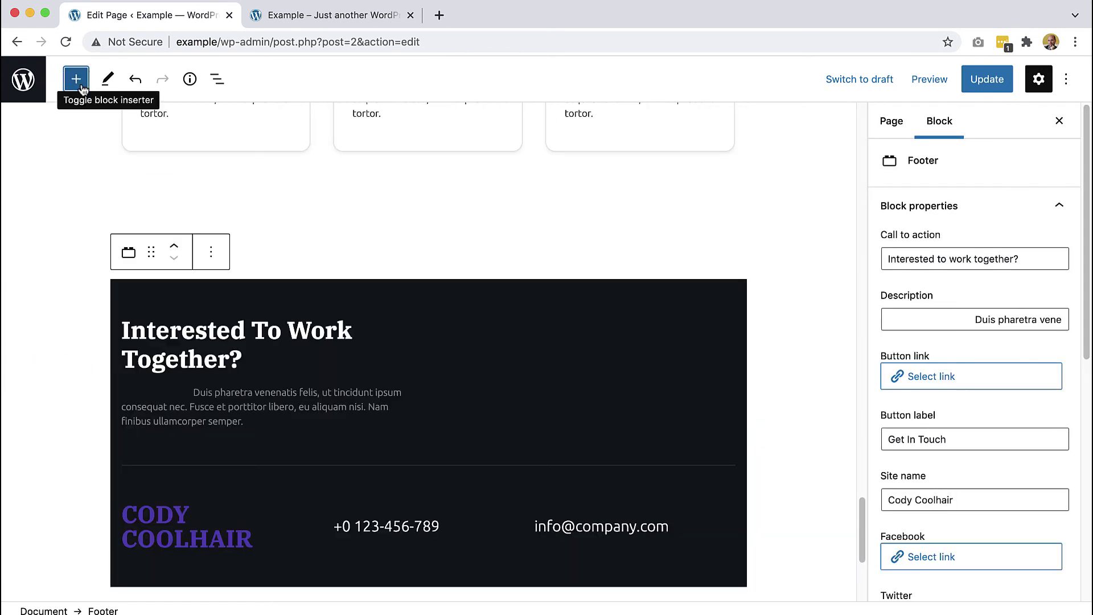
# Change the footer block's call-to-action heading to "Interested In Surfing with Me?"
pyautogui.click(236, 329)
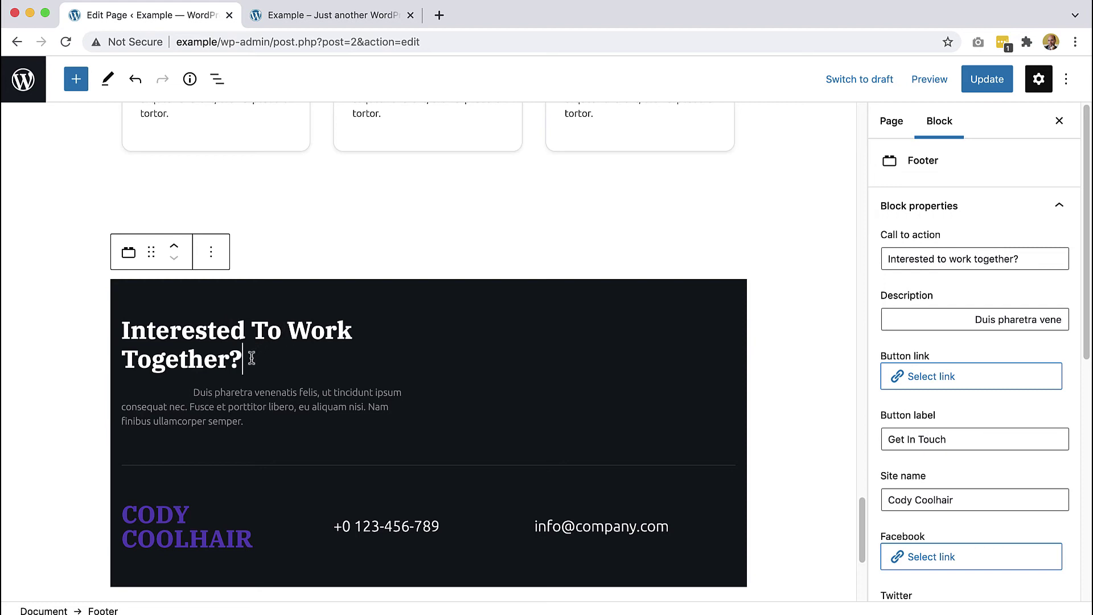
pyautogui.moveTo(249, 359); pyautogui.dragTo(256, 335)
pyautogui.scroll(1, 258, 332)
pyautogui.write('In ')
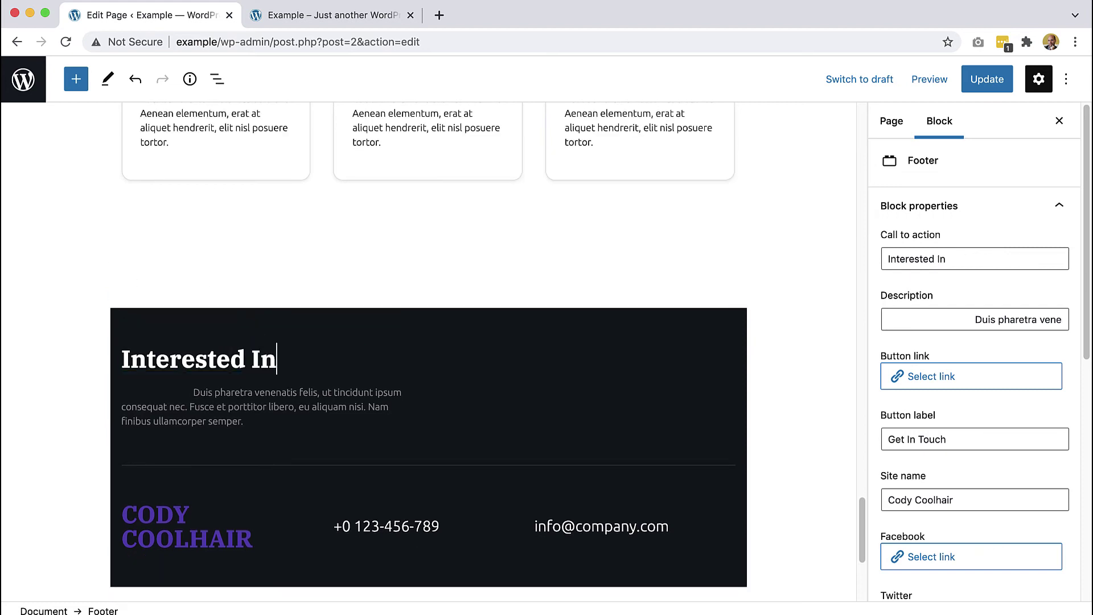
pyautogui.write('Surfing ')
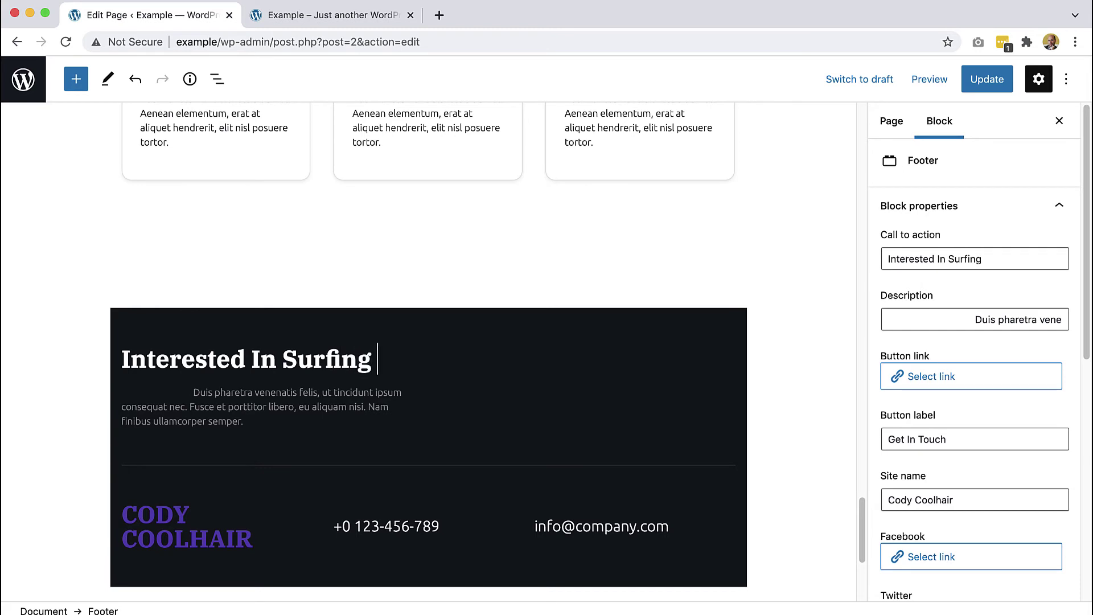
pyautogui.write('With Me?')
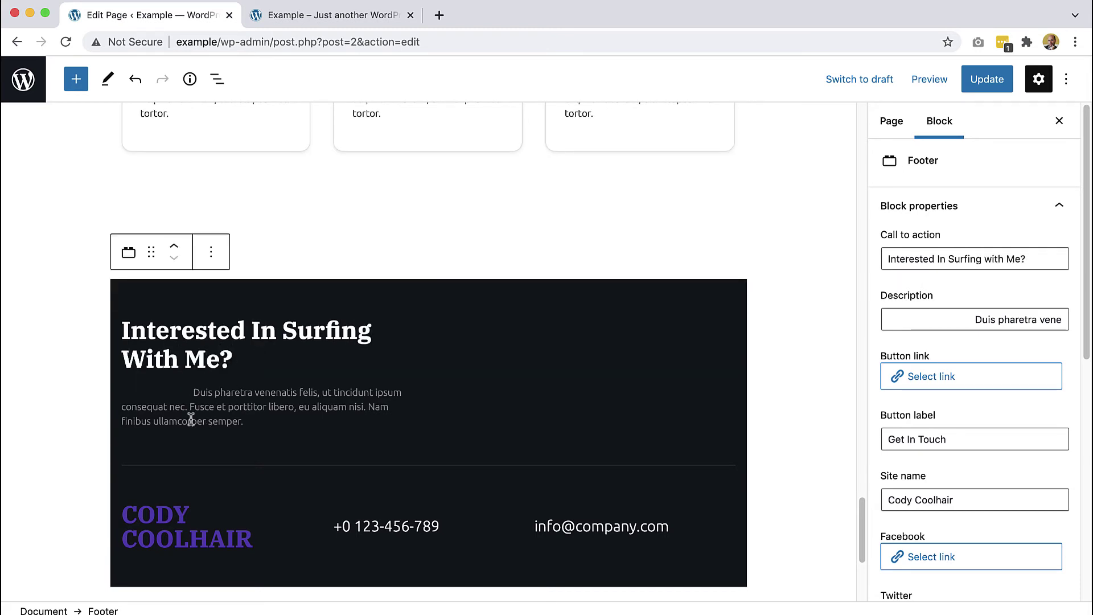
# Delete the blank space in front of the footer description text
pyautogui.click(194, 391)
pyautogui.moveTo(189, 391); pyautogui.dragTo(121, 392)
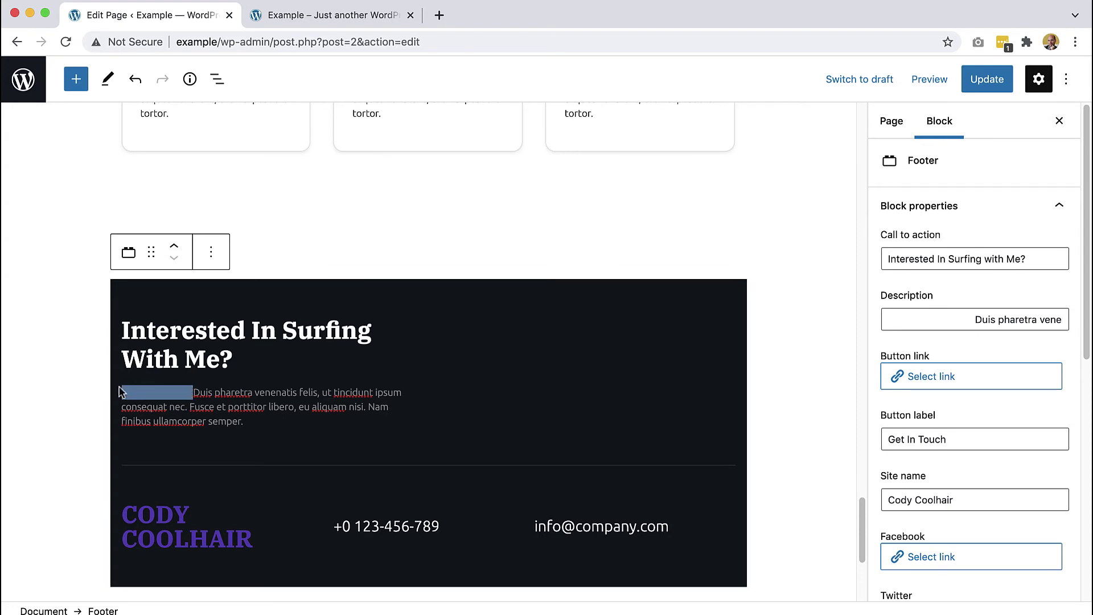
pyautogui.press('BackSpace')
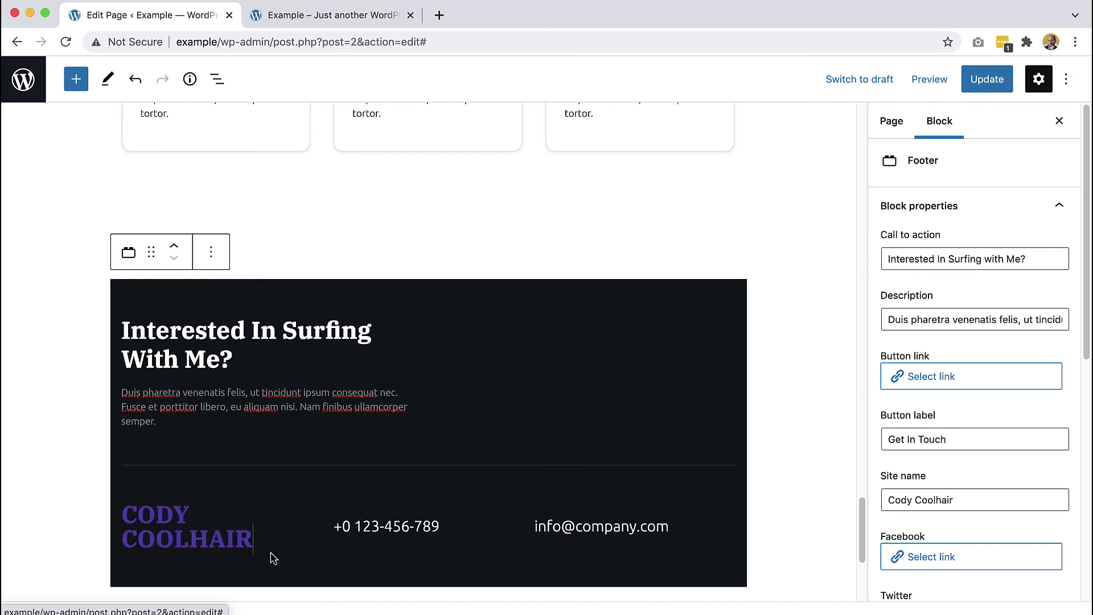
# Replace the footer's site name with "COOL SURF"
pyautogui.moveTo(291, 554); pyautogui.dragTo(121, 512)
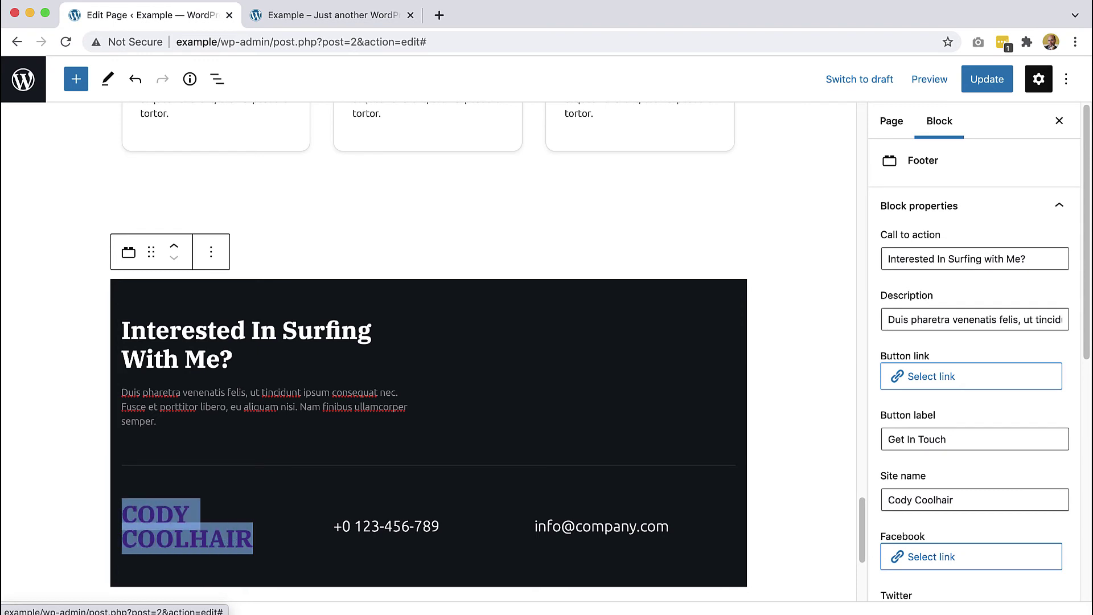
pyautogui.write('COOL')
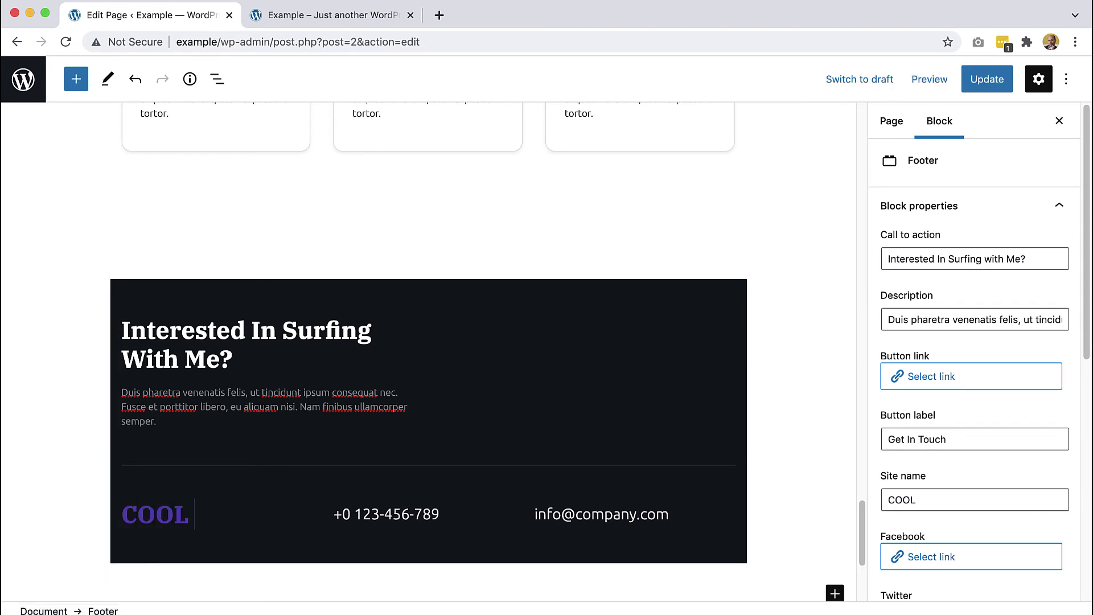
pyautogui.write(' SURF')
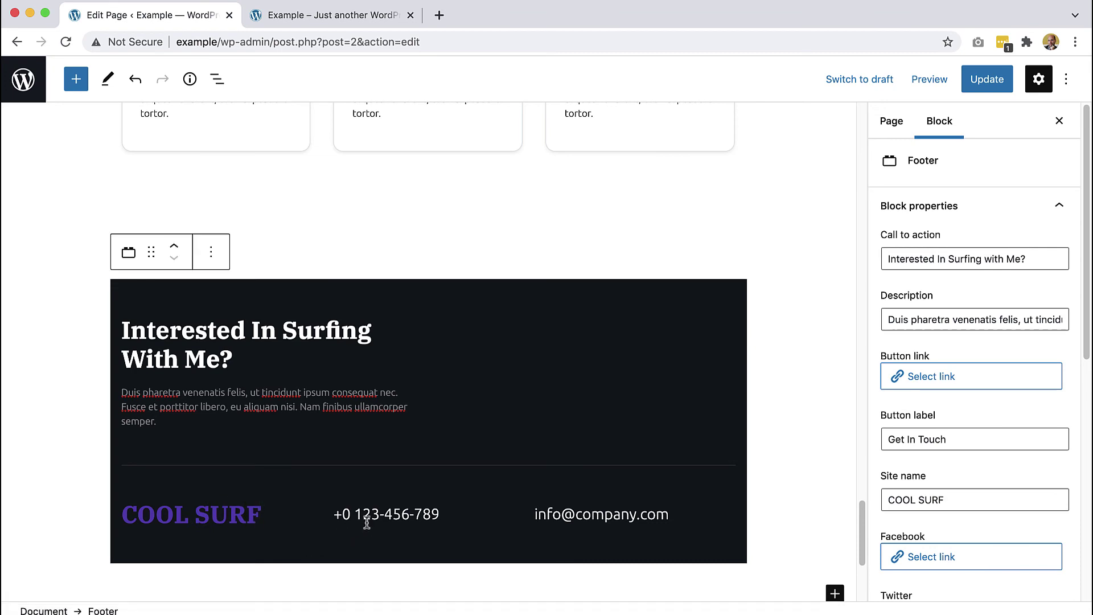
# Replace "company" with "example" in the footer's contact e-mail address
pyautogui.click(592, 513)
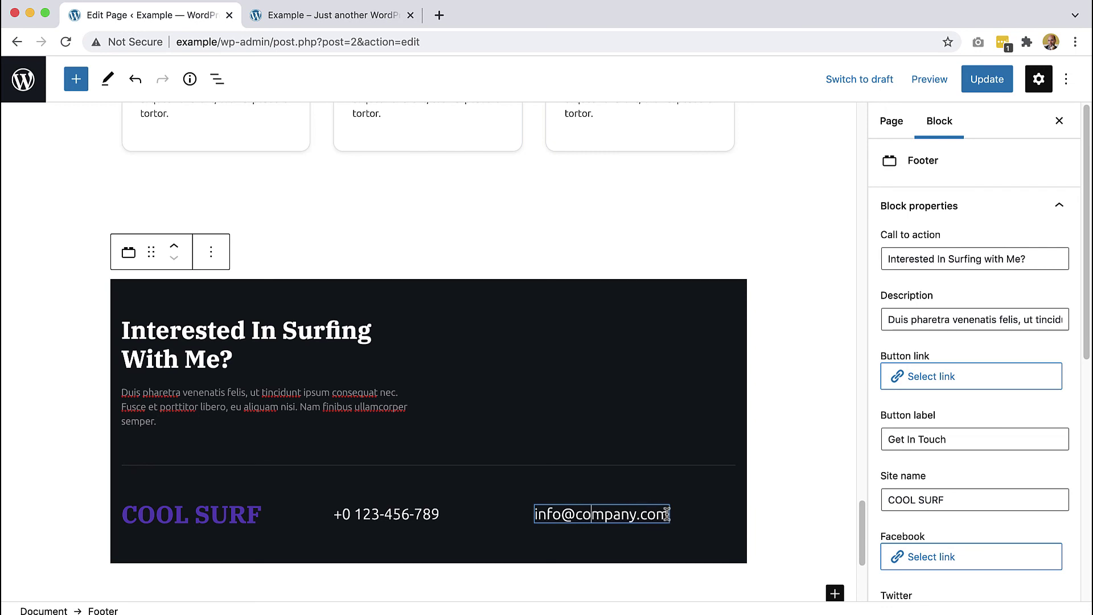
pyautogui.doubleClick(612, 514)
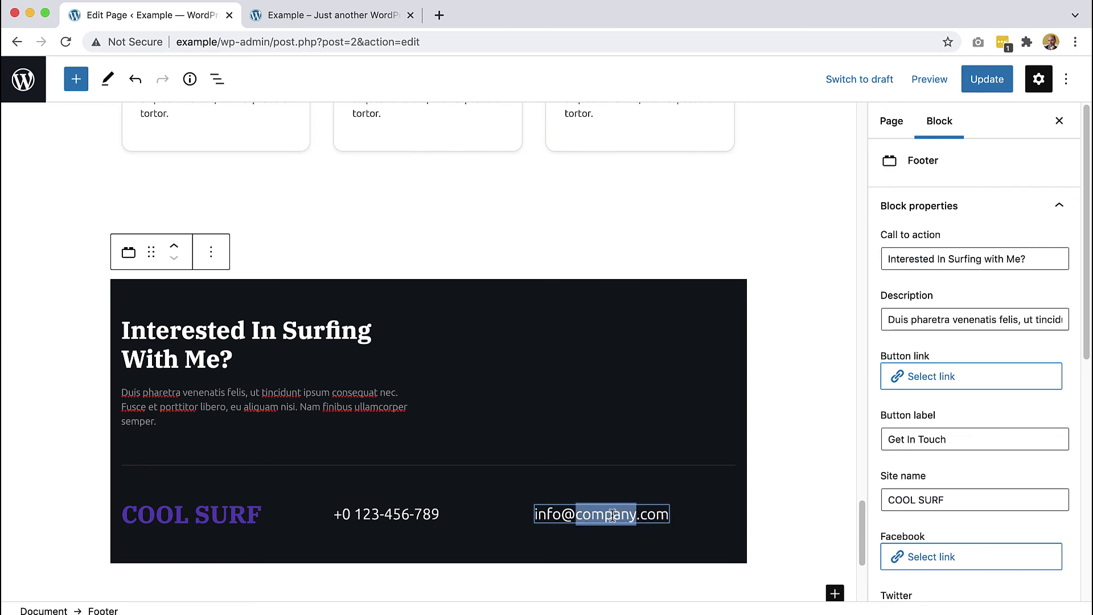
pyautogui.write('example')
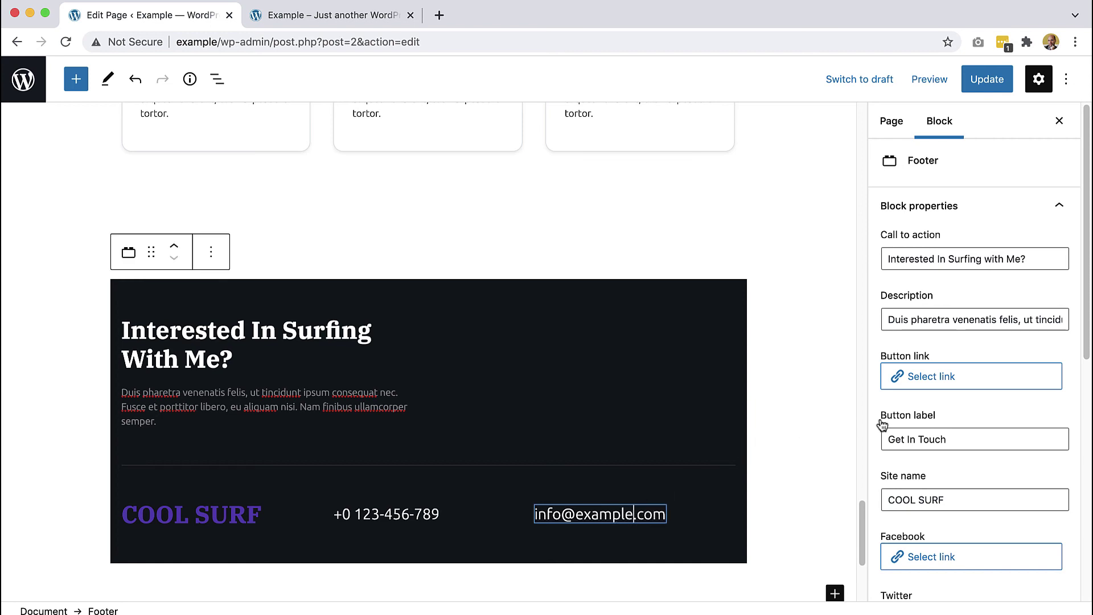
# Set the footer block's Facebook link to "#"
pyautogui.scroll(-5, 912, 426)
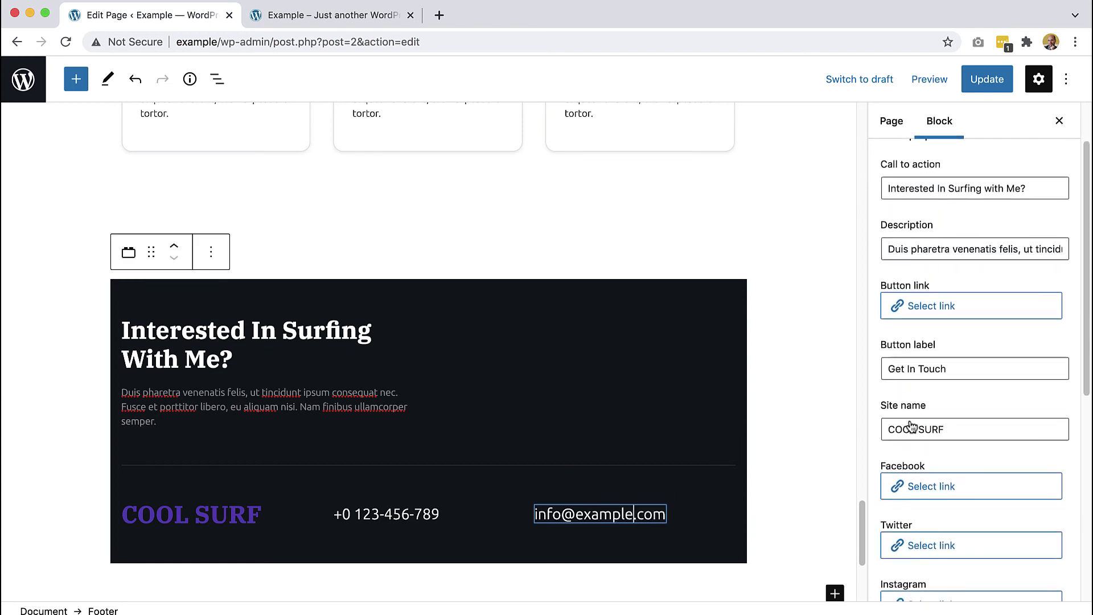
pyautogui.scroll(-5, 911, 426)
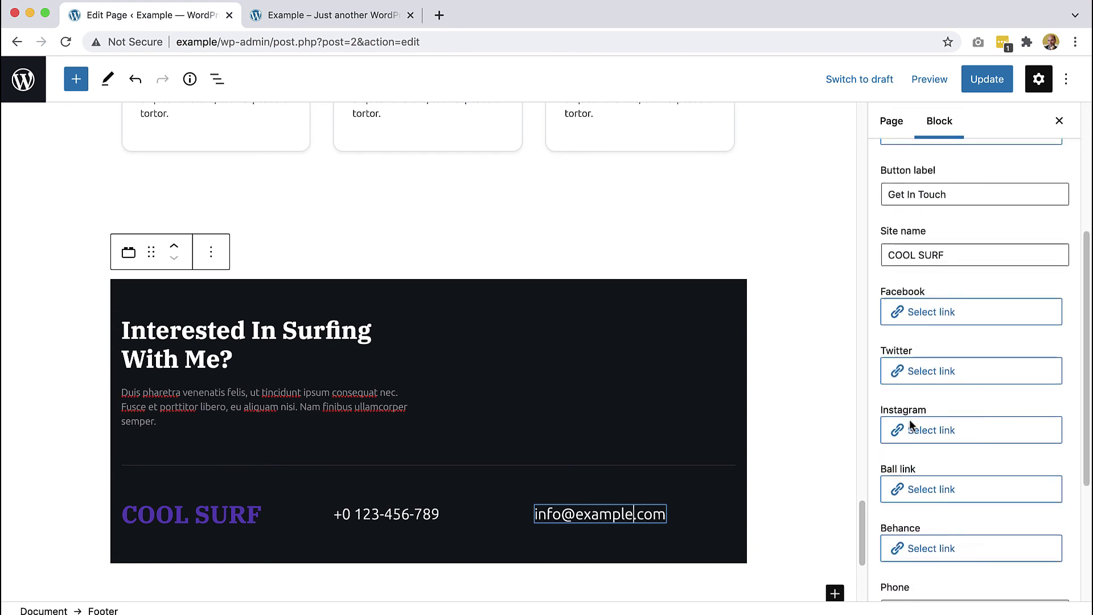
pyautogui.scroll(-5, 910, 419)
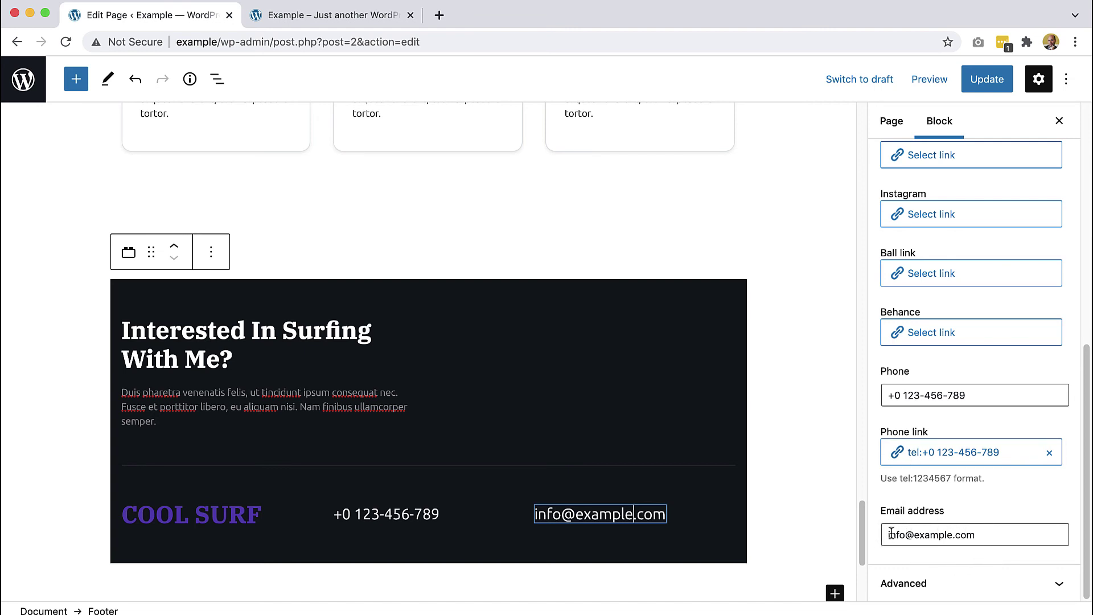
pyautogui.scroll(1, 964, 540)
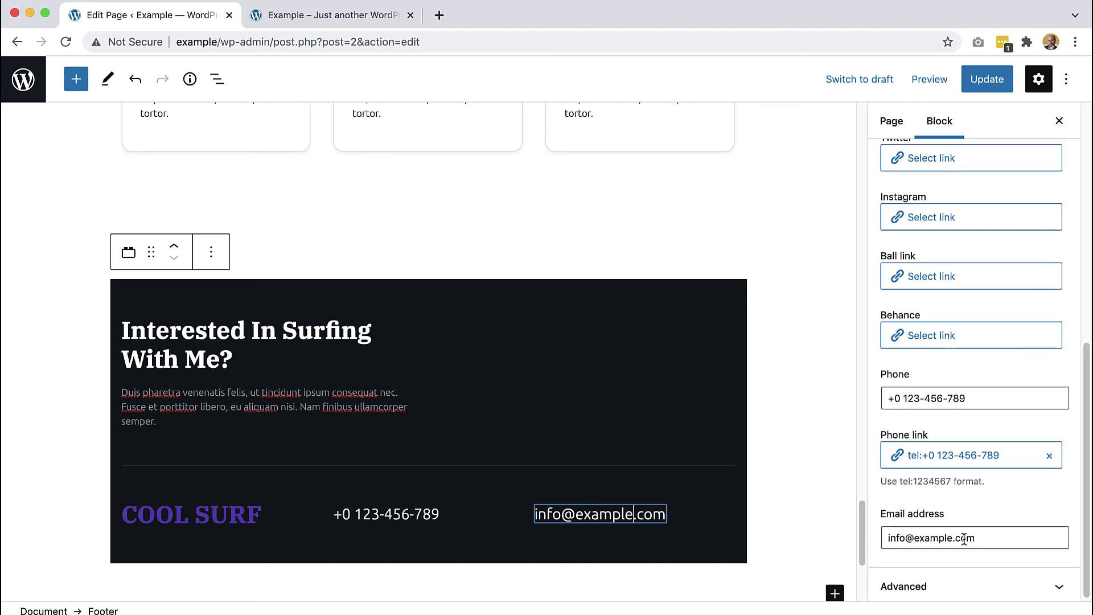
pyautogui.scroll(8, 964, 540)
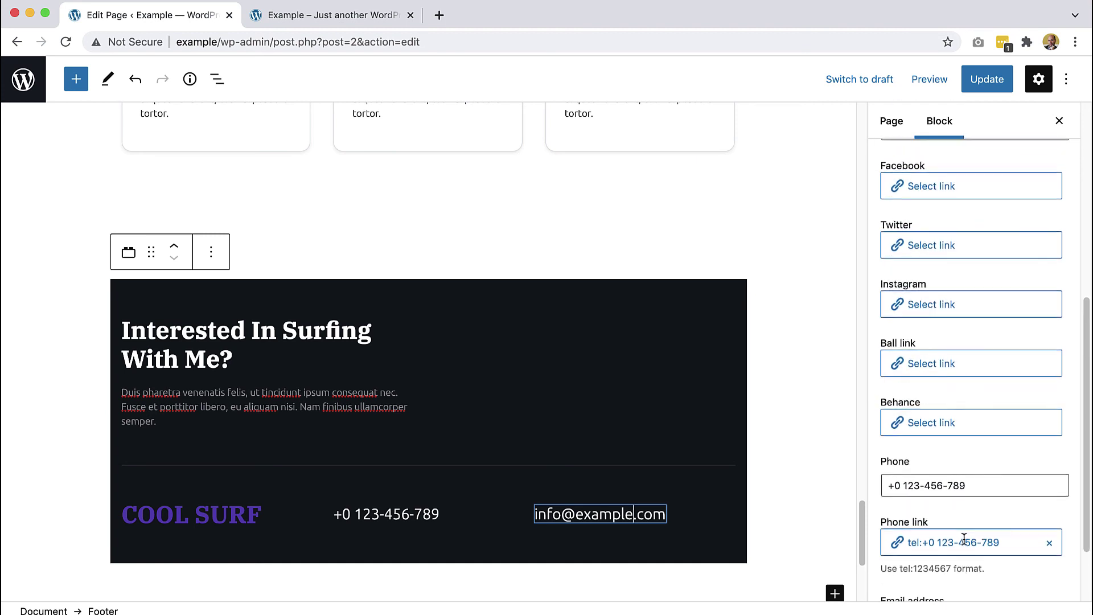
pyautogui.click(921, 333)
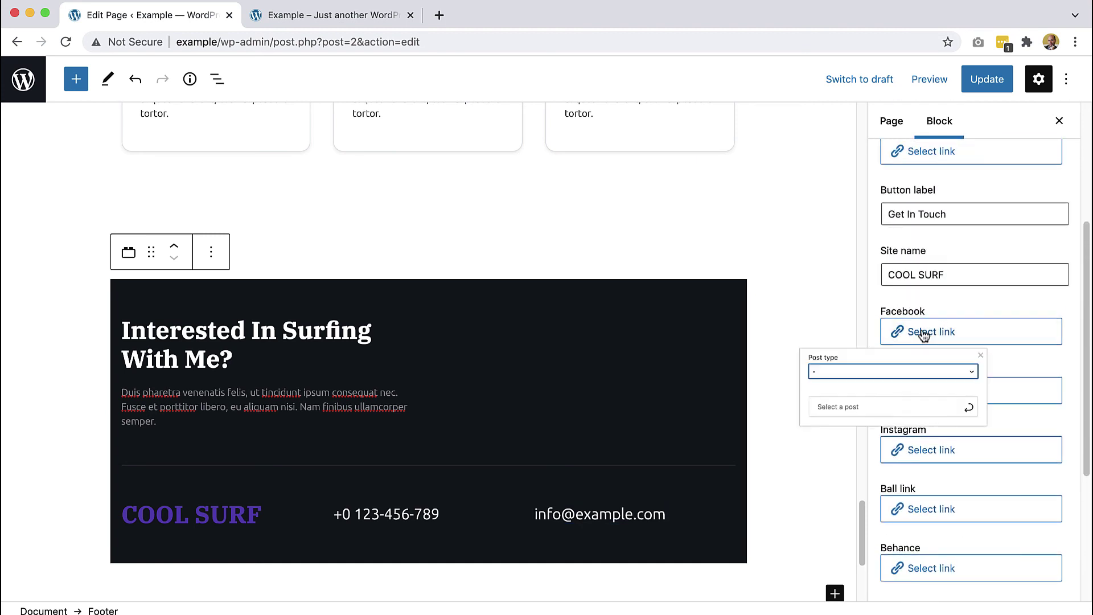
pyautogui.click(781, 439)
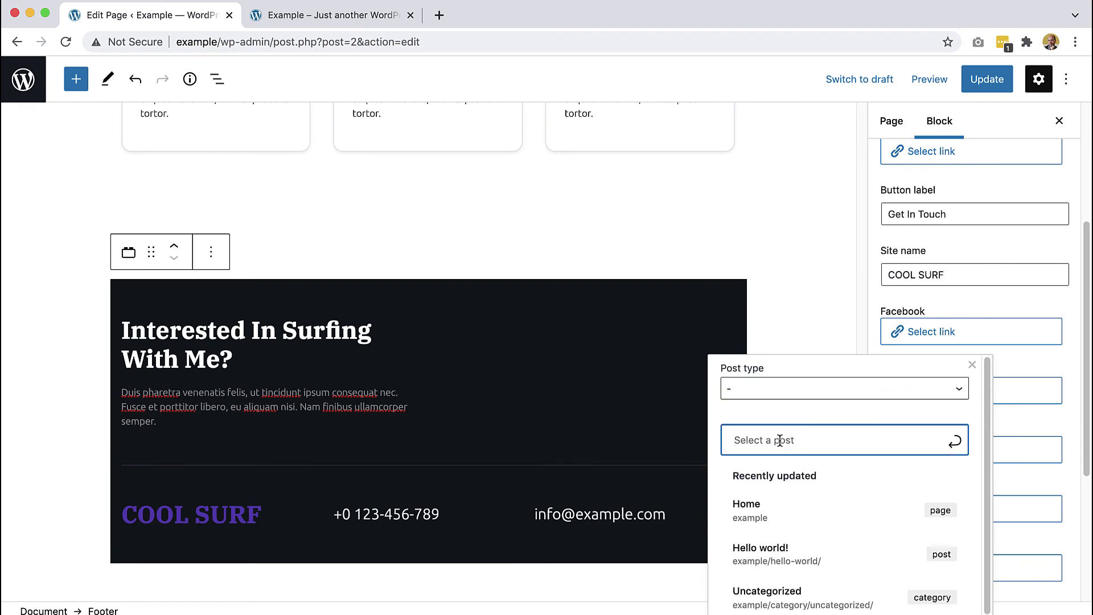
pyautogui.write('#')
pyautogui.click(967, 442)
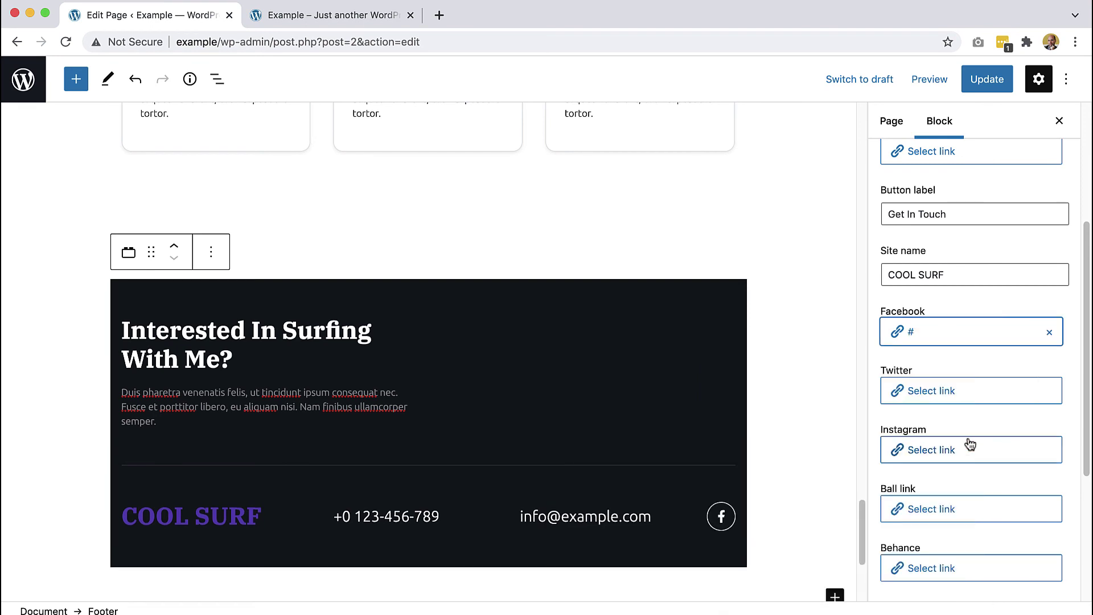
# Set the footer block's Instagram link to "#"
pyautogui.click(934, 450)
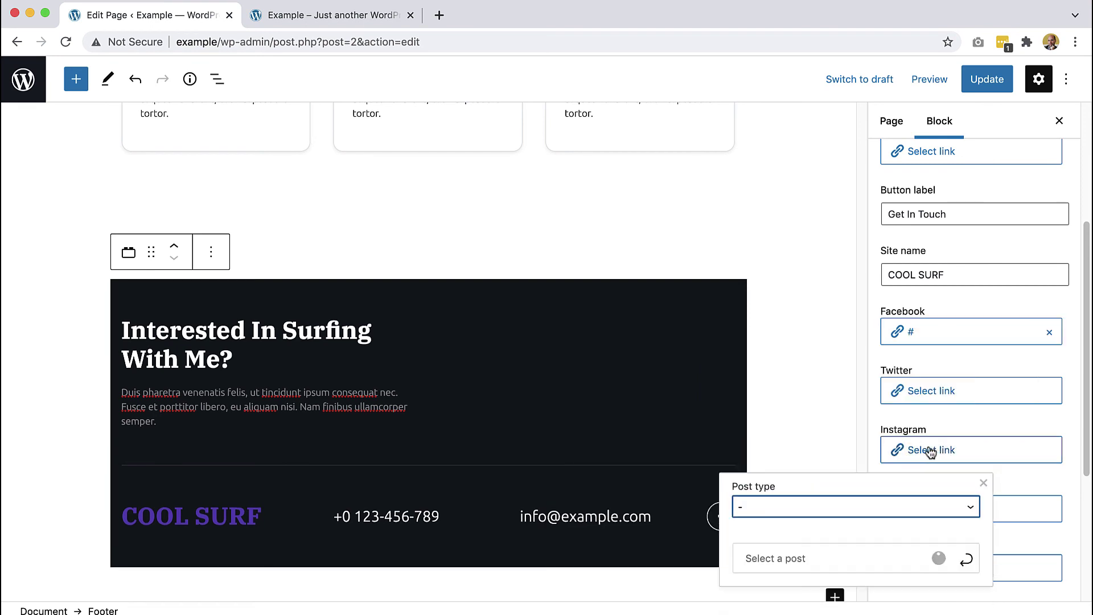
pyautogui.click(795, 227)
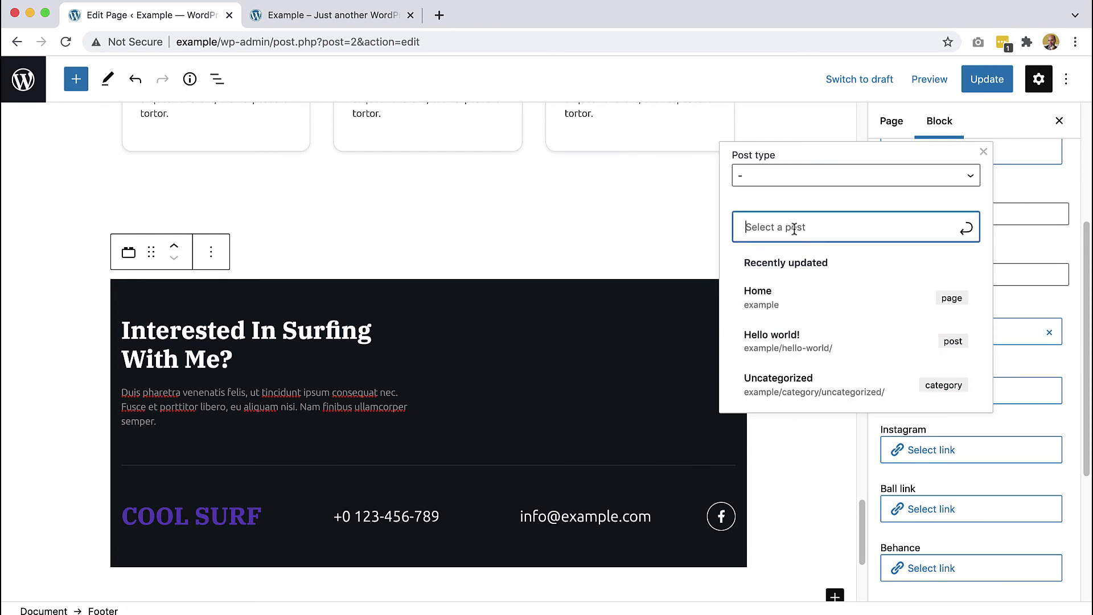
pyautogui.write('#')
pyautogui.click(967, 560)
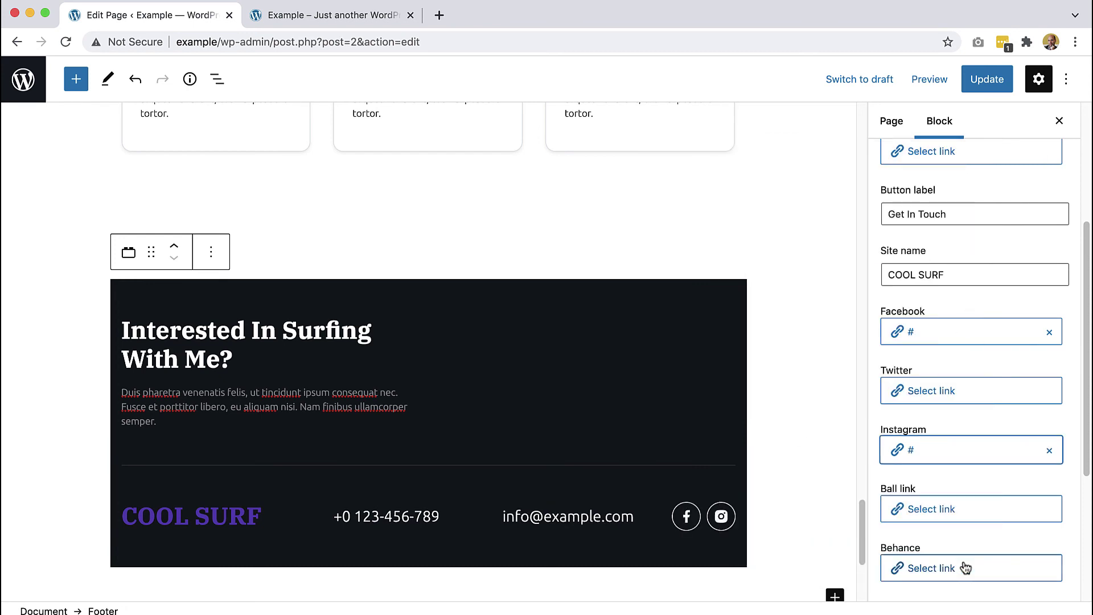
# Set the footer block's Ball link to "#"
pyautogui.click(950, 510)
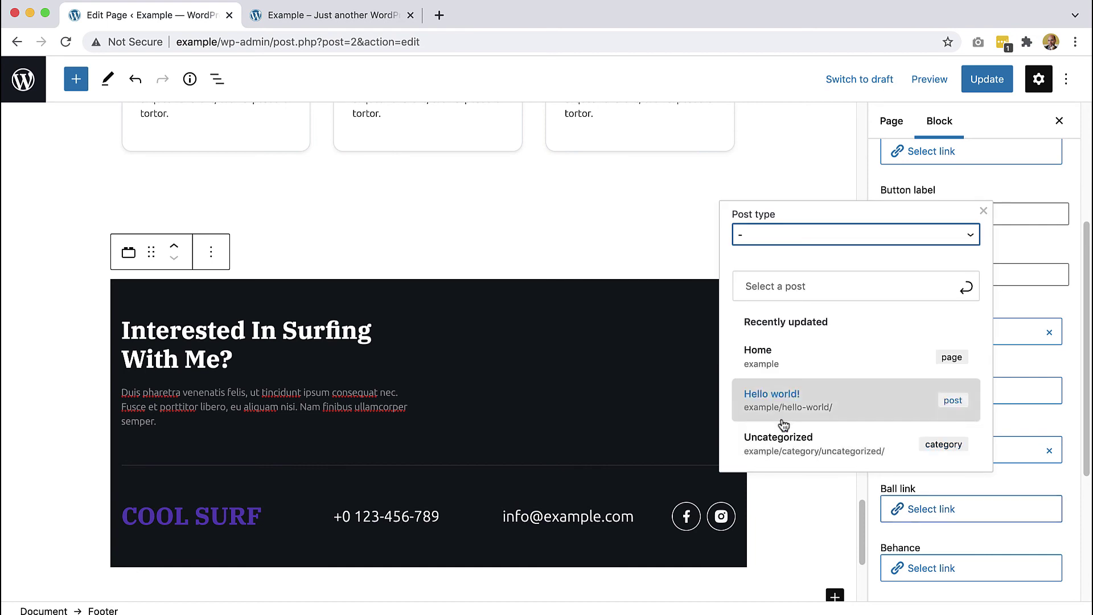
pyautogui.click(761, 287)
pyautogui.write('#')
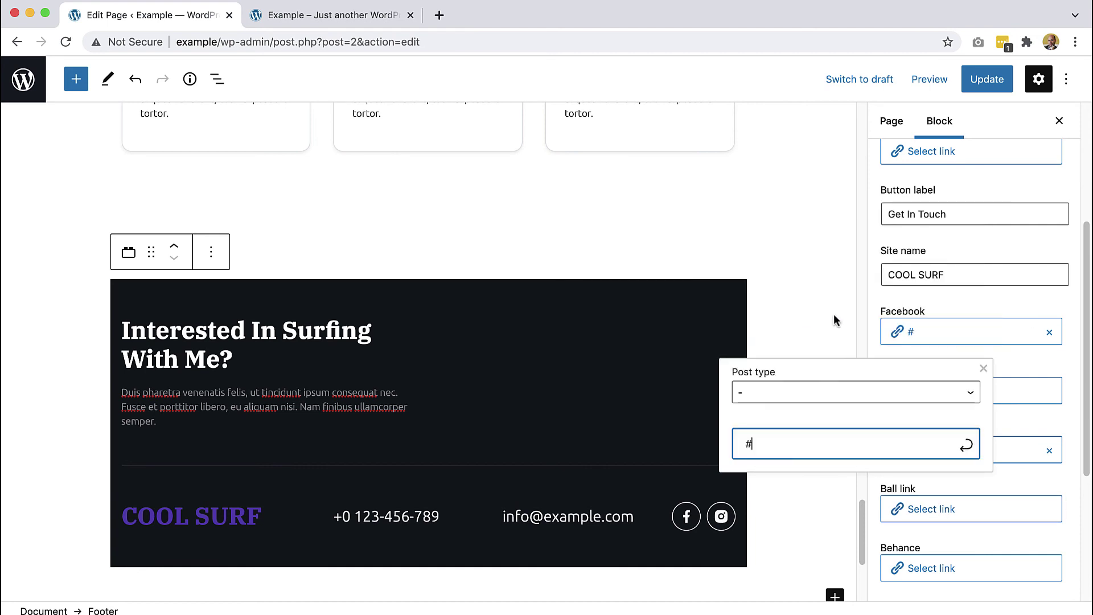
pyautogui.click(965, 445)
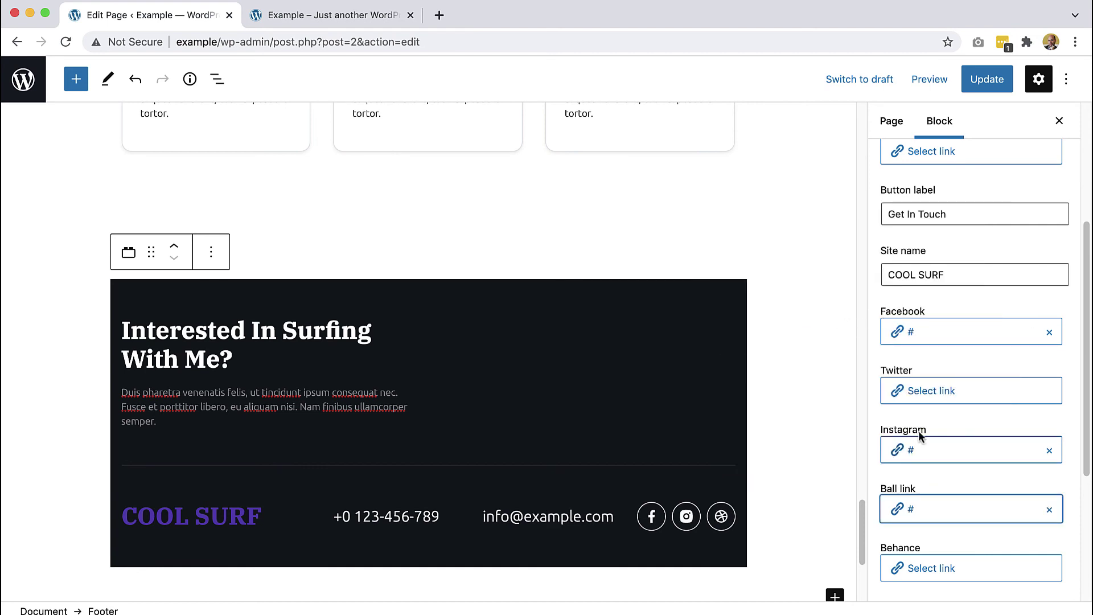
# Update the page, then reload the published Home page to check its footer
pyautogui.click(981, 83)
pyautogui.click(325, 16)
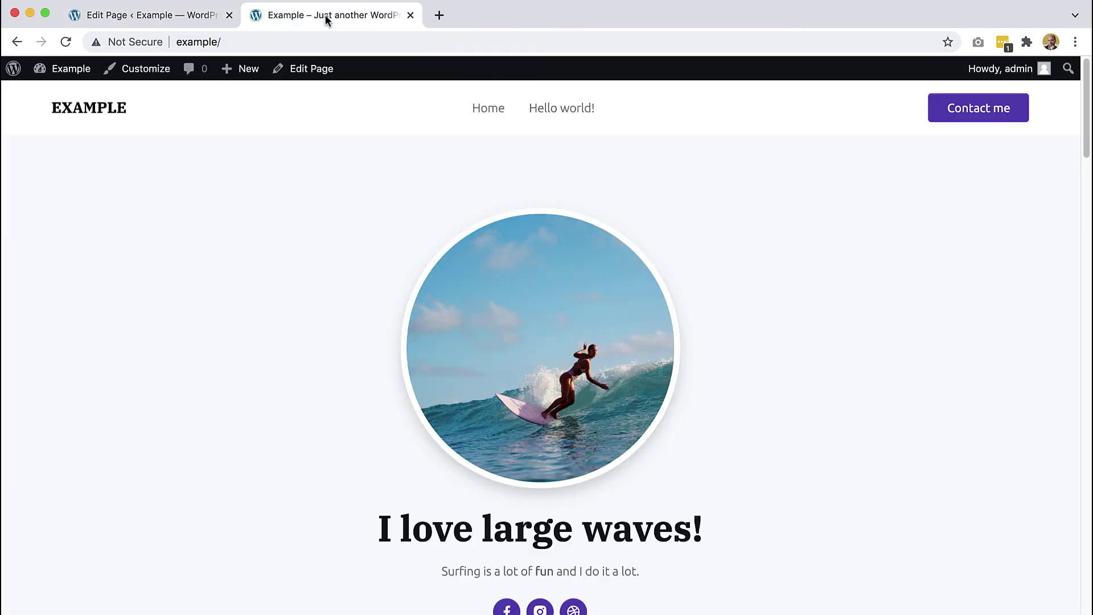
pyautogui.click(65, 42)
pyautogui.scroll(-20, 603, 307)
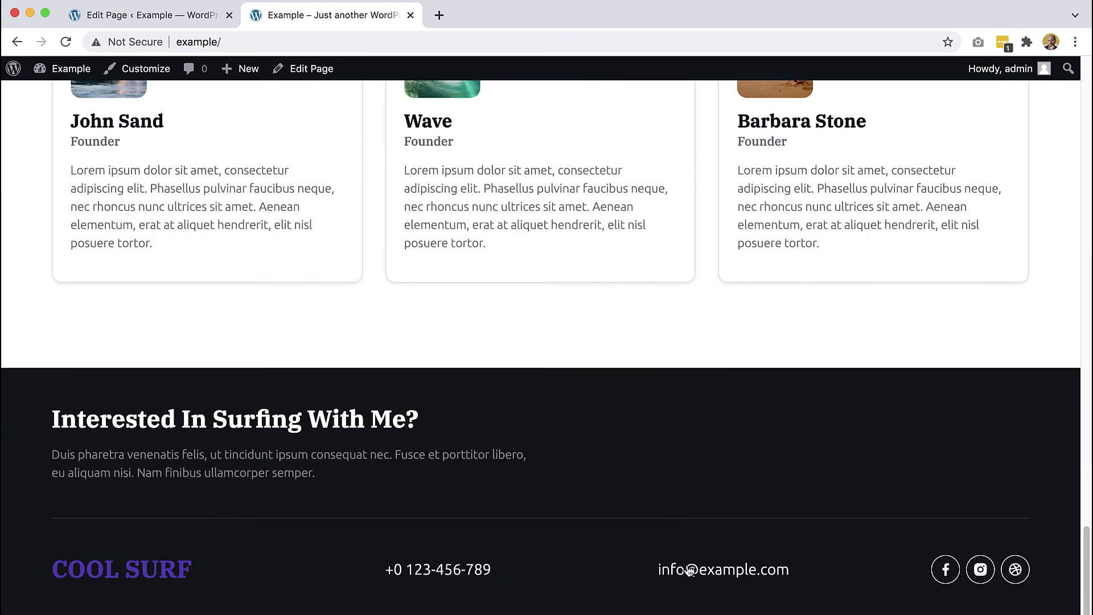
# Inspect the HTML of the footer's e-mail link on the published page and close the developer tools
pyautogui.rightClick(690, 572)
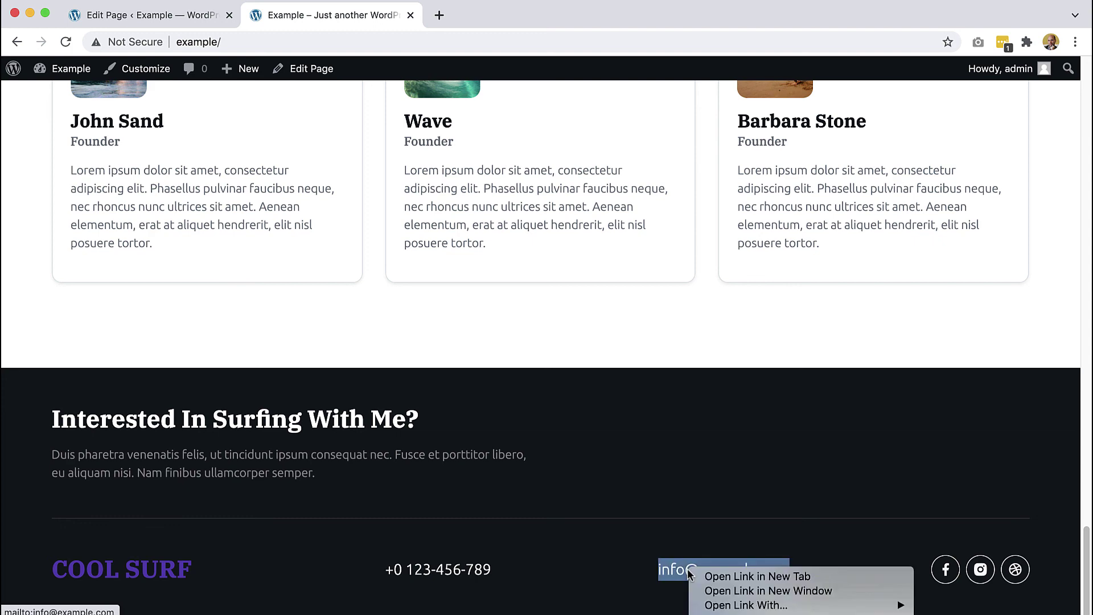
pyautogui.click(740, 614)
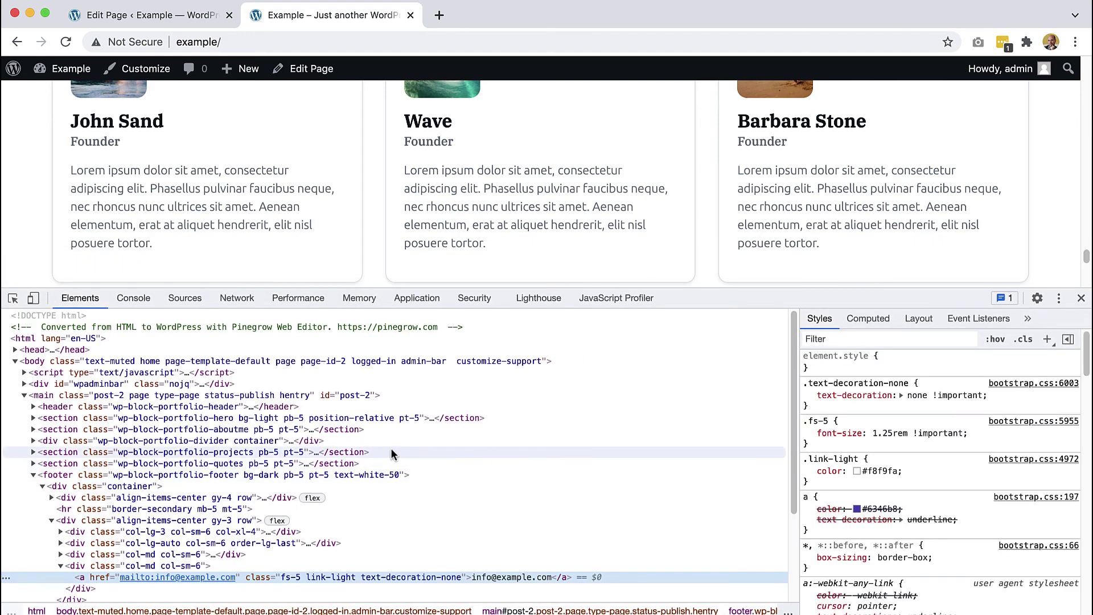
pyautogui.scroll(-3, 393, 453)
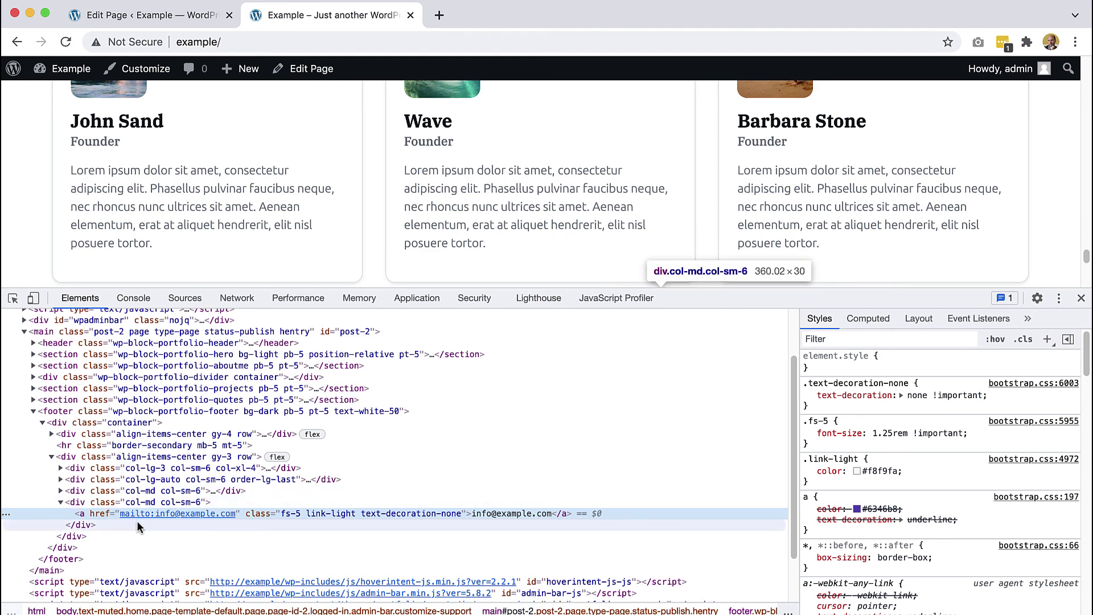
pyautogui.click(1081, 299)
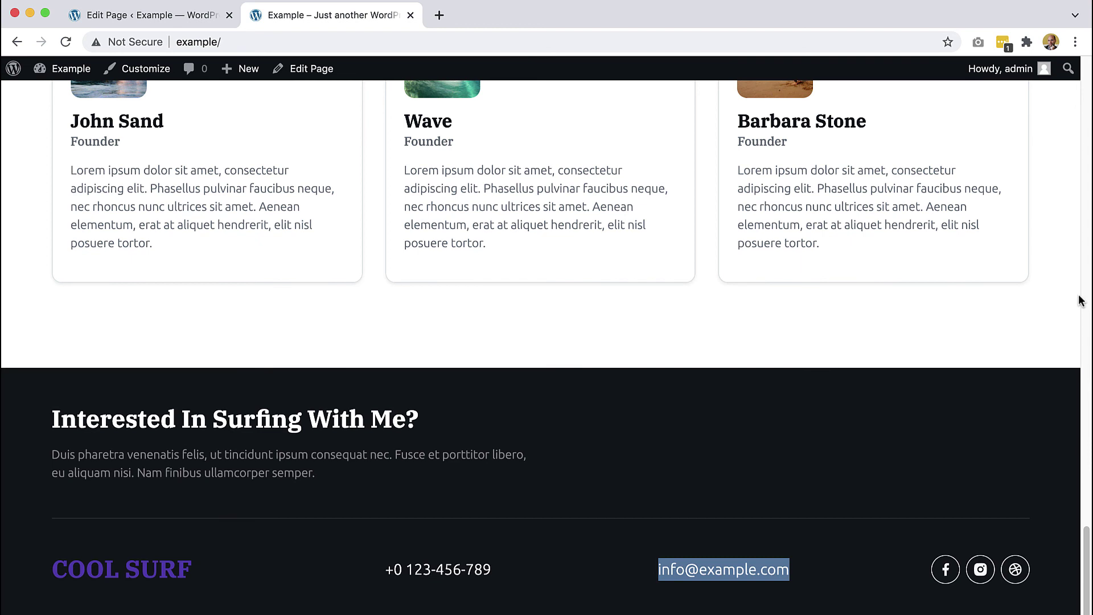
# Return to the page editor, save the footer block as a reusable block named "Footer", and update the page
pyautogui.click(154, 15)
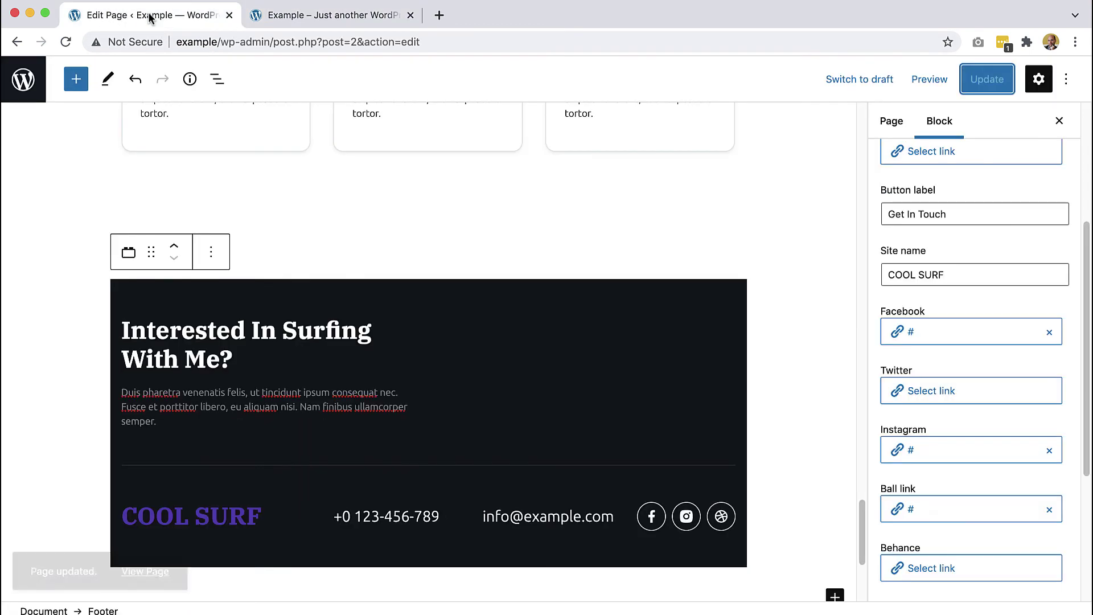
pyautogui.click(221, 253)
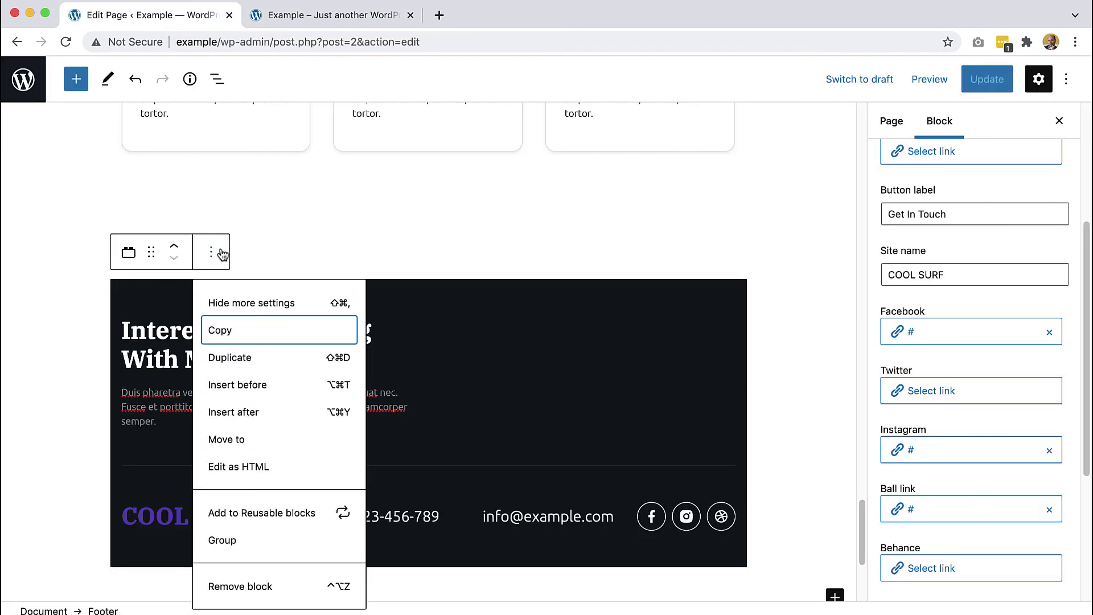
pyautogui.click(271, 518)
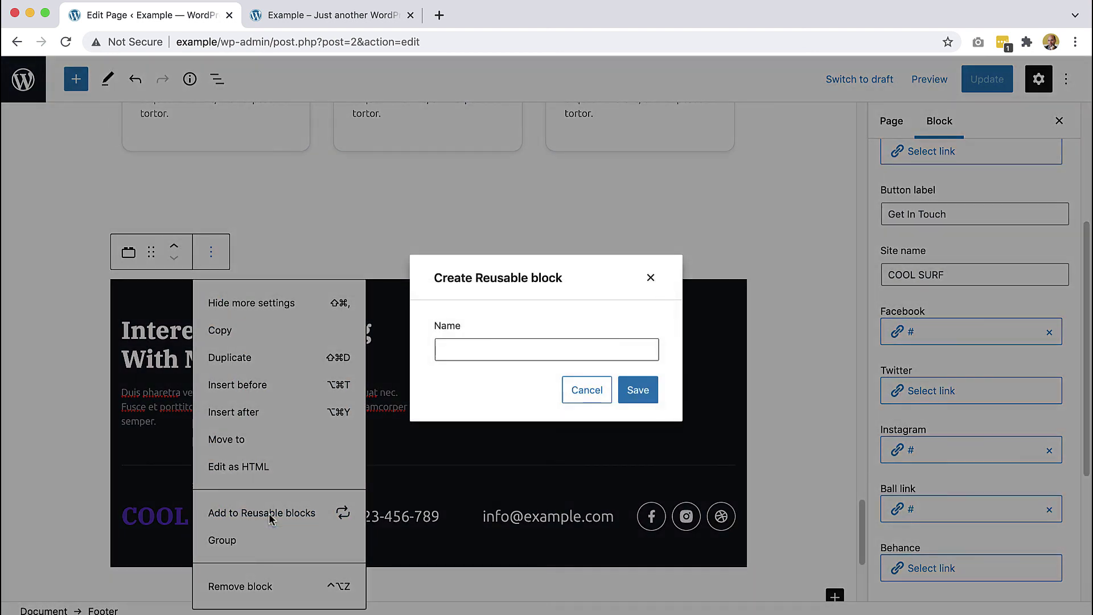
pyautogui.click(458, 351)
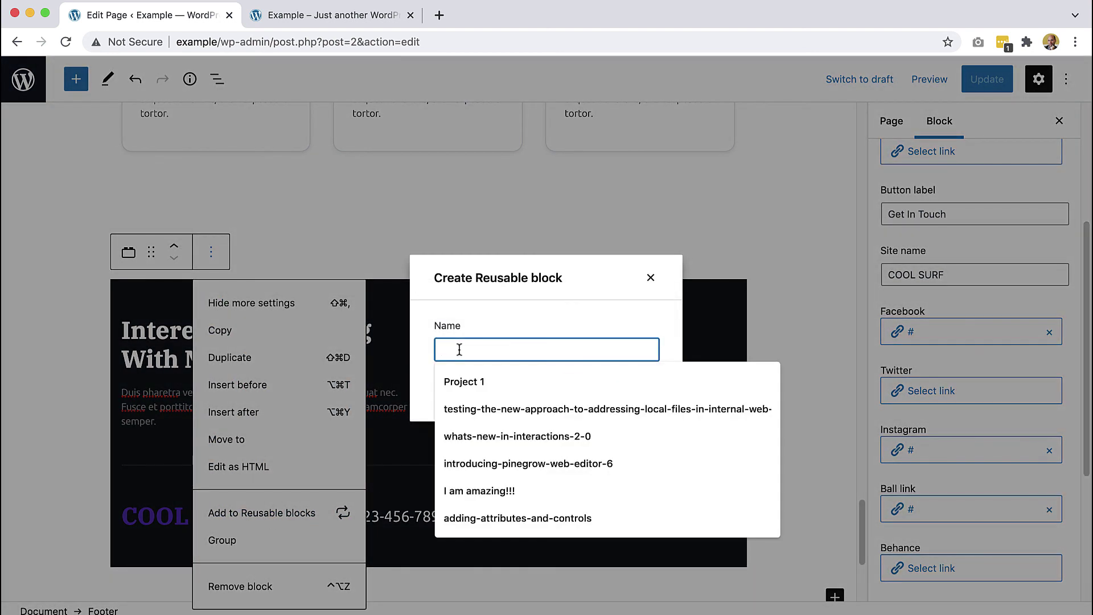
pyautogui.write('Footer')
pyautogui.click(636, 390)
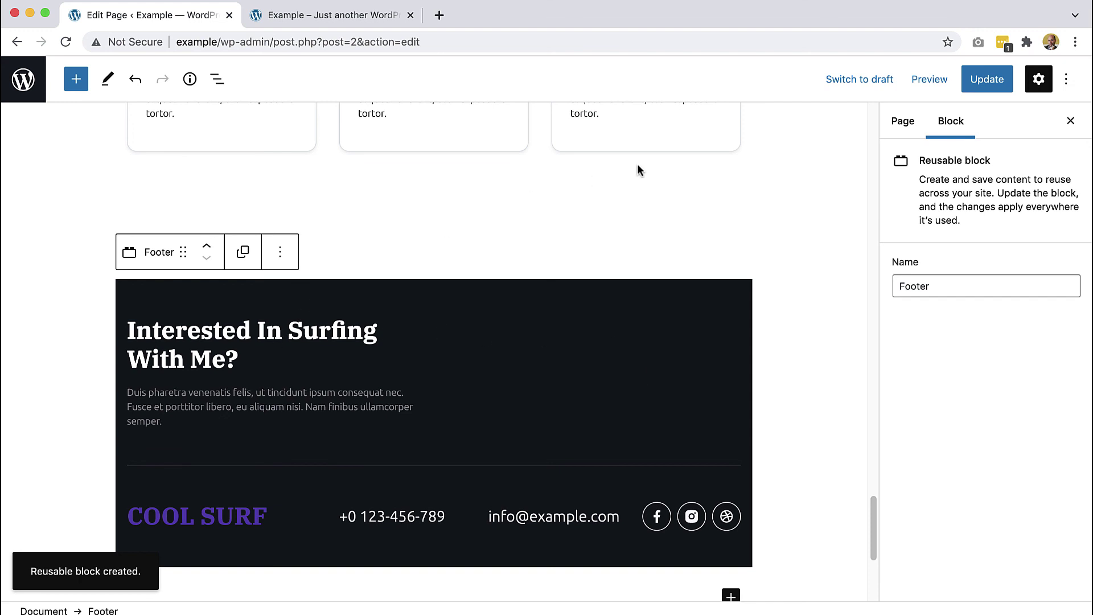
pyautogui.click(991, 80)
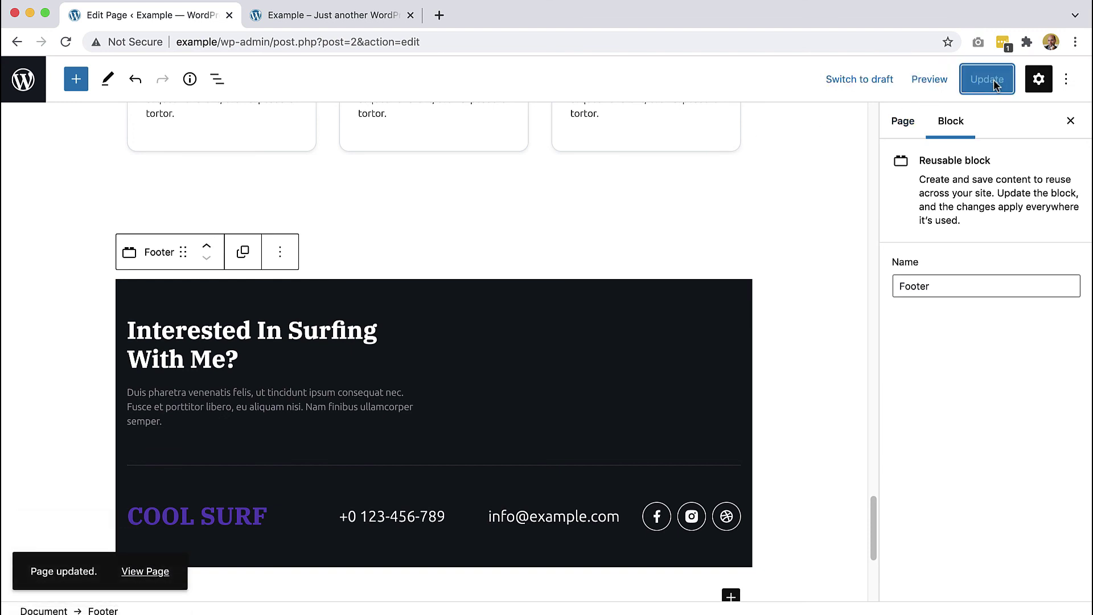